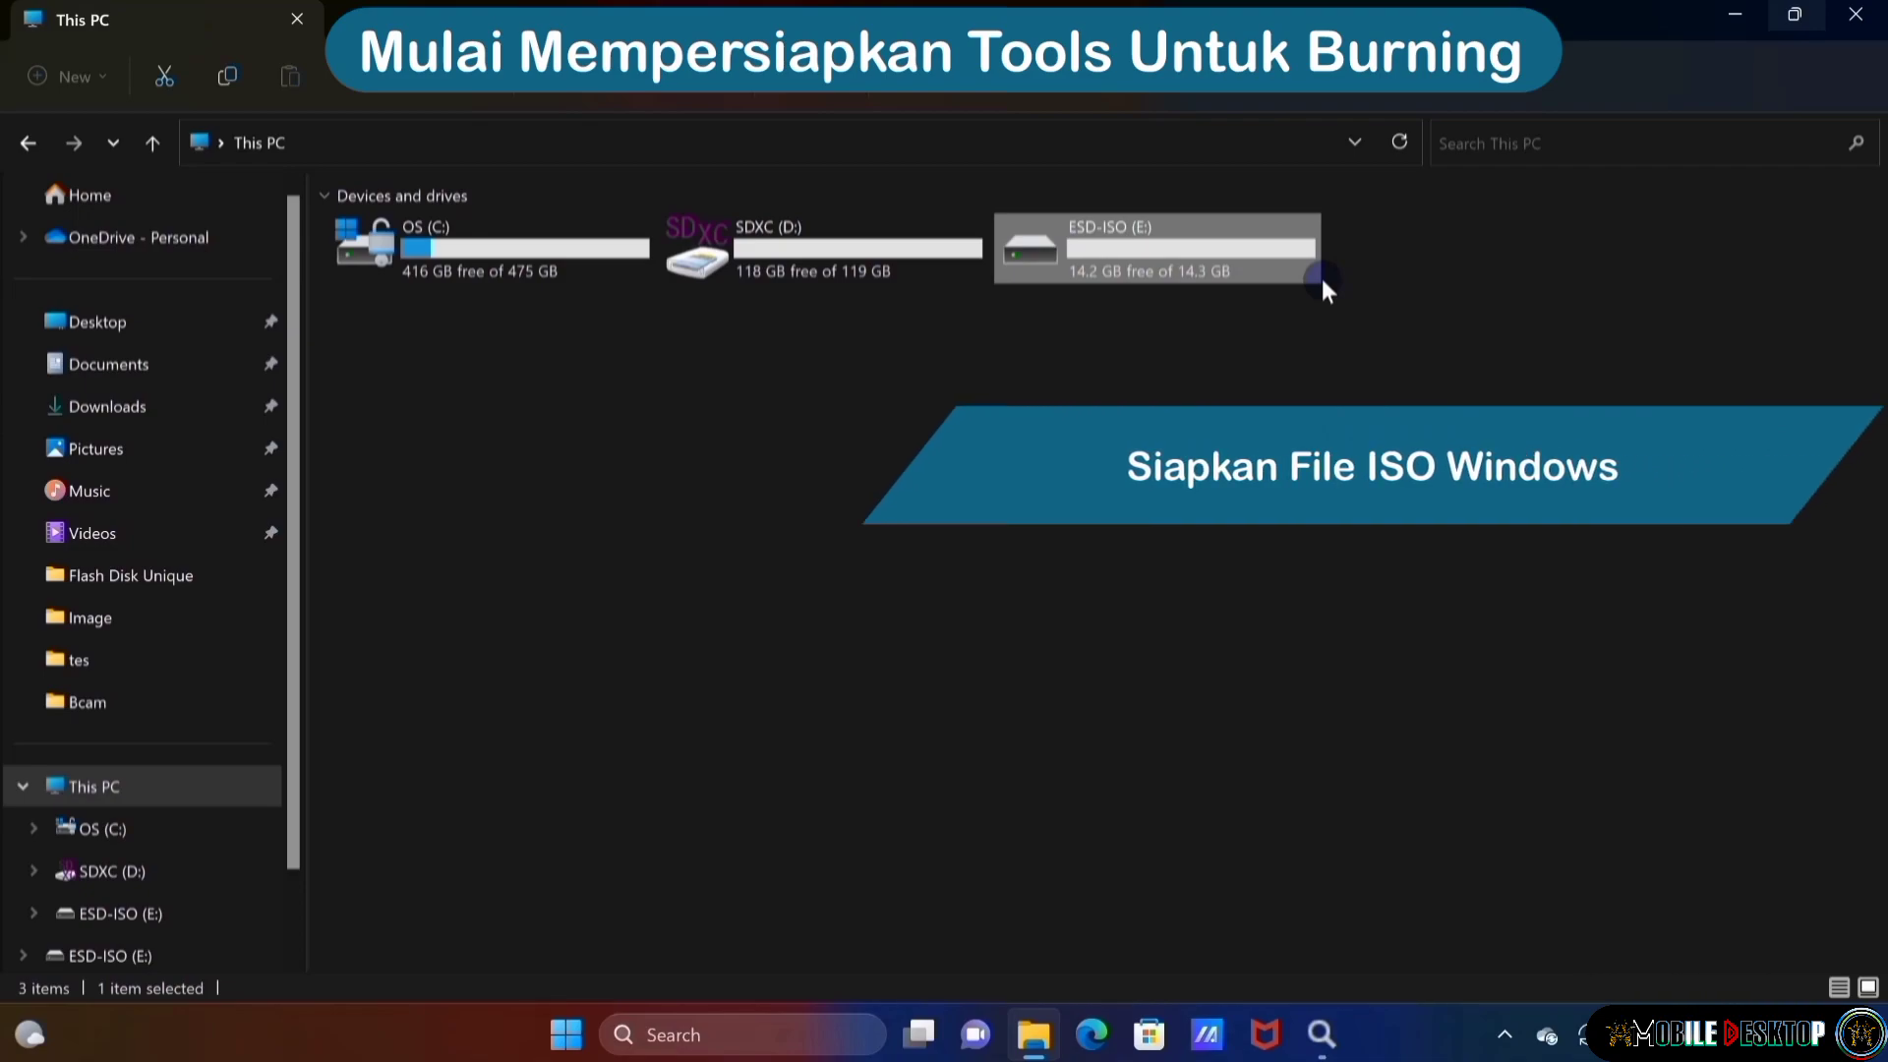
# Locate Windows10.iso in the Downloads folder and launch rufus-4.1p.exe from the SDXC (D:) drive, allowing it to make changes
pyautogui.click(160, 415)
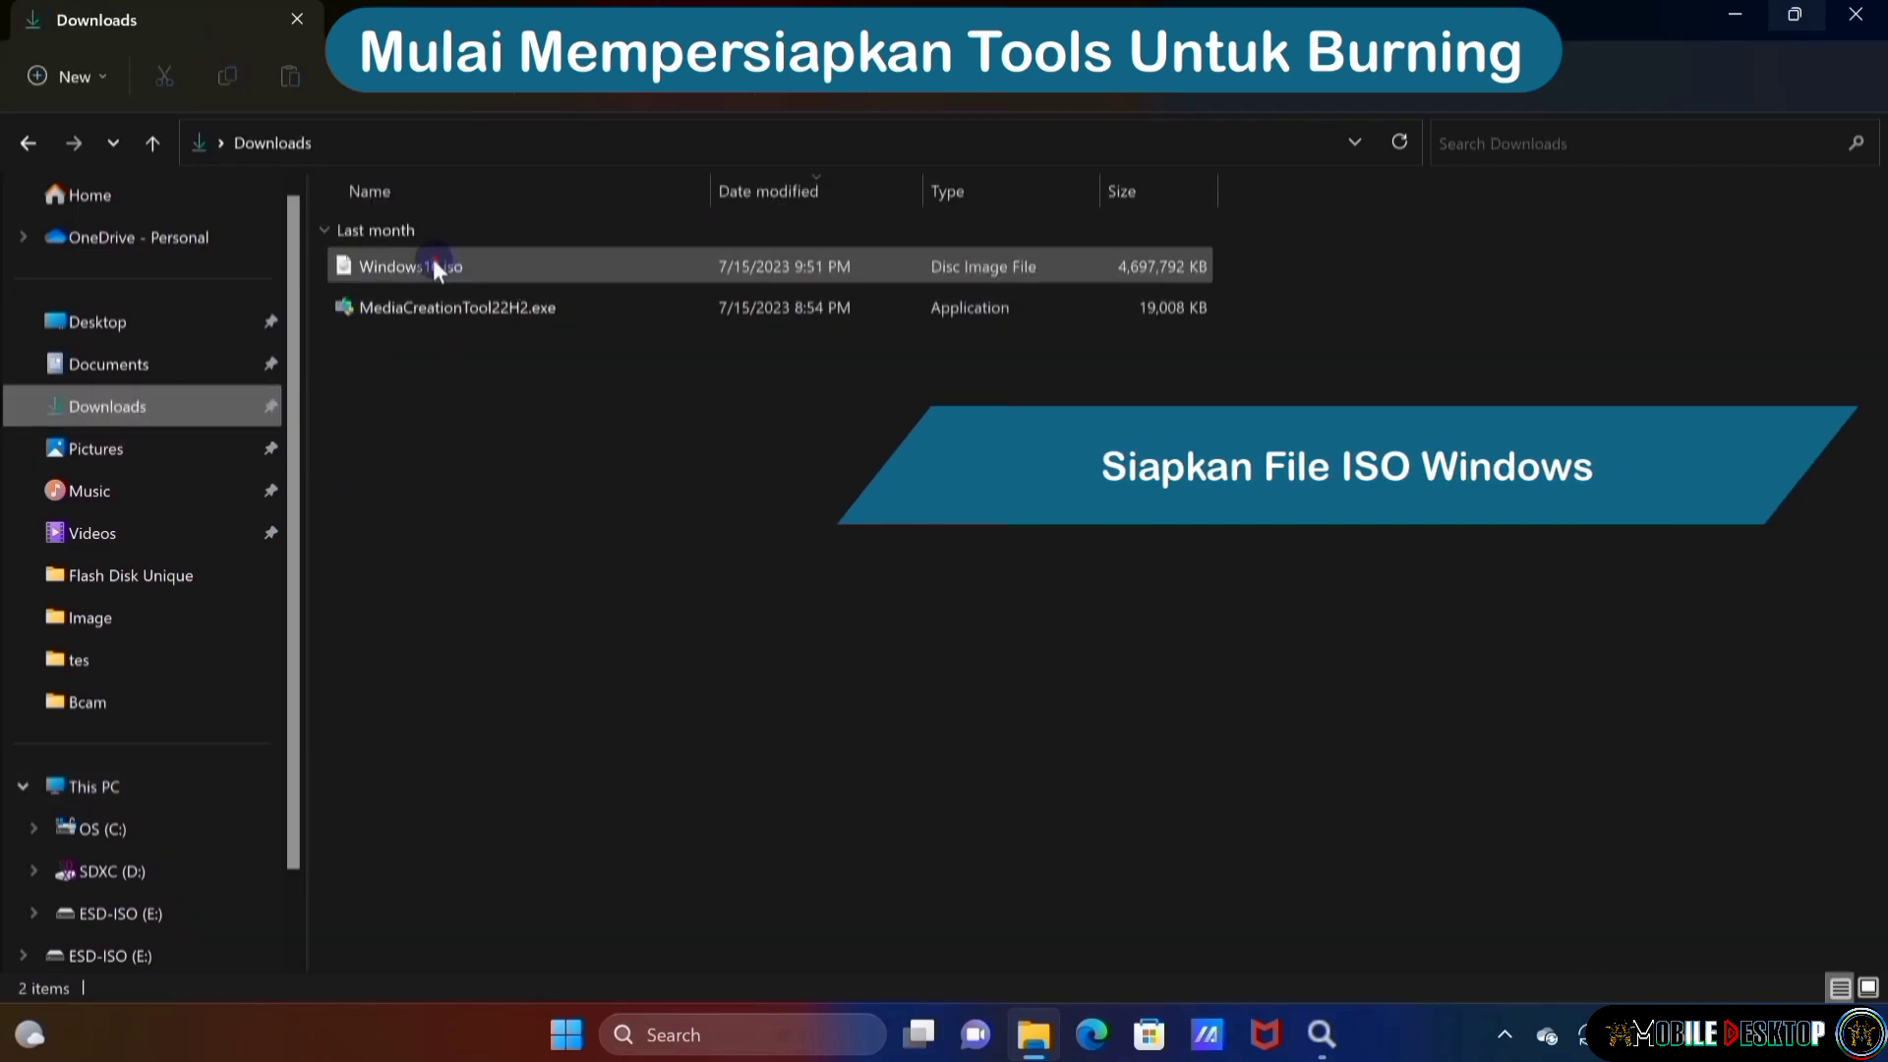
pyautogui.click(523, 264)
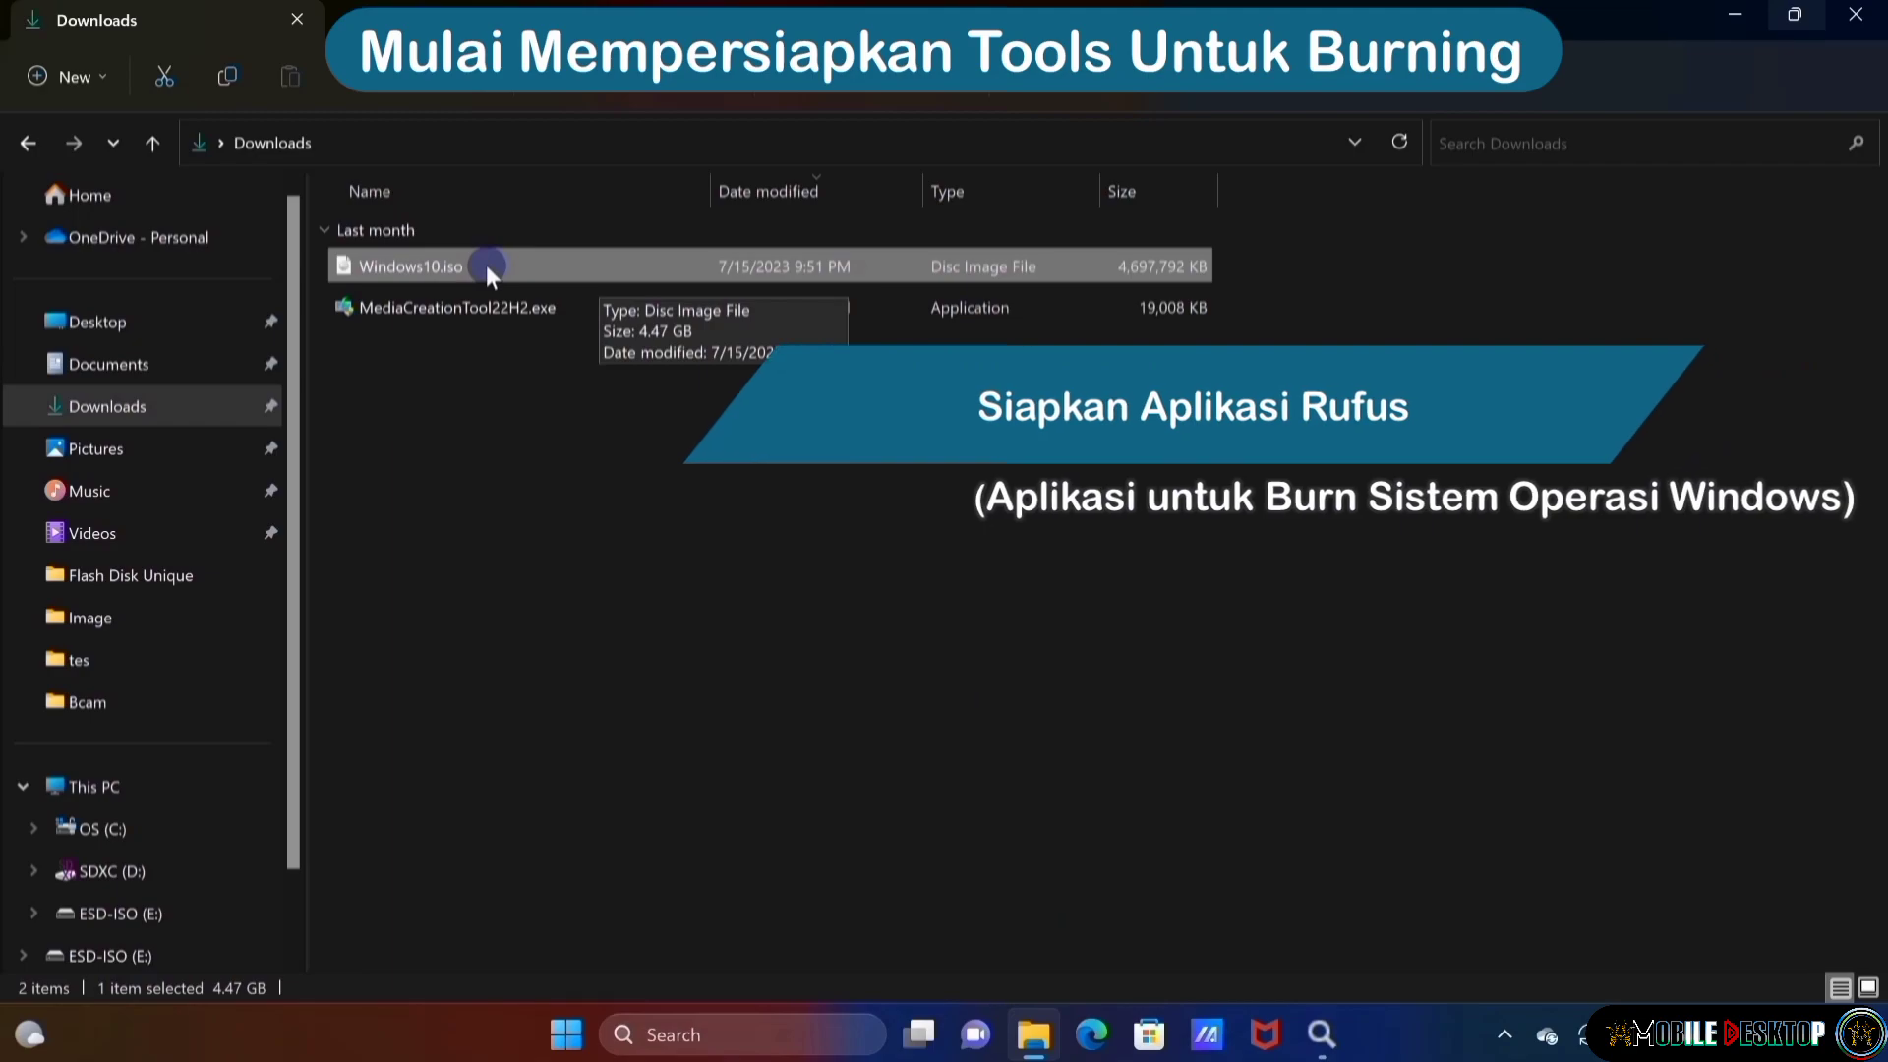
pyautogui.click(142, 771)
pyautogui.doubleClick(796, 271)
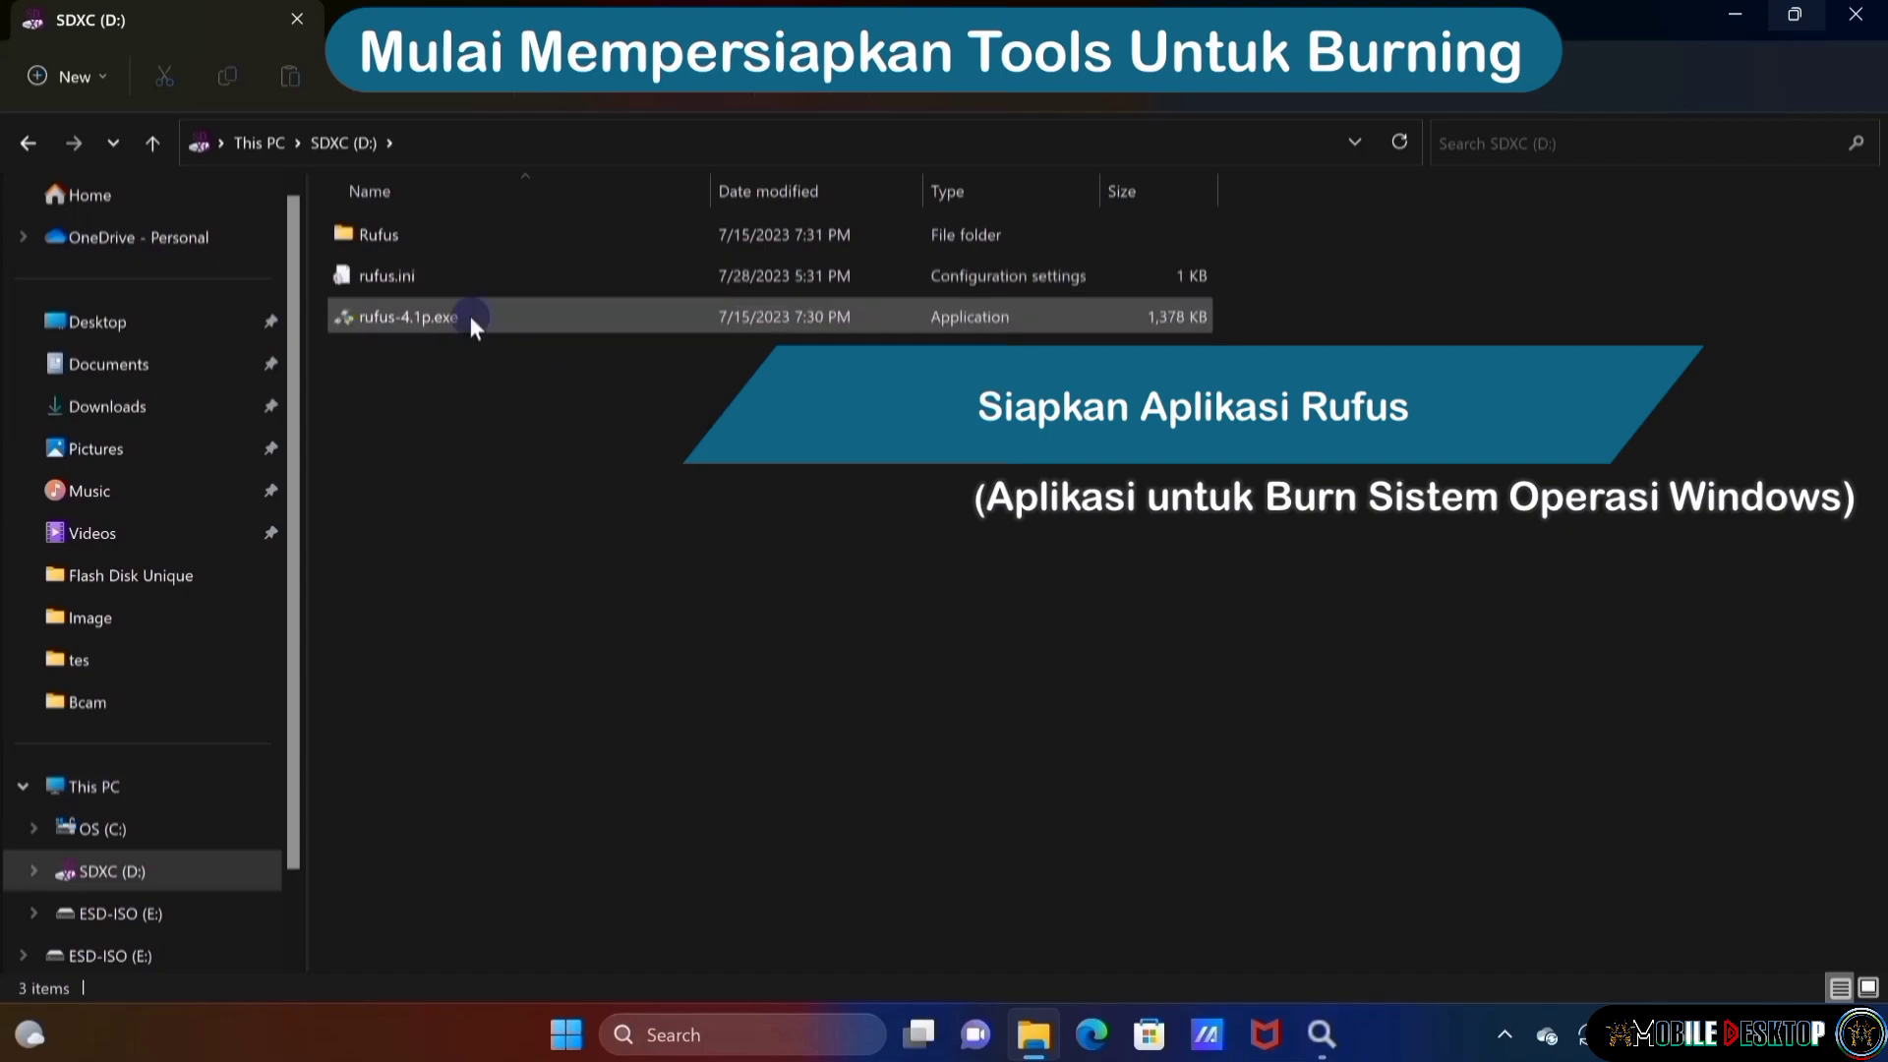
pyautogui.click(502, 317)
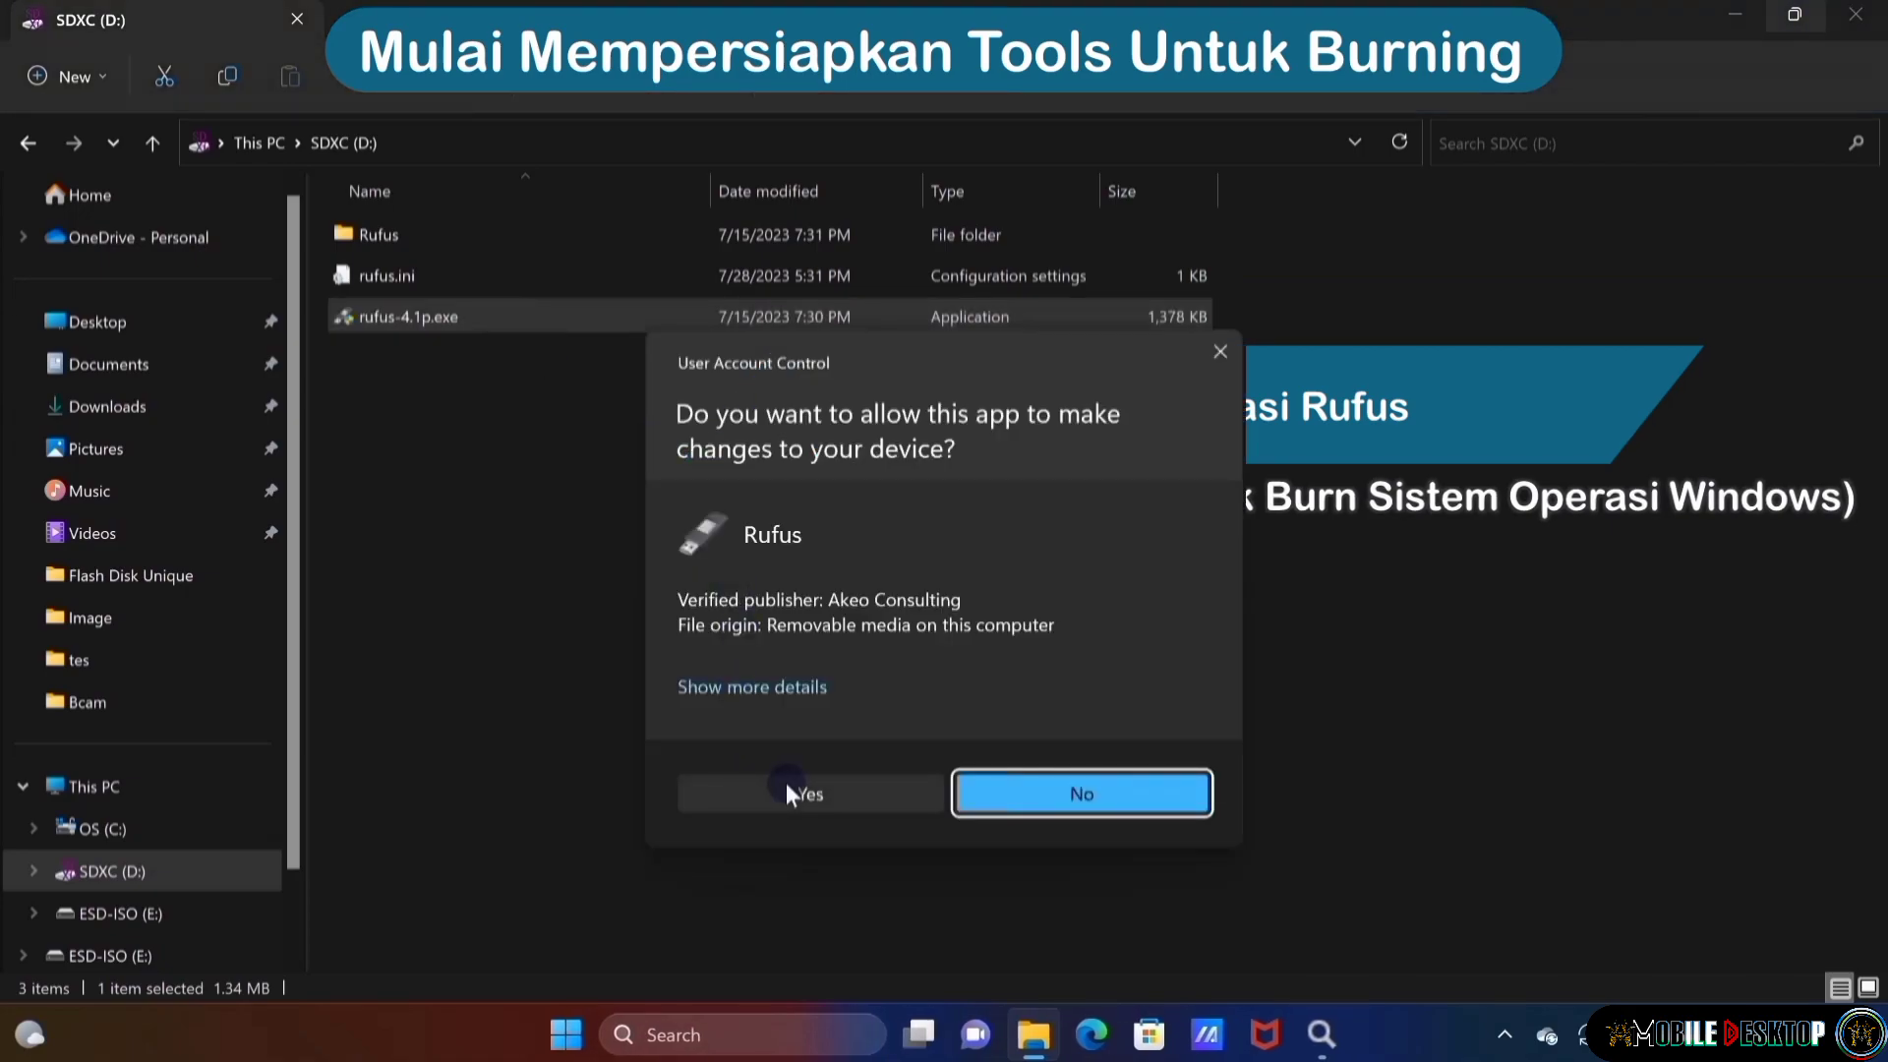
pyautogui.click(796, 795)
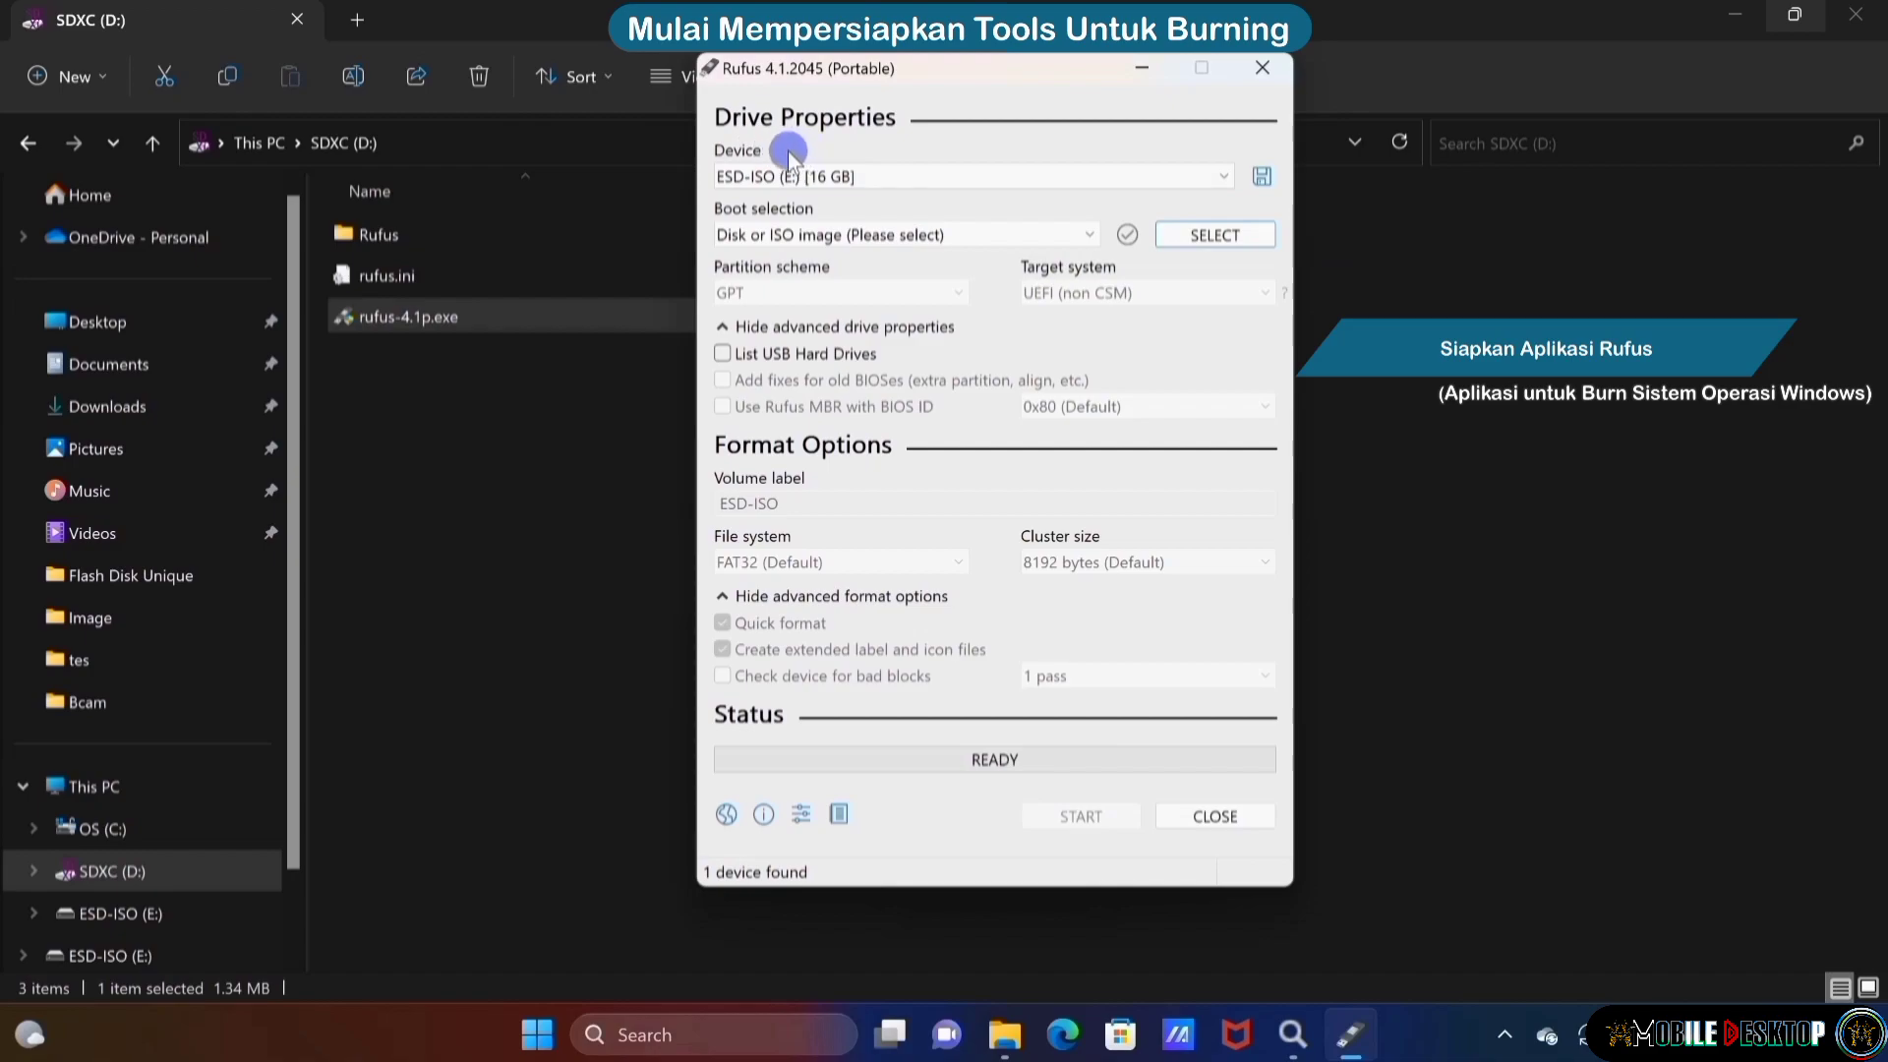
# Keep ESD-ISO (E:) [16 GB] as the device and load Windows10.iso from the Downloads folder as the boot image
pyautogui.click(871, 177)
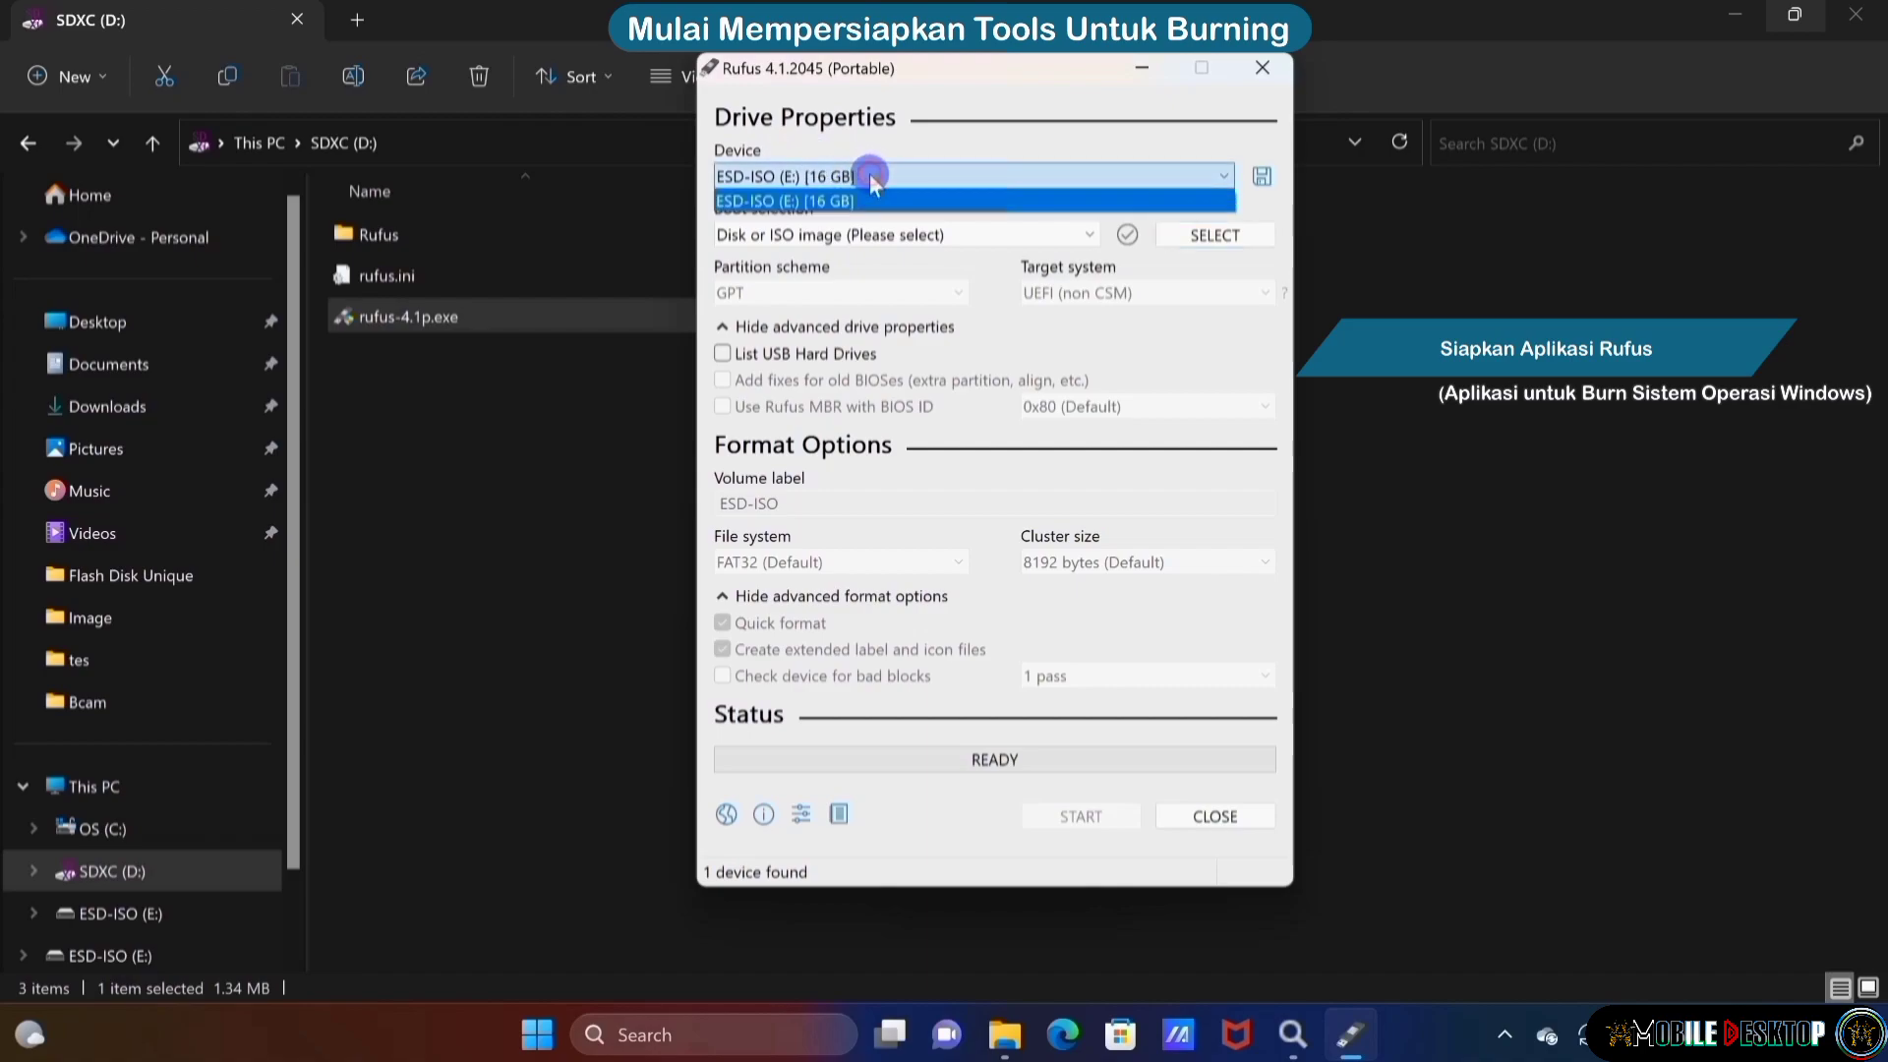
pyautogui.click(871, 177)
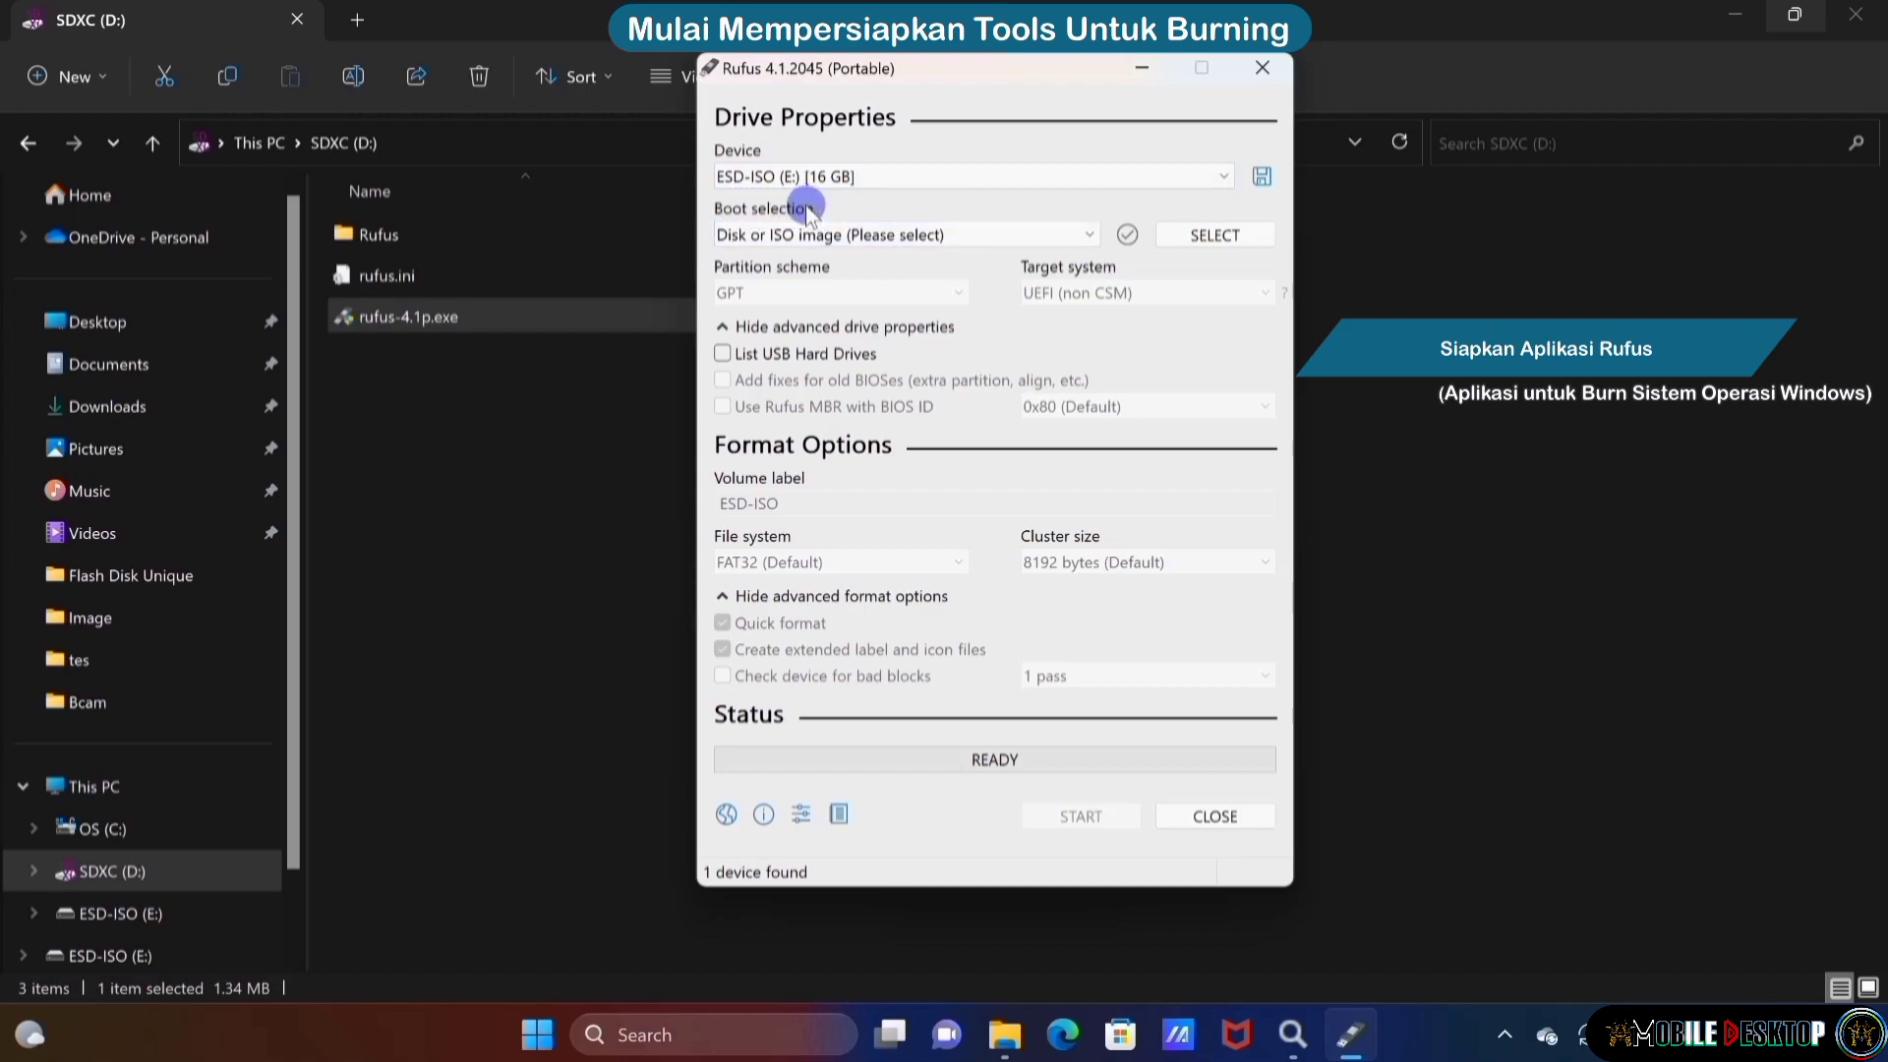
pyautogui.click(919, 233)
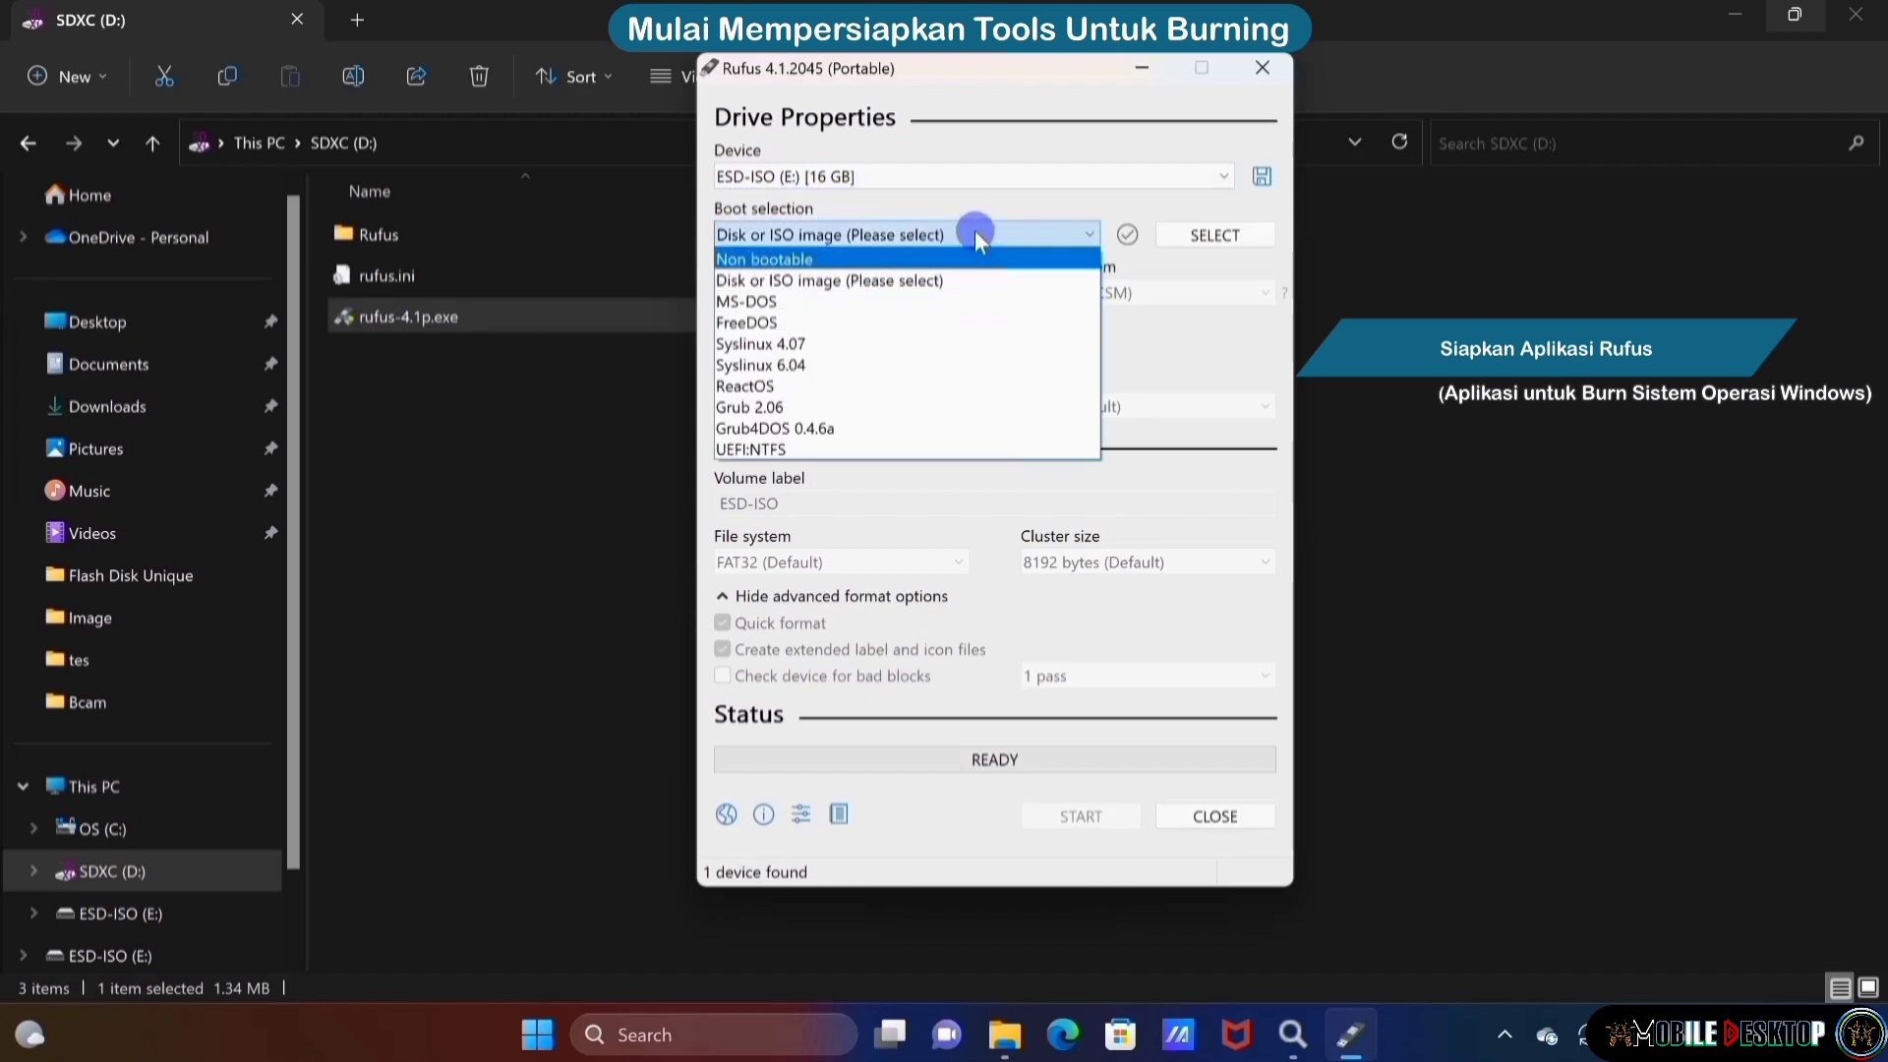
pyautogui.click(1000, 232)
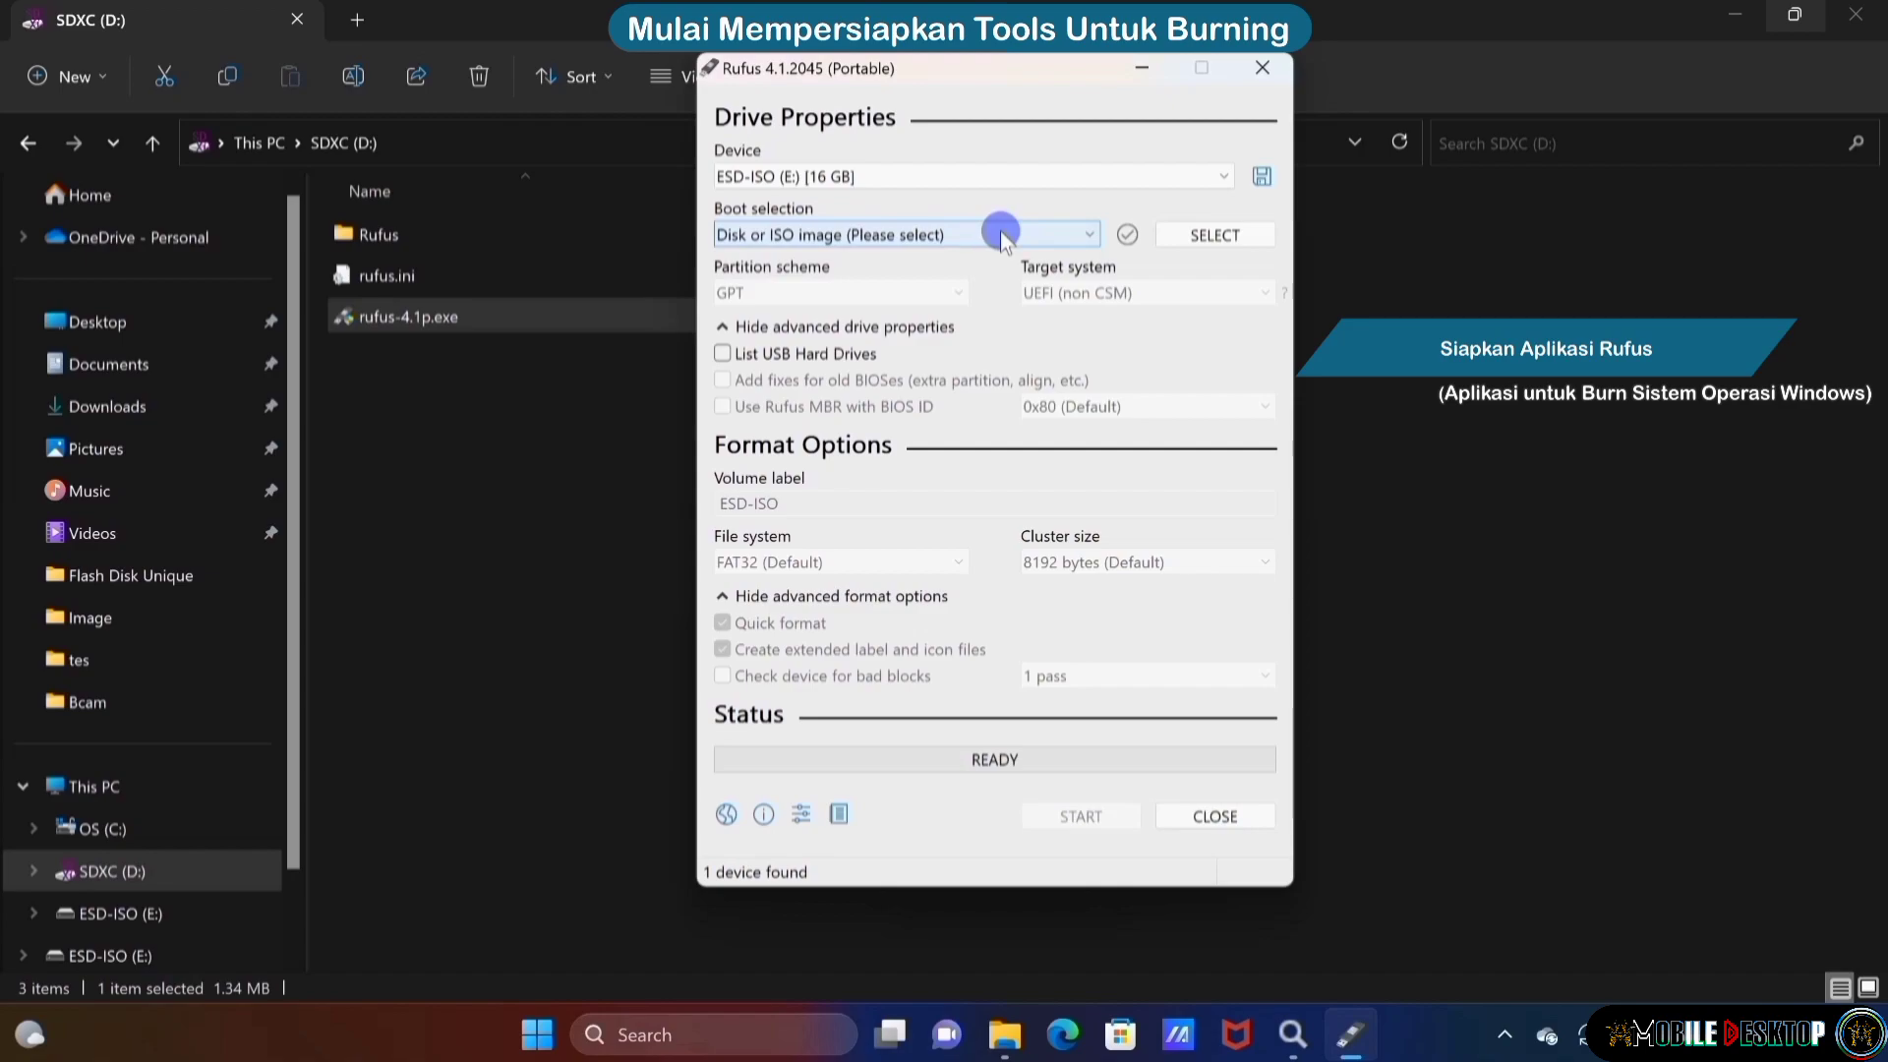
pyautogui.click(1211, 238)
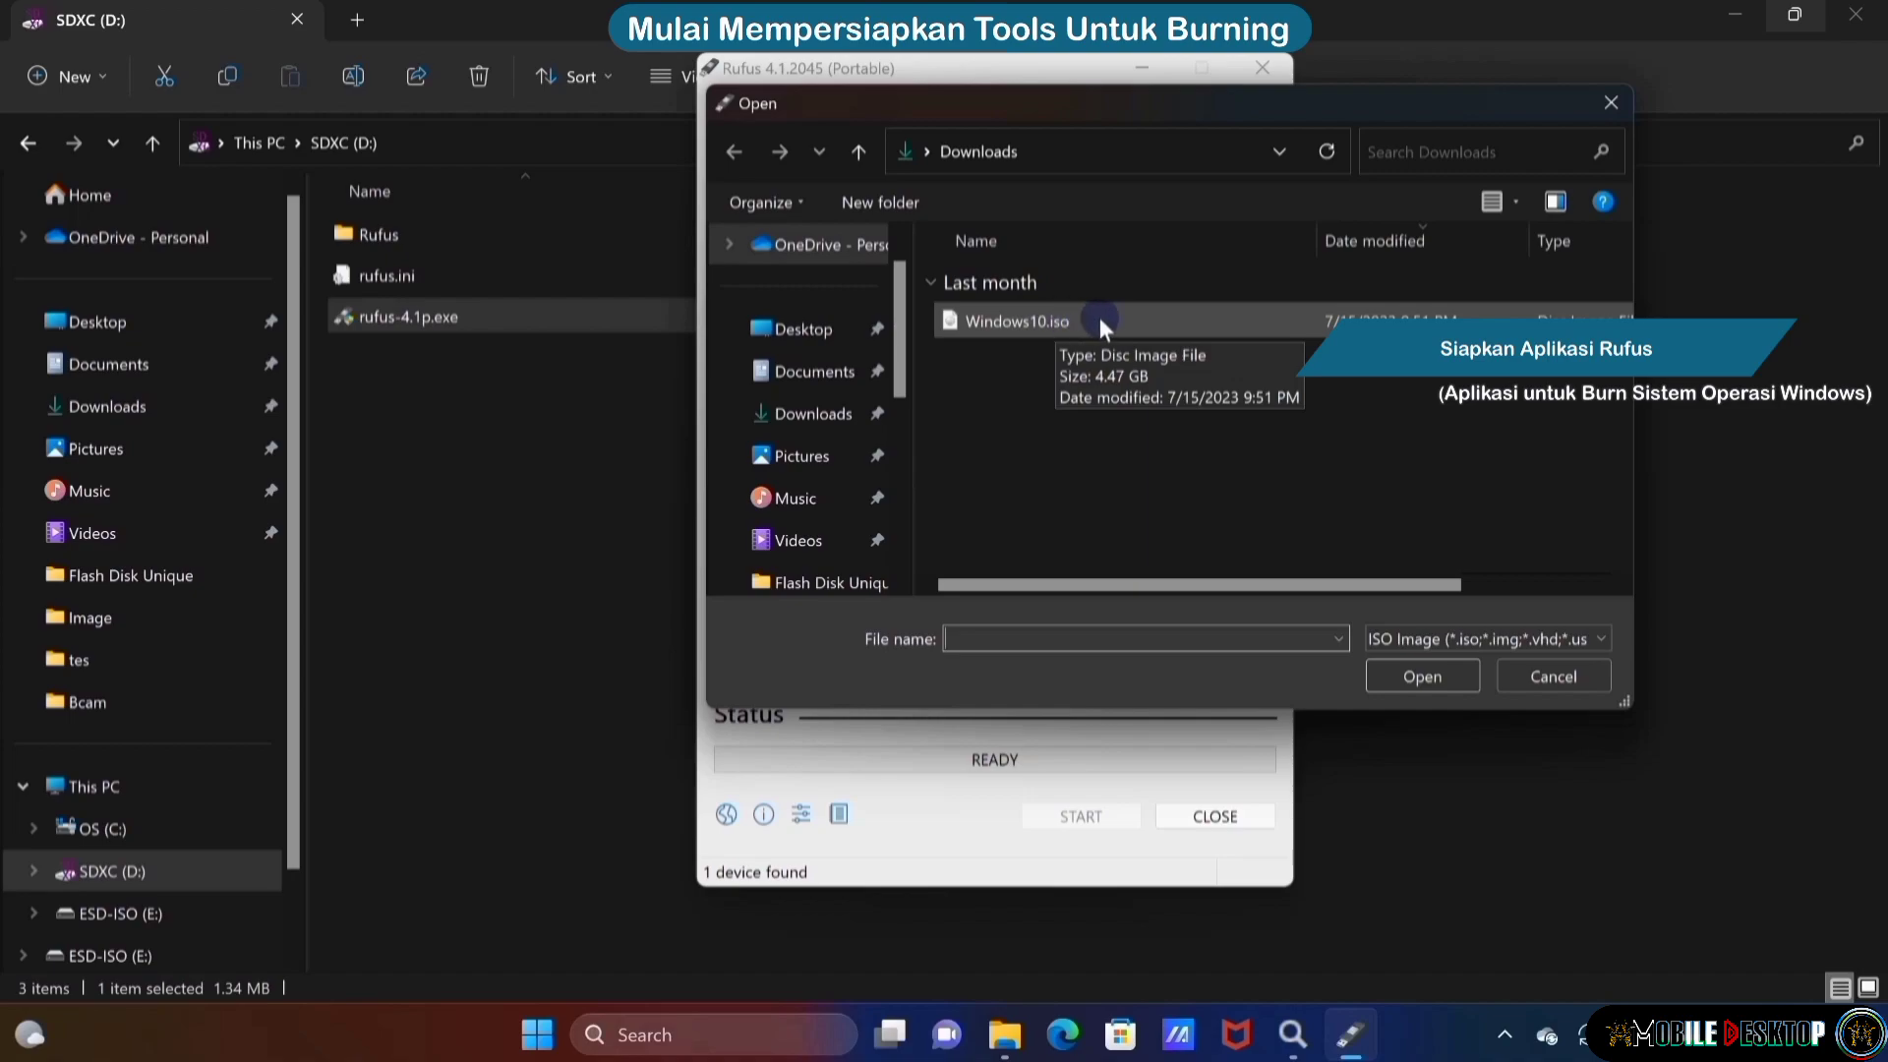
pyautogui.click(1035, 323)
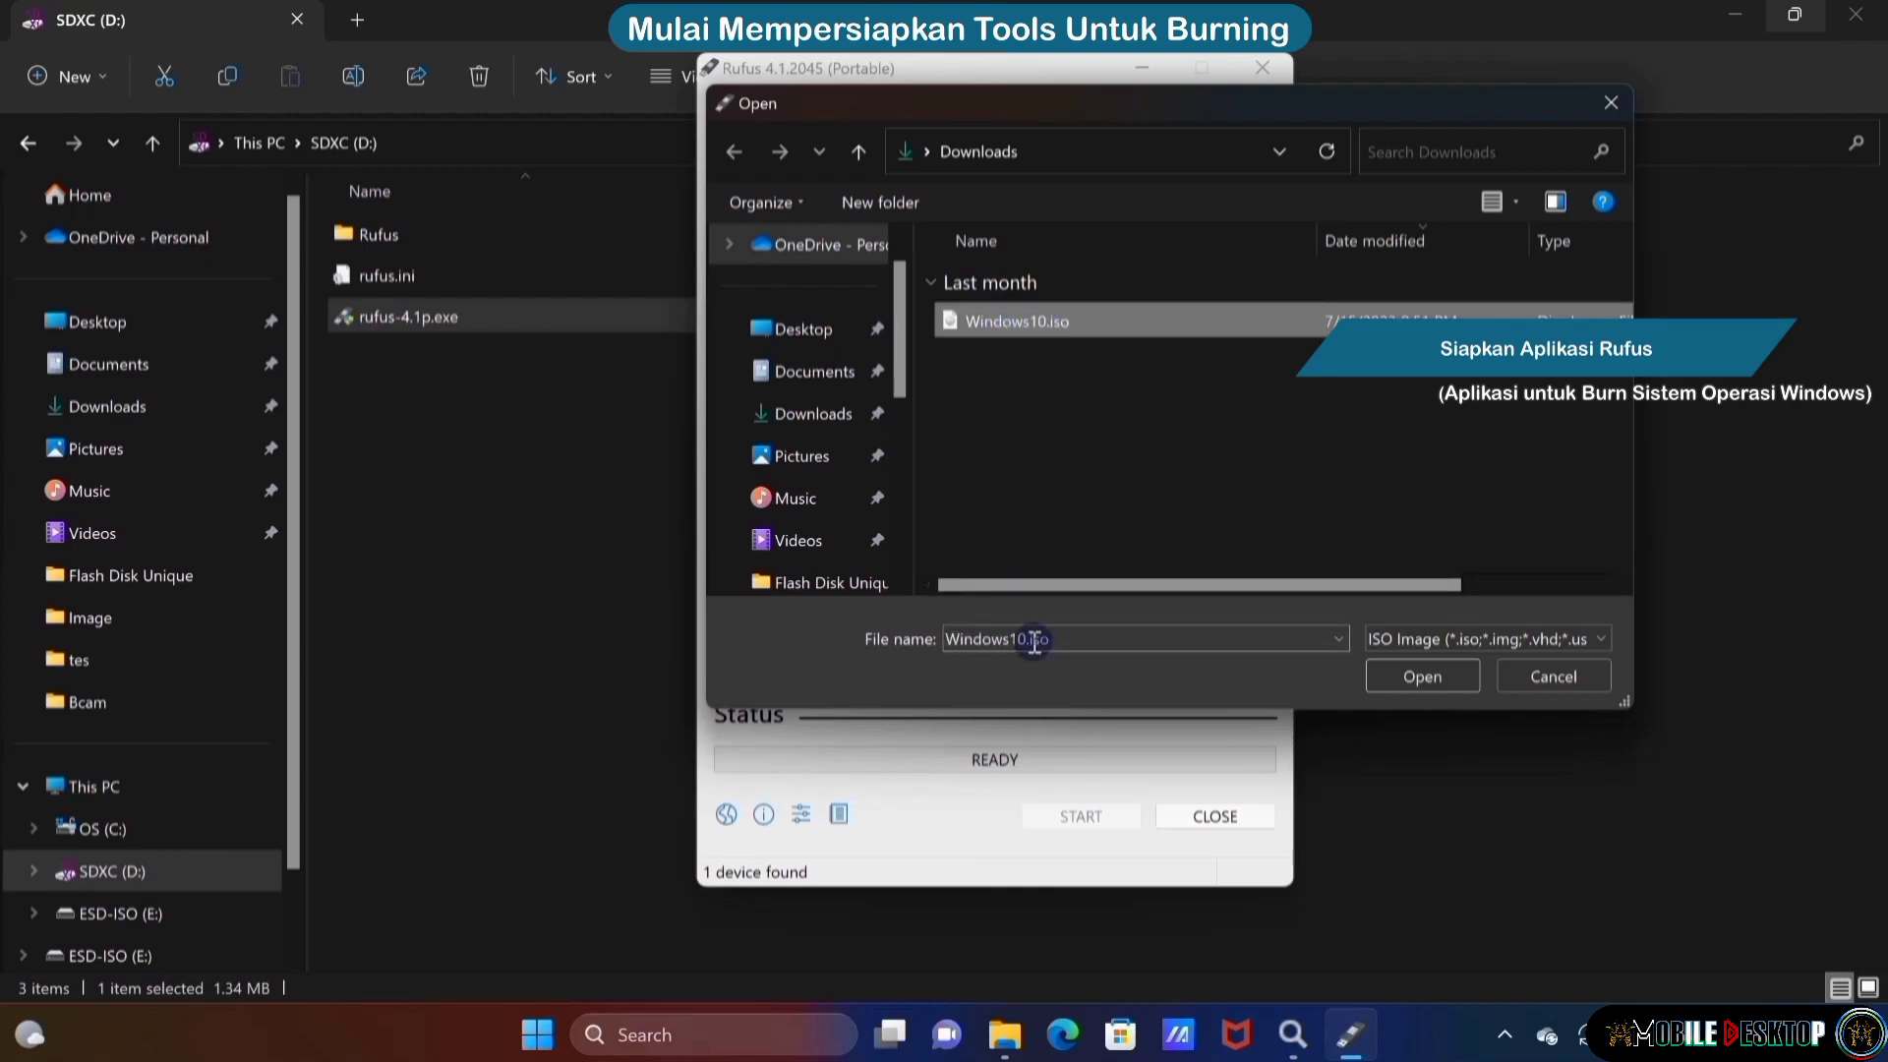
pyautogui.click(1394, 675)
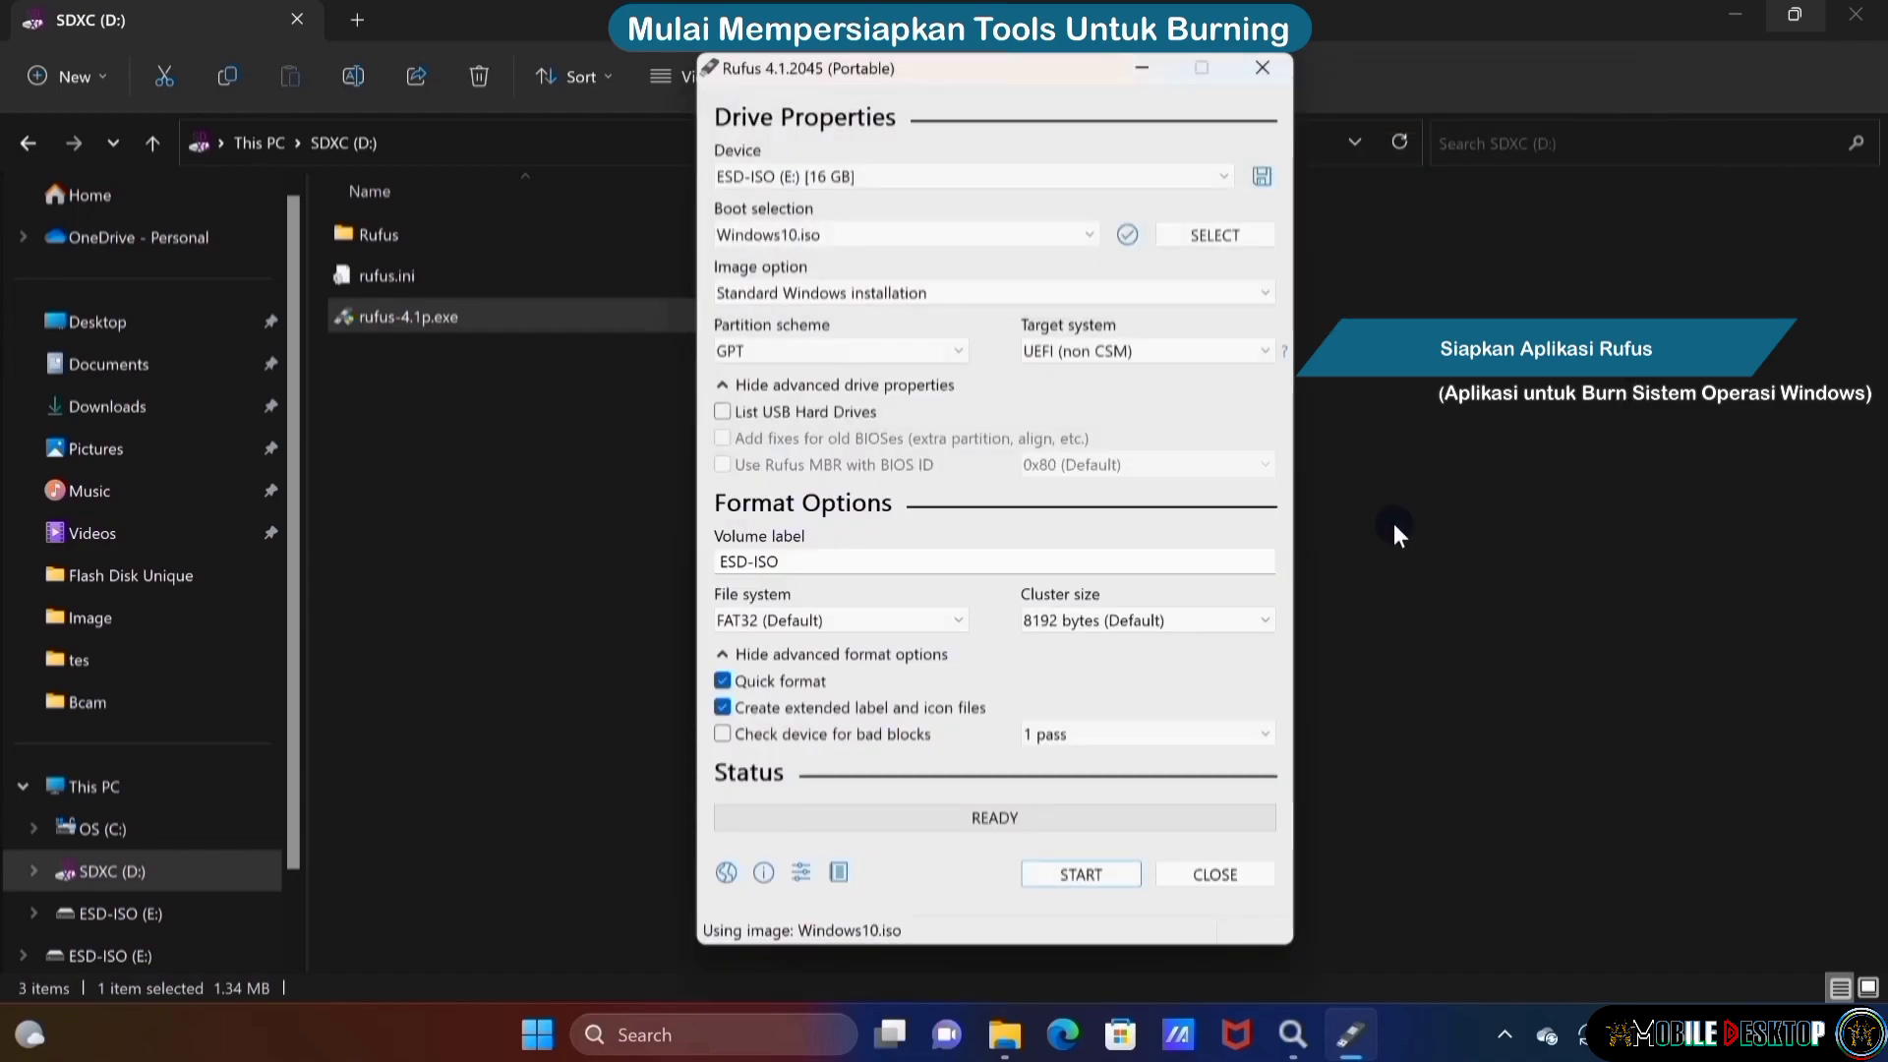
# Review the boot selection and image option choices, and highlight the volume label text
pyautogui.click(865, 234)
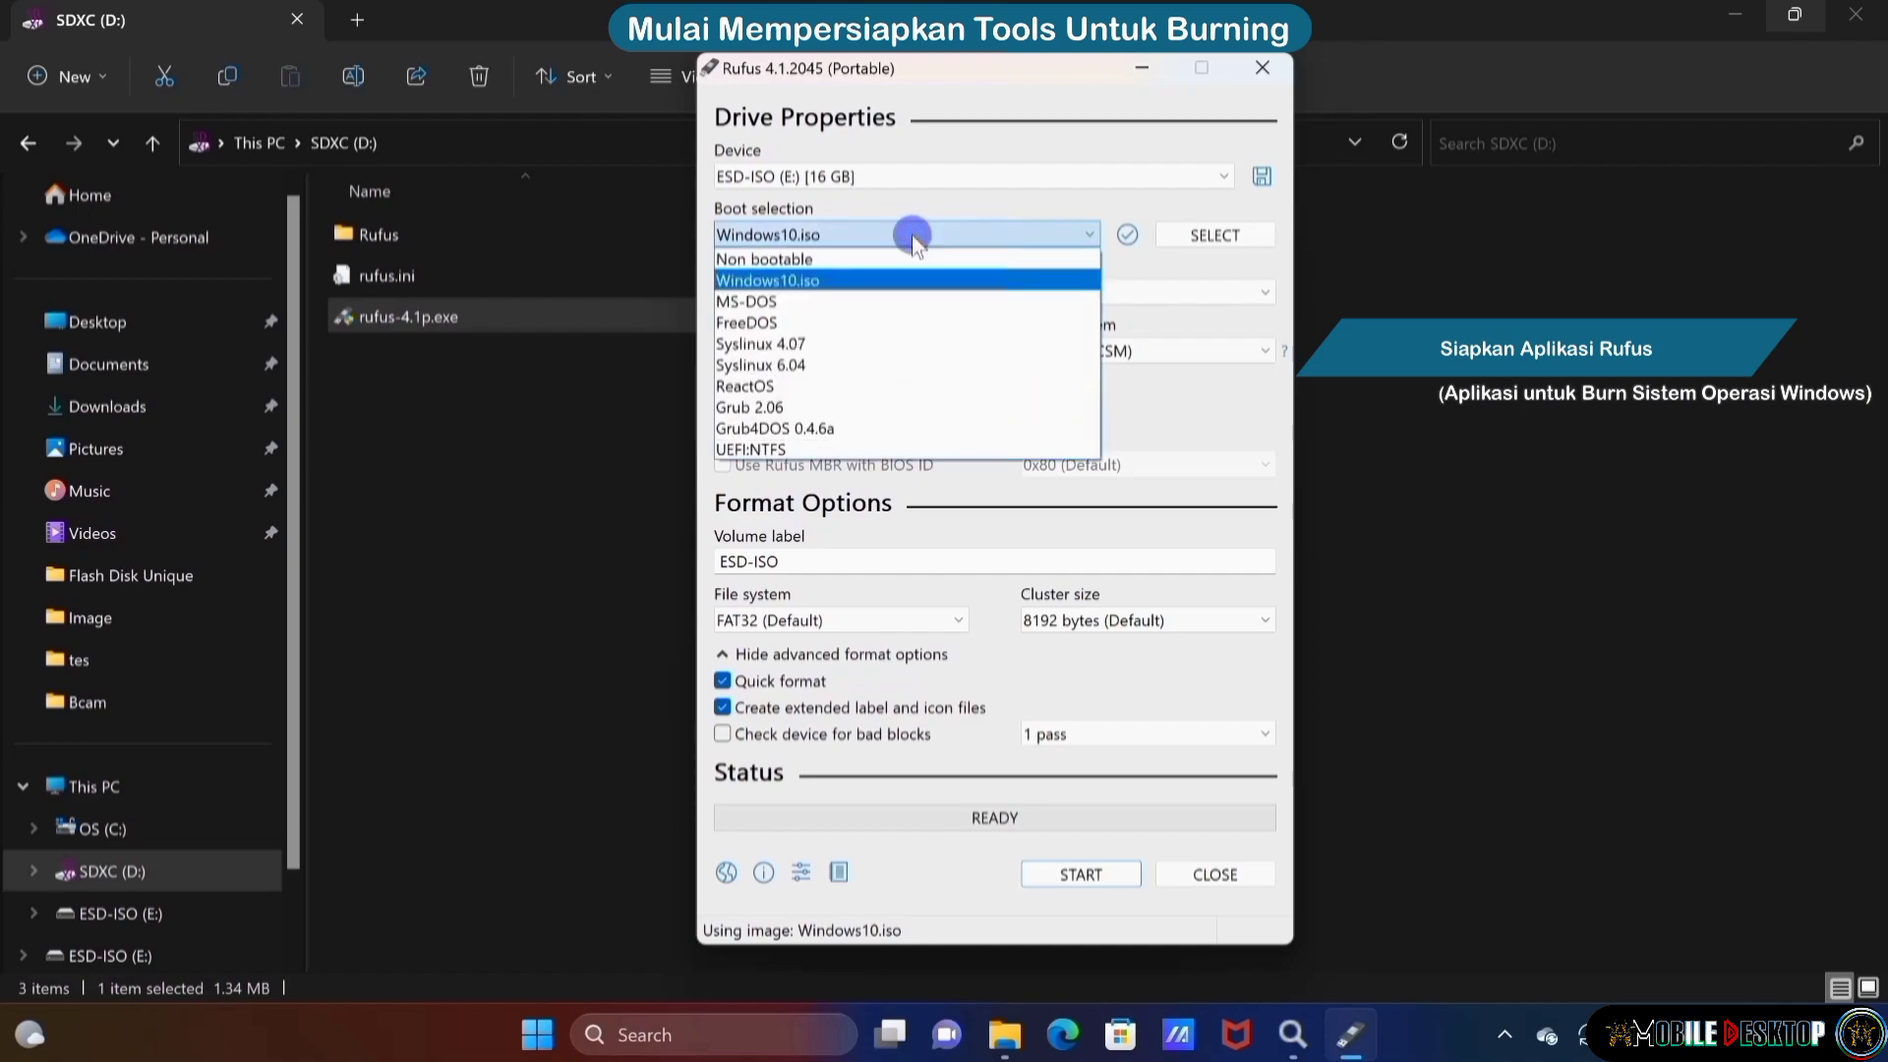
pyautogui.click(911, 234)
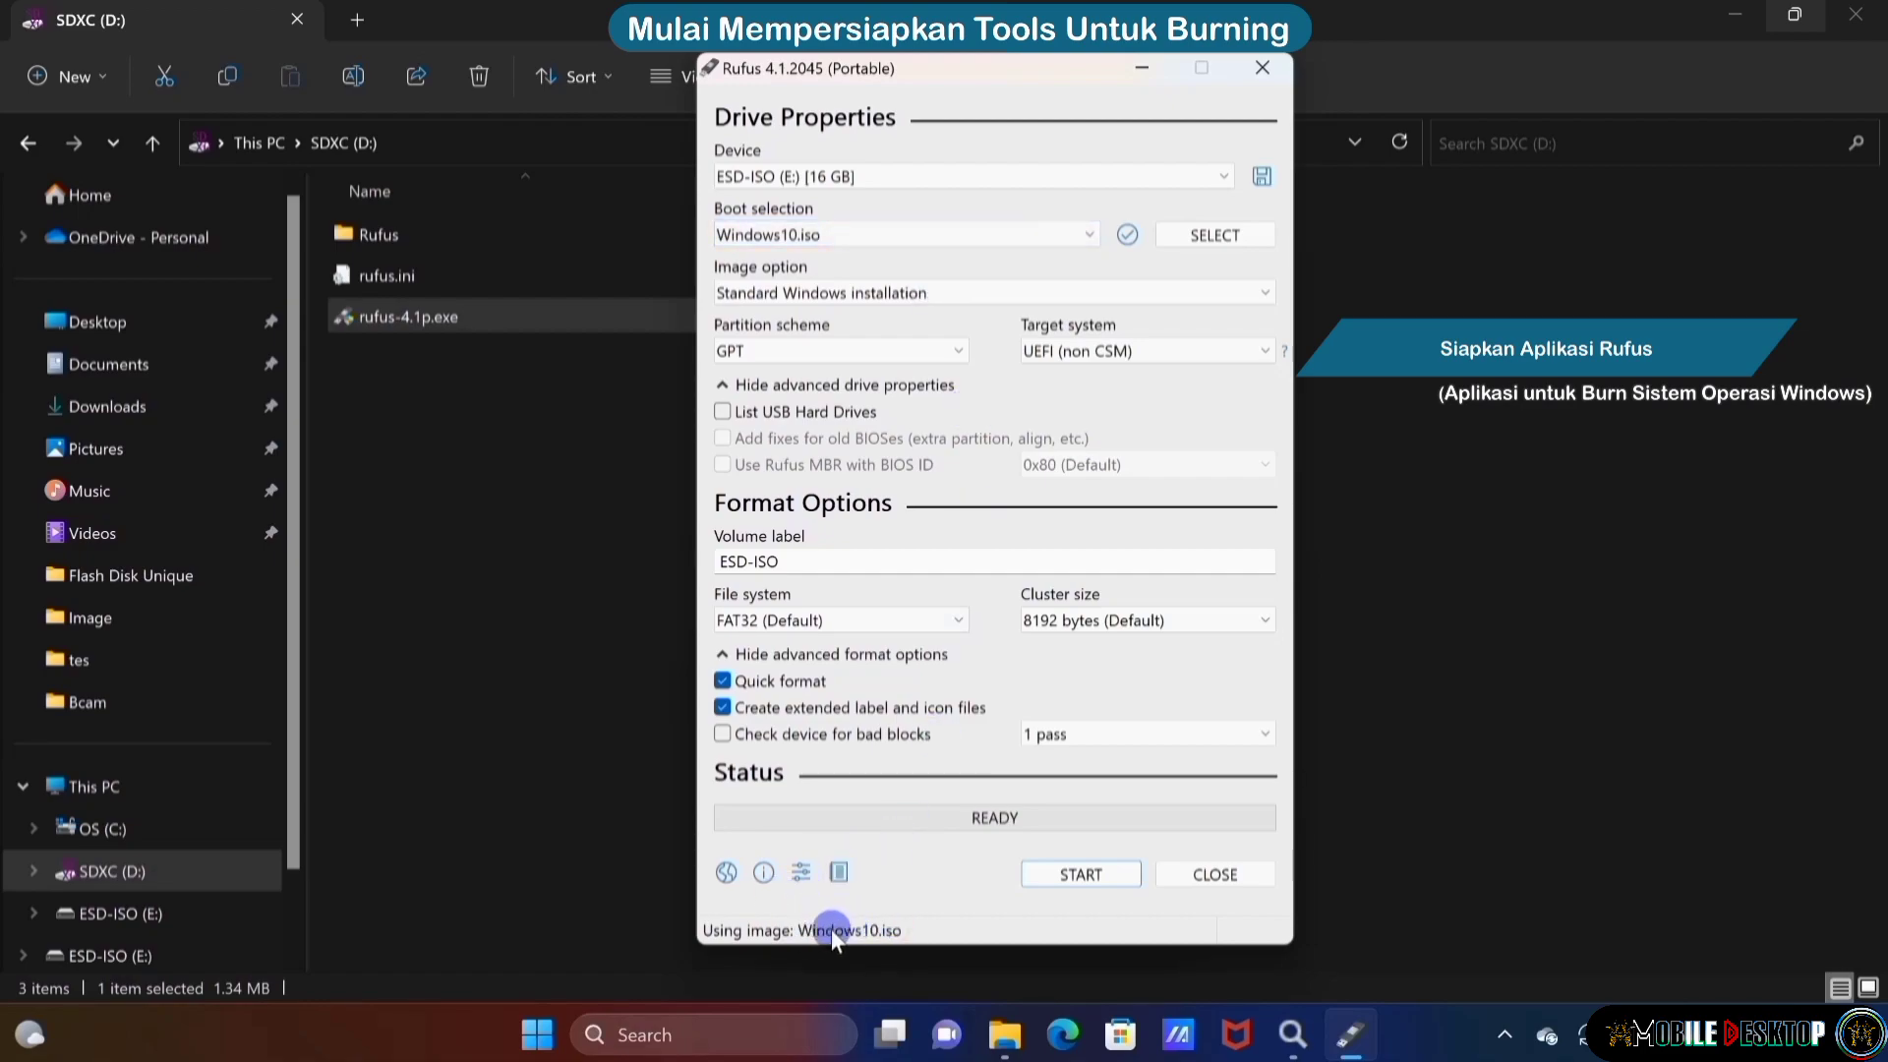
pyautogui.click(792, 293)
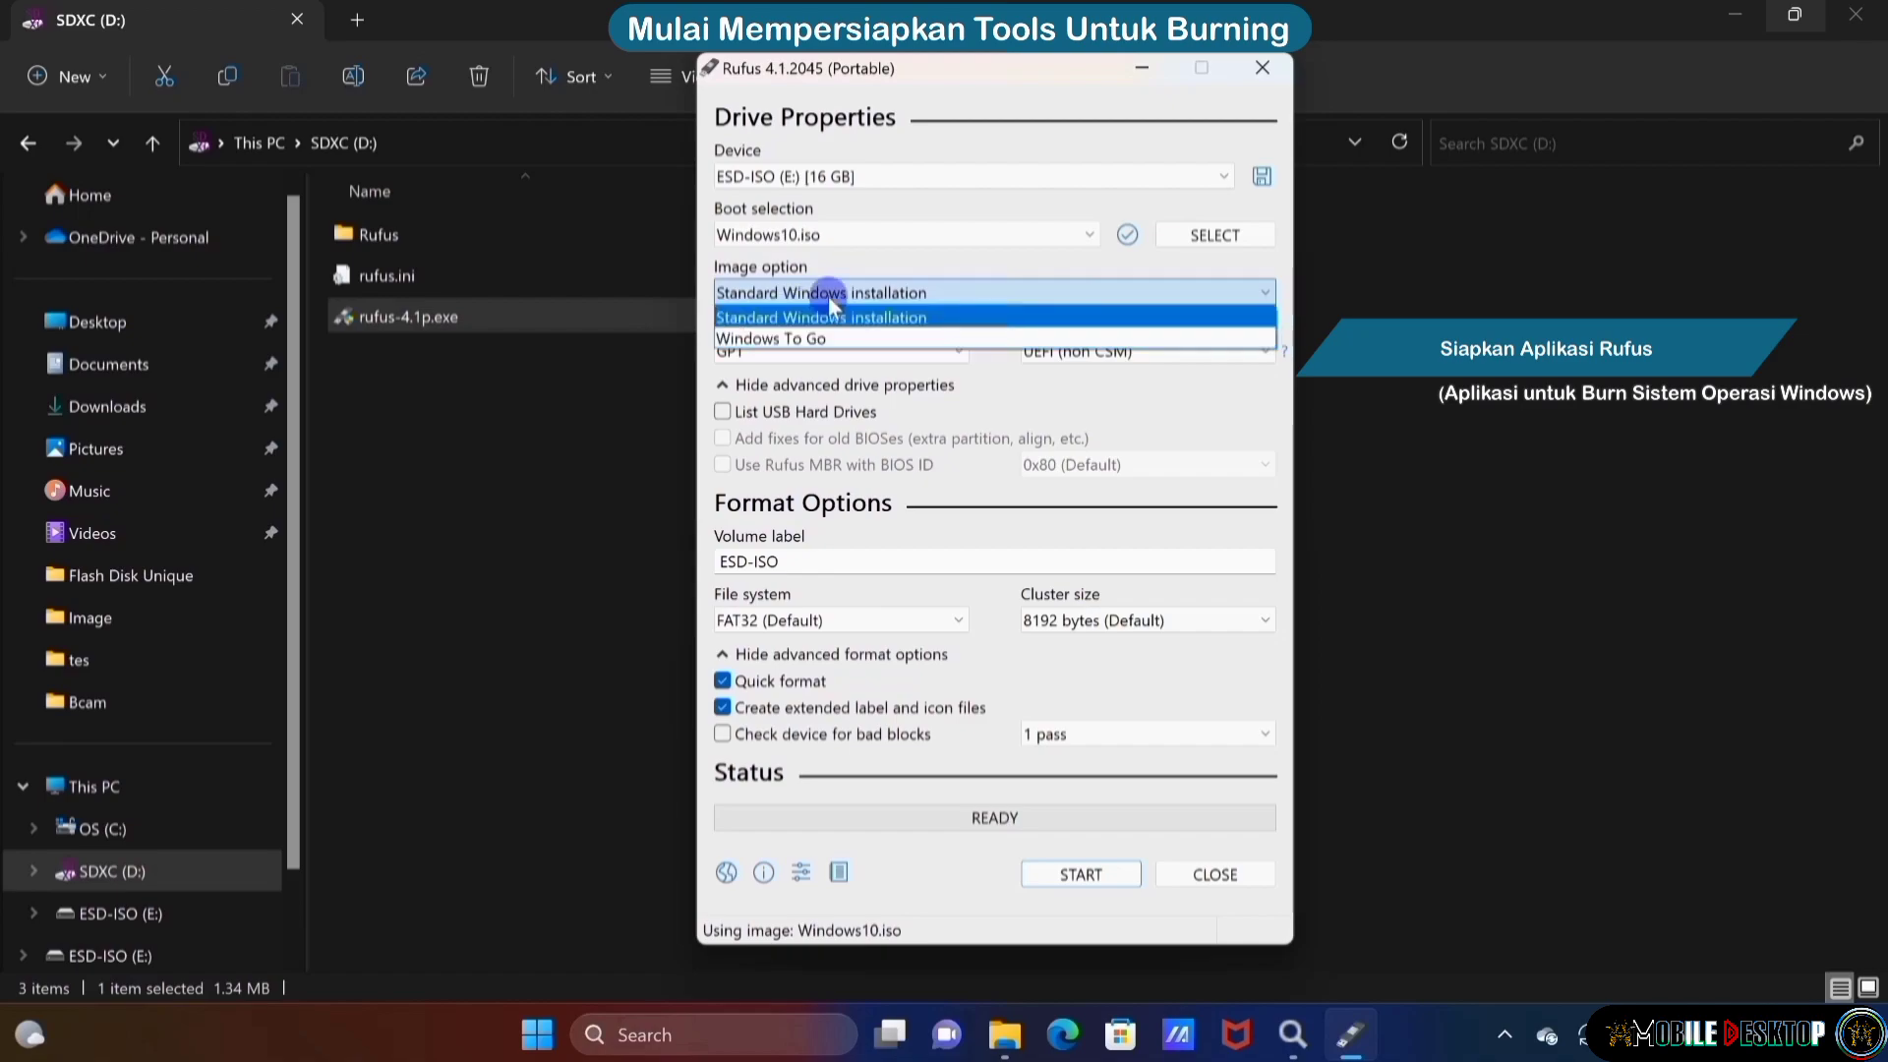
pyautogui.click(839, 292)
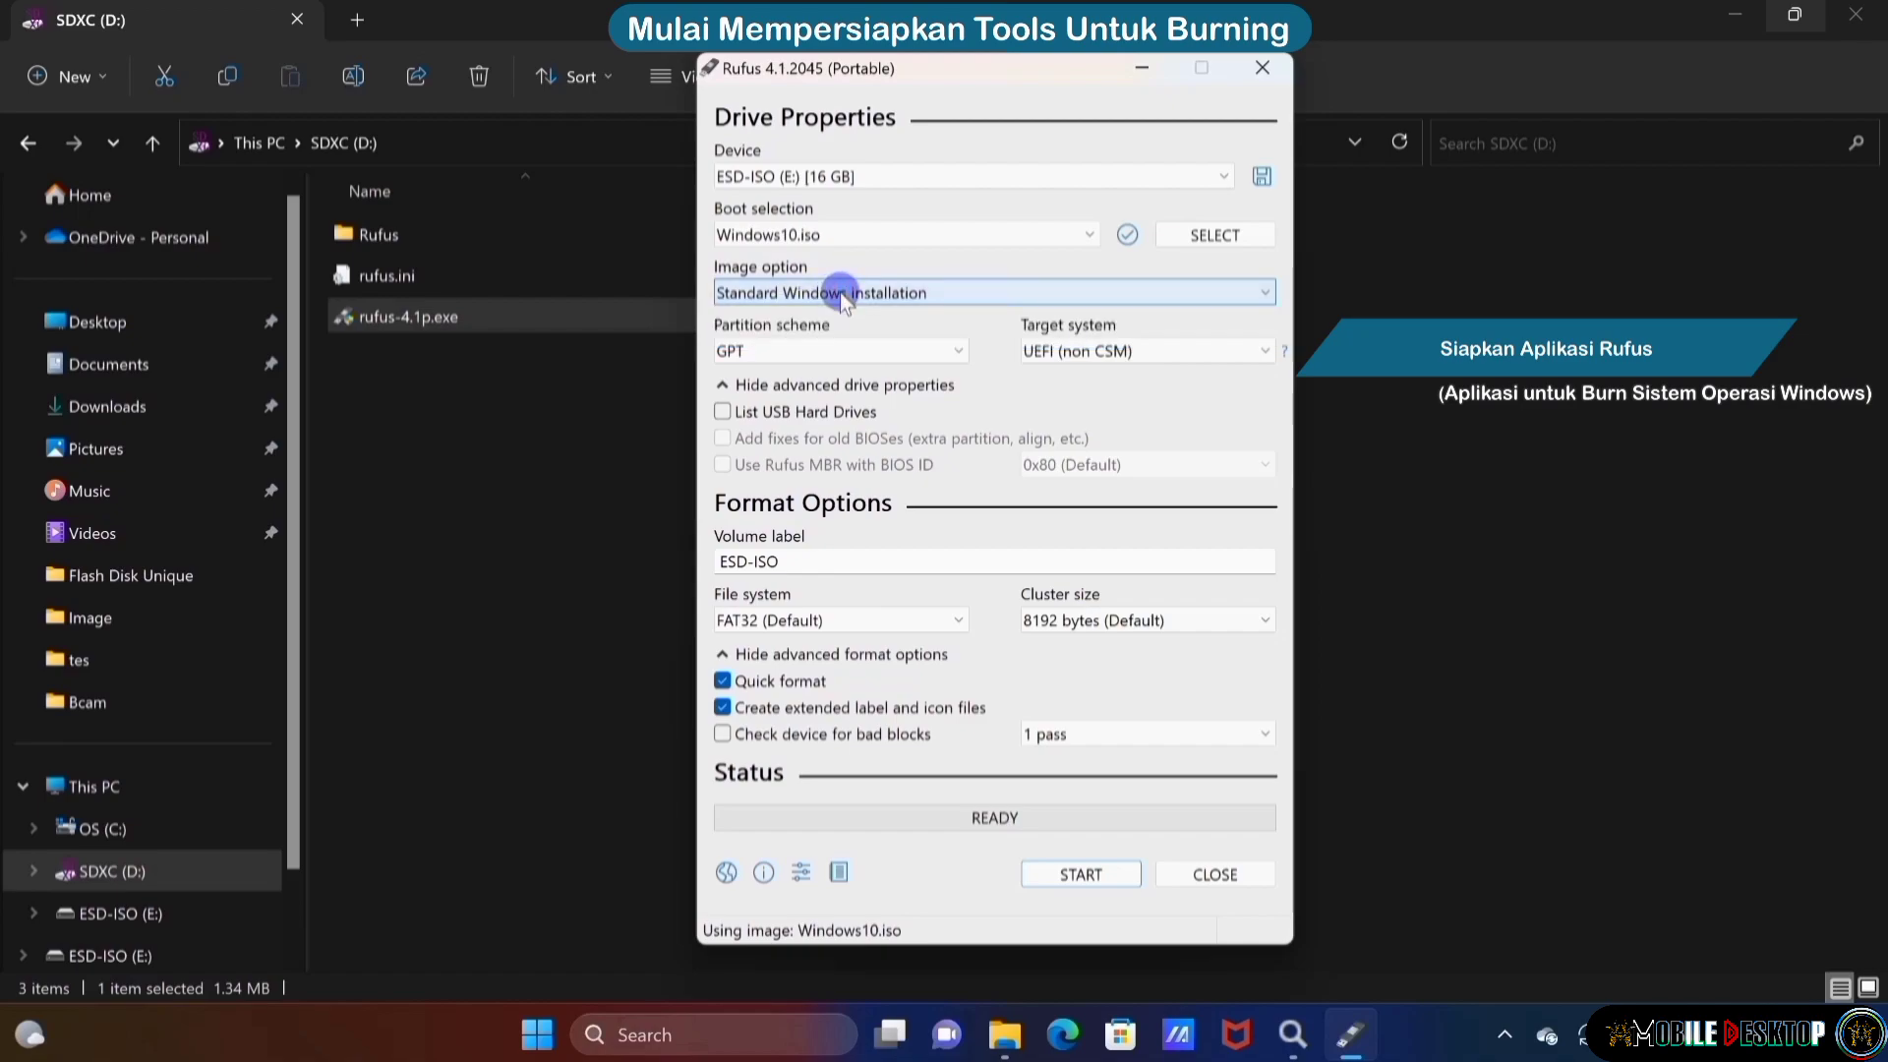
pyautogui.click(784, 562)
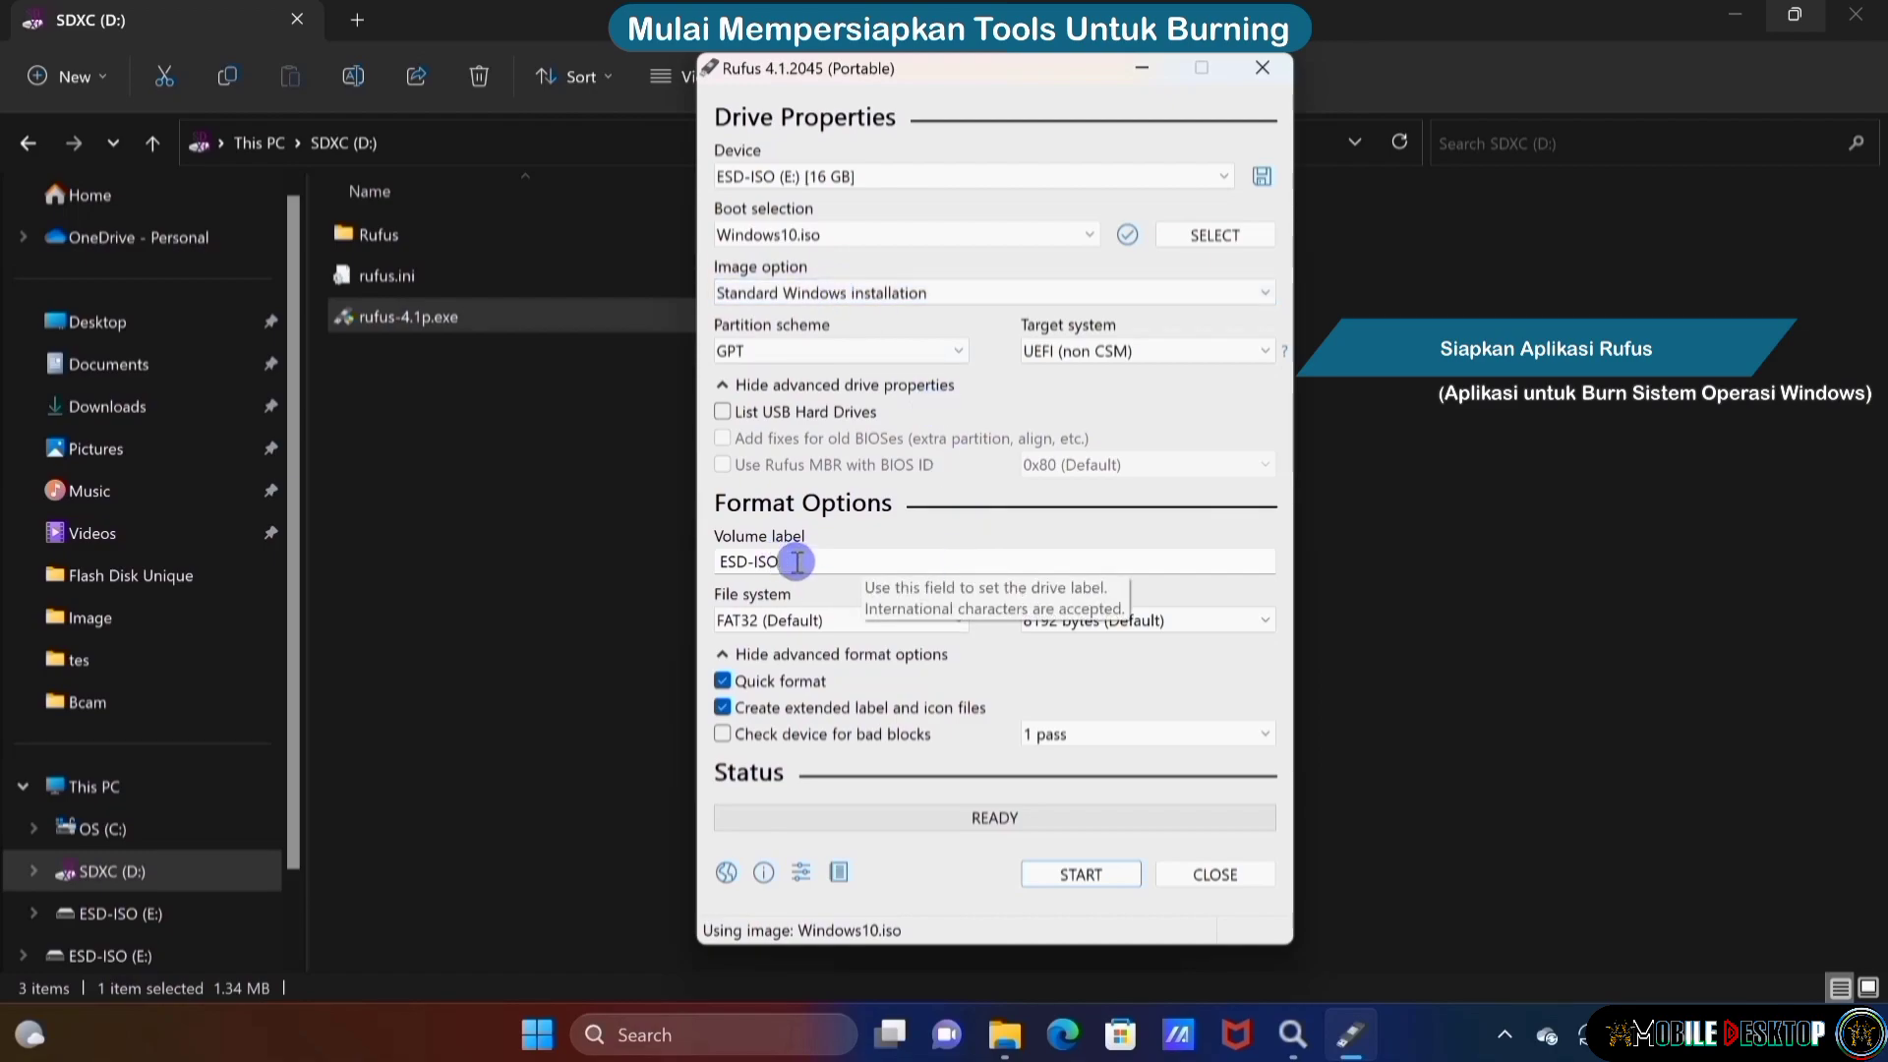
pyautogui.moveTo(798, 562); pyautogui.dragTo(703, 562)
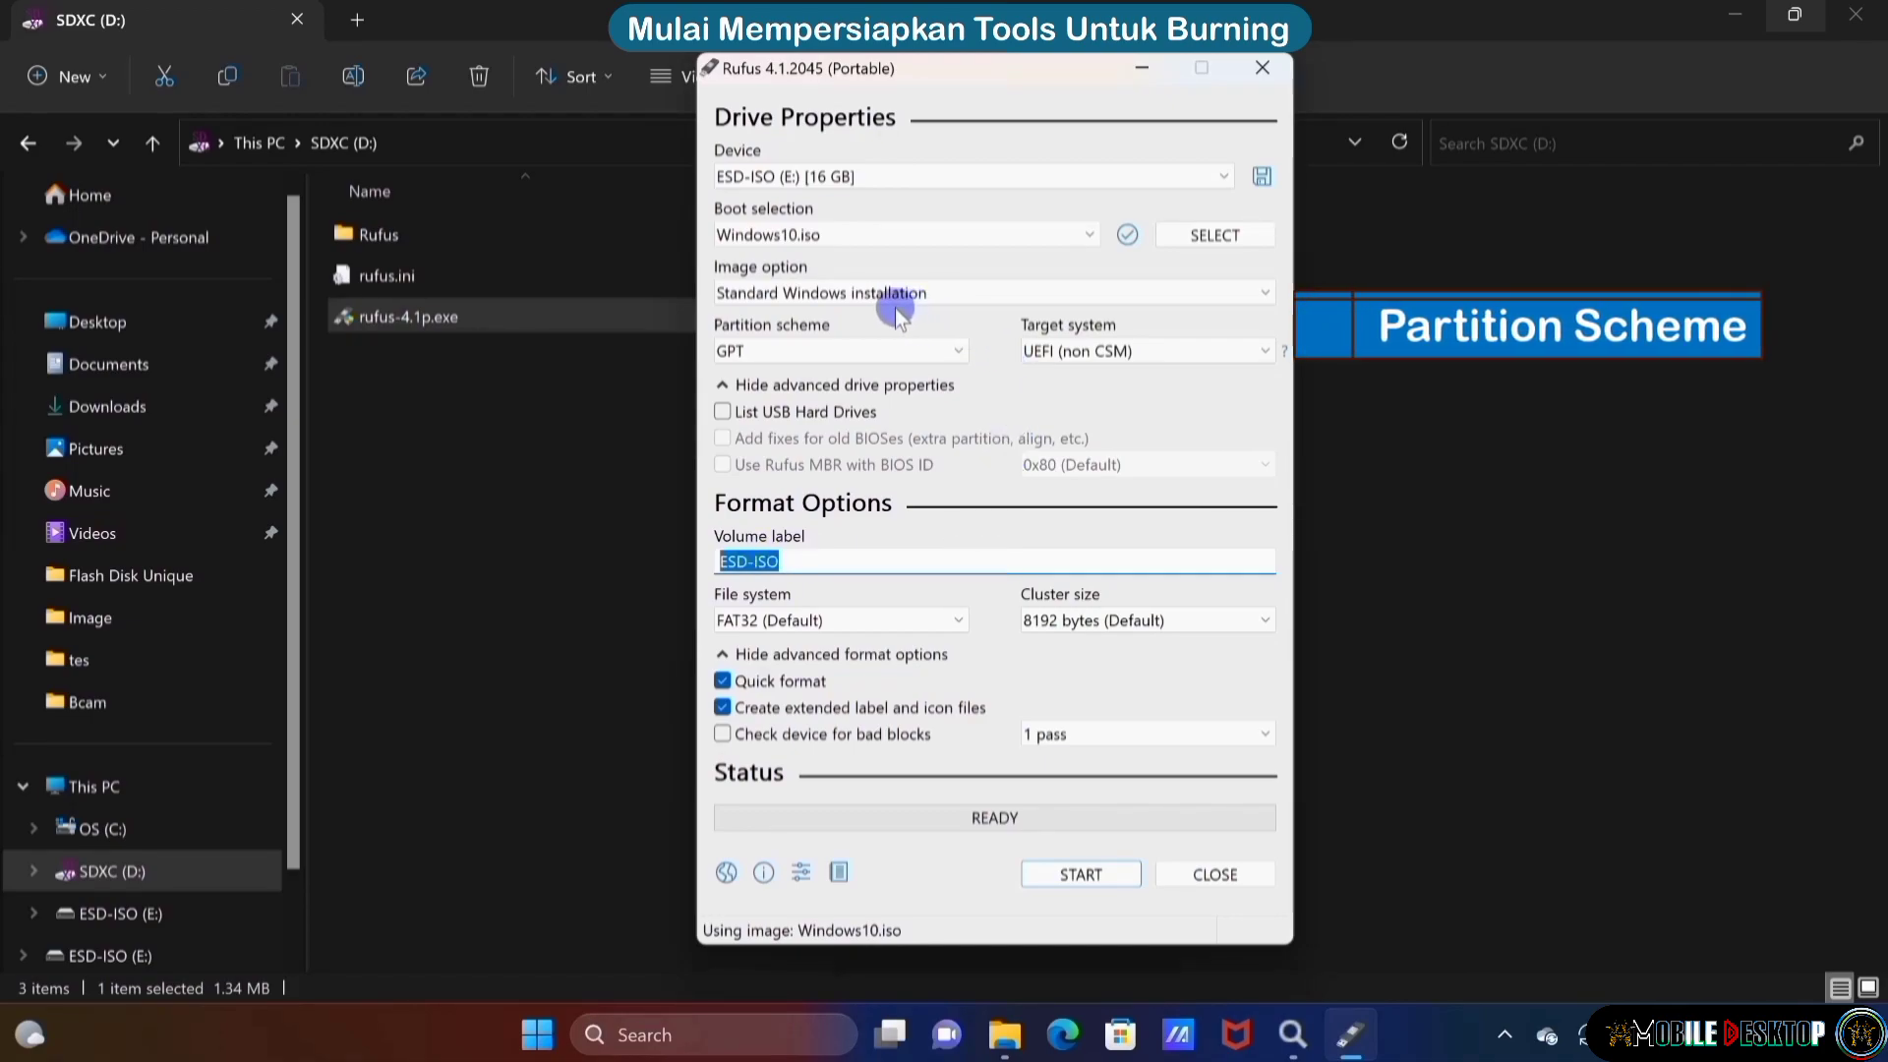
# Set the partition scheme to MBR and check the choices for the BIOS ID
pyautogui.click(867, 350)
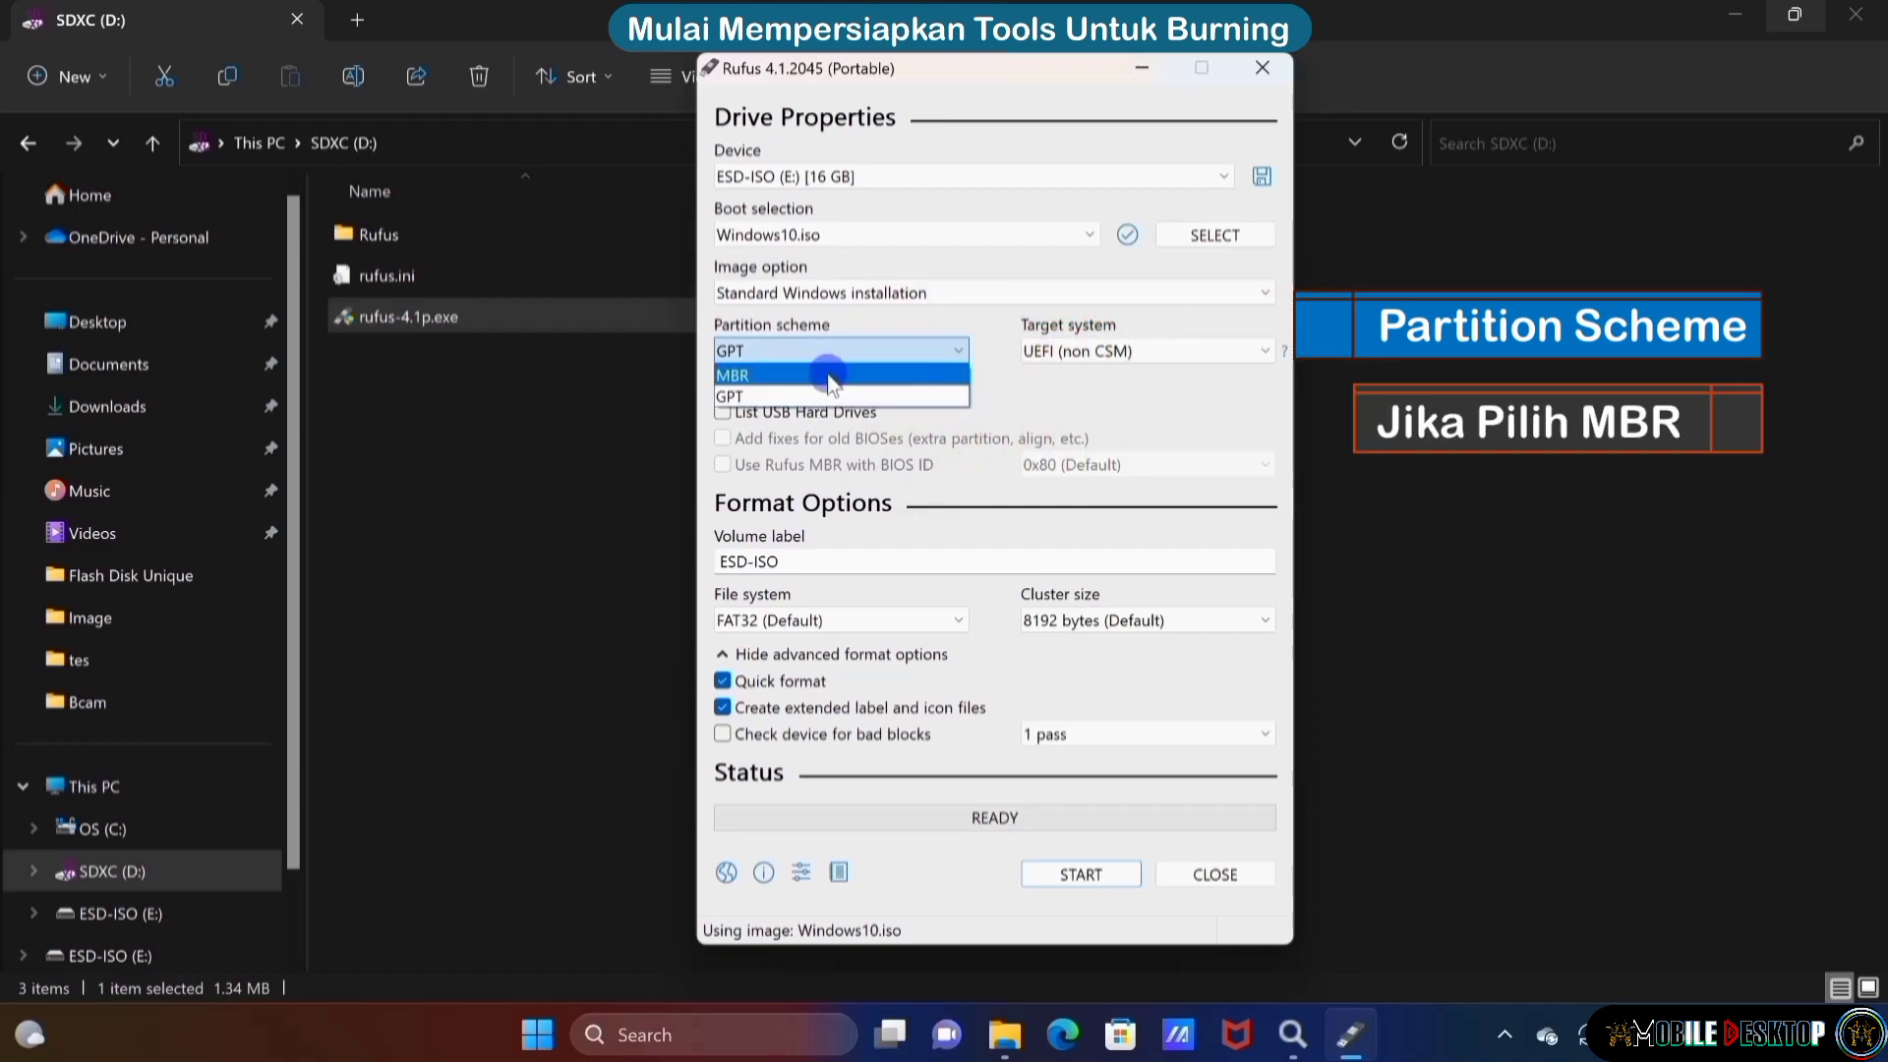
pyautogui.click(861, 376)
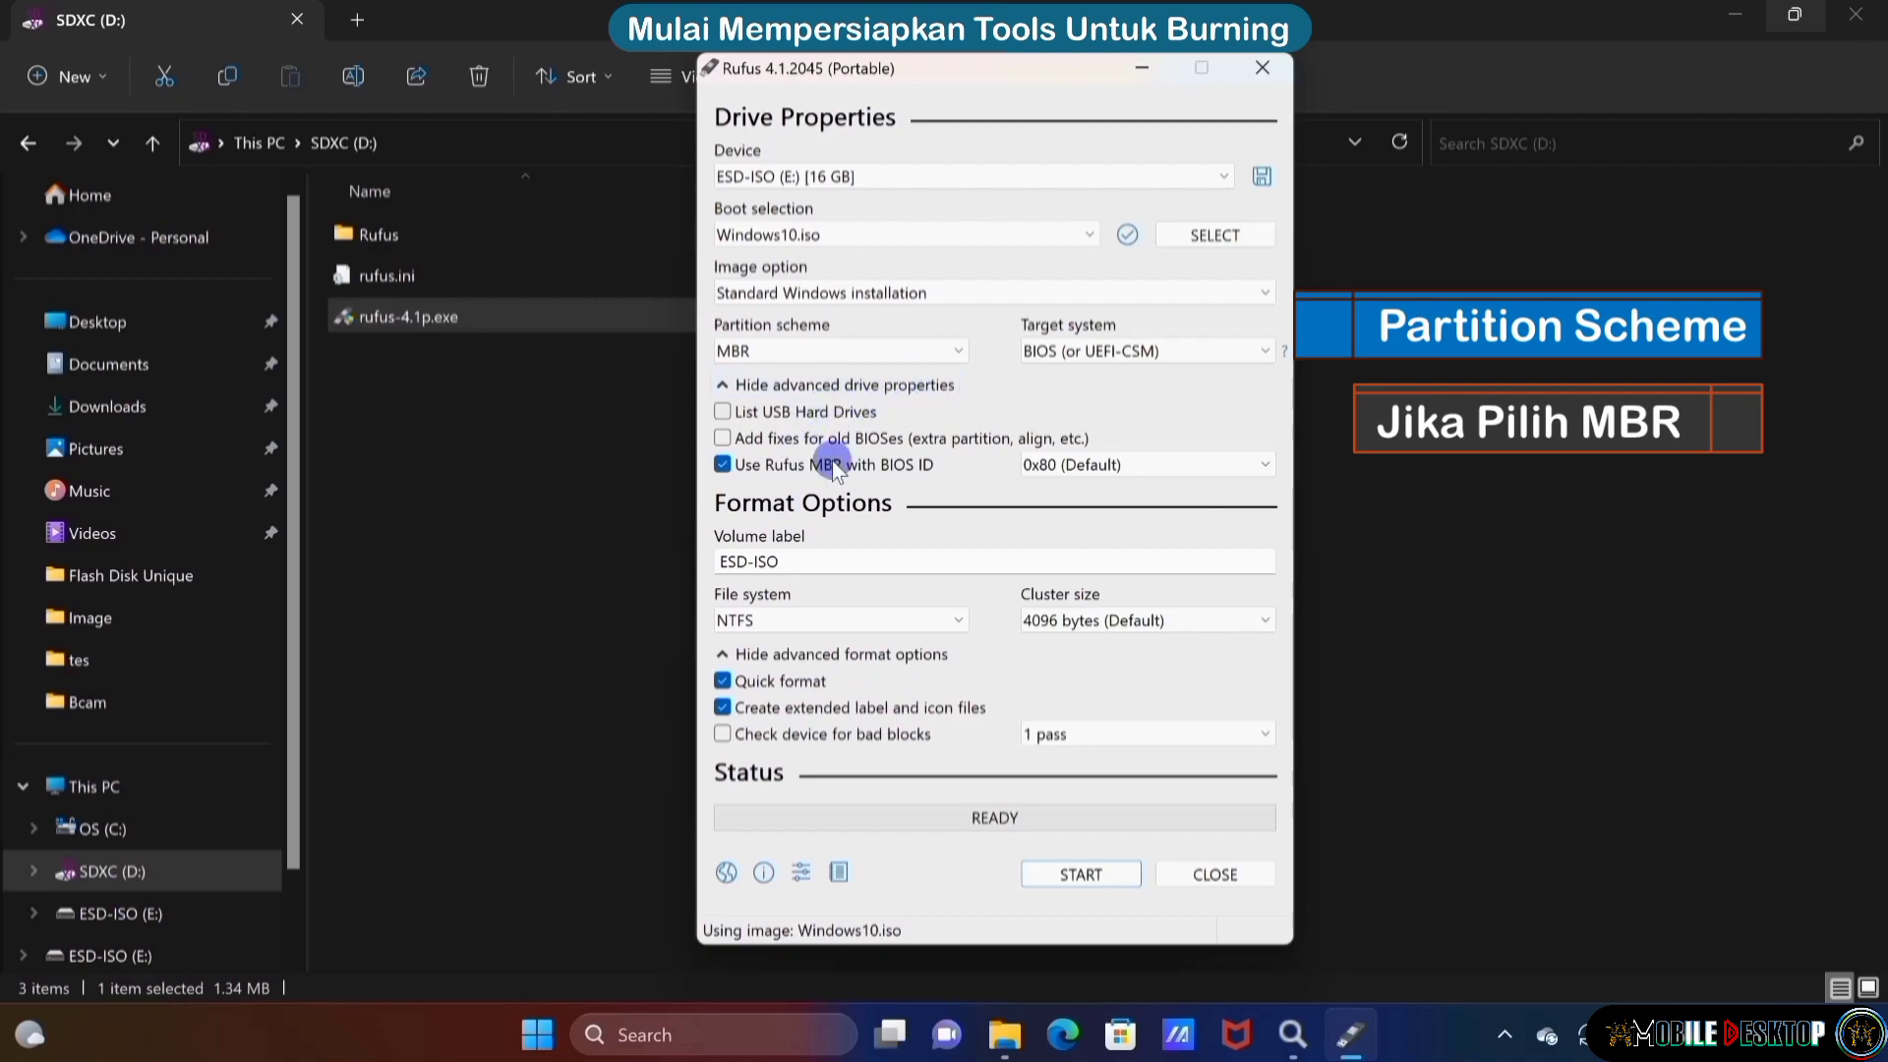
pyautogui.click(1213, 467)
pyautogui.click(1218, 468)
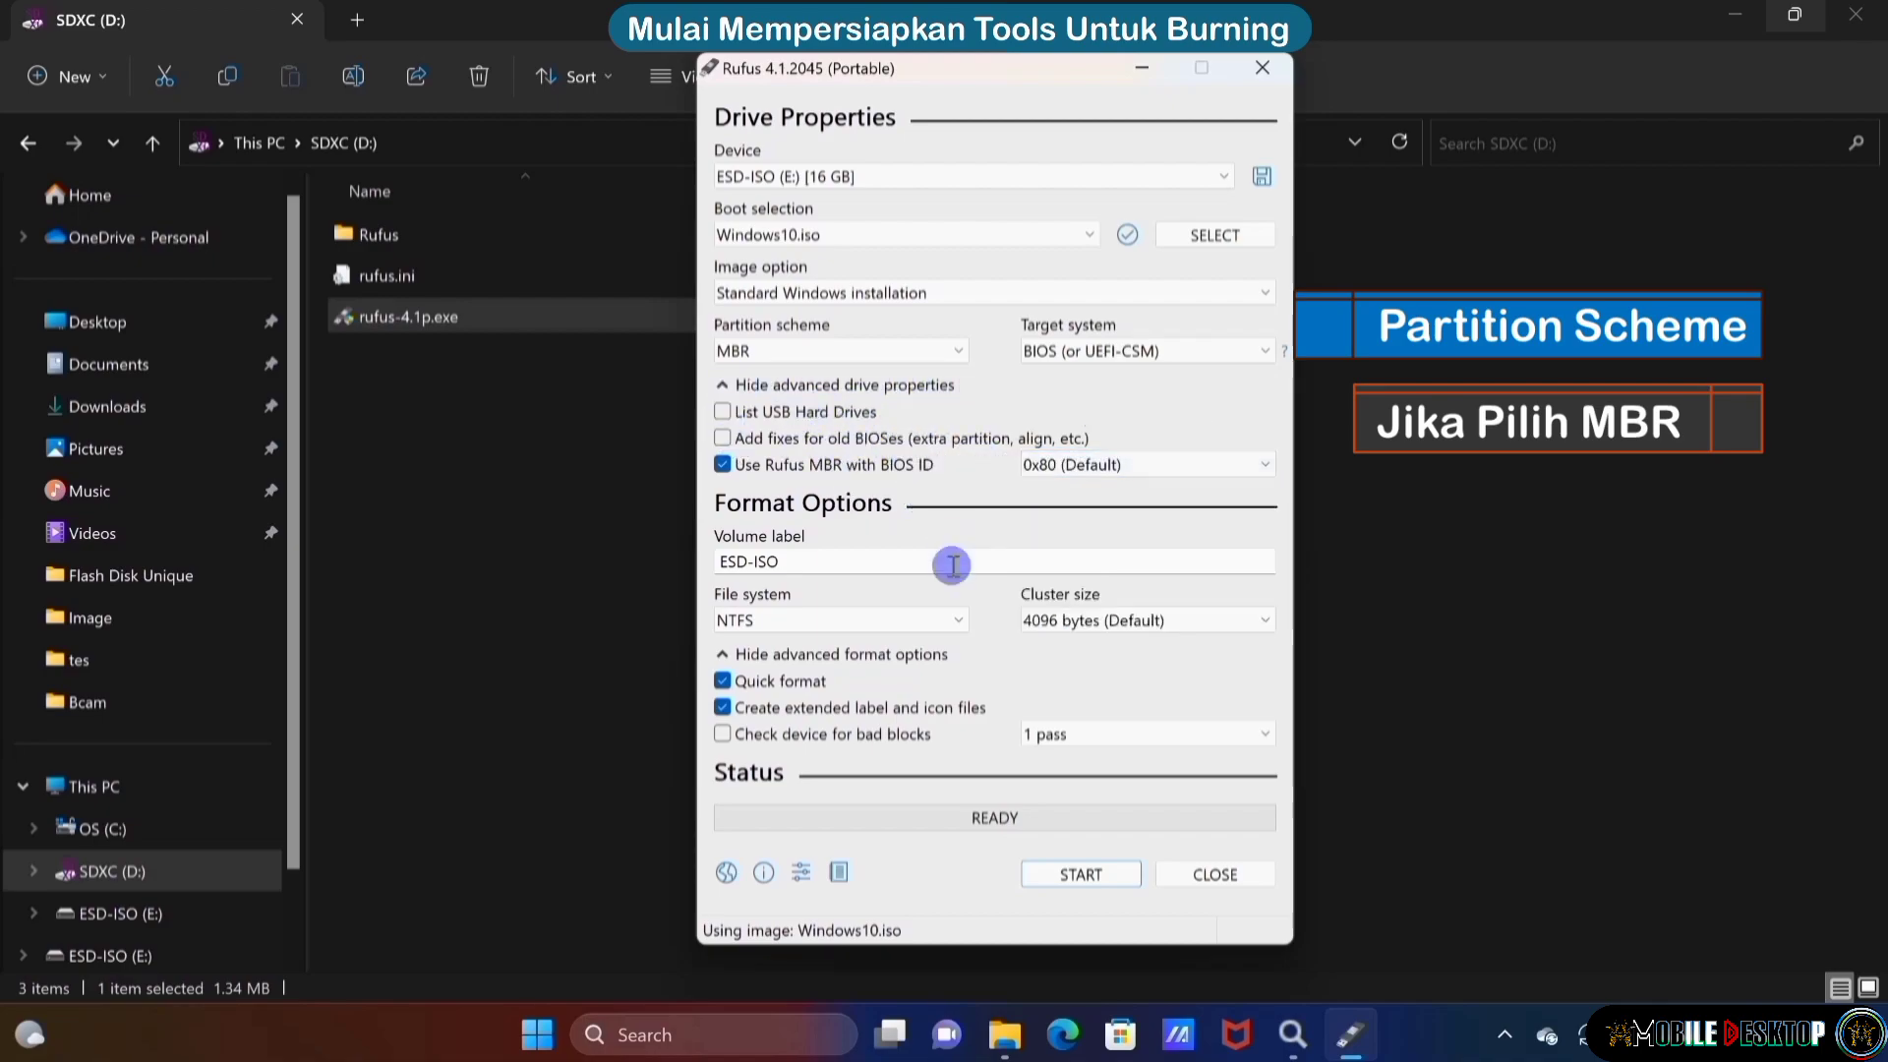
# Examine the file system, cluster size and bad-block pass choices offered for the MBR scheme
pyautogui.click(864, 609)
pyautogui.click(864, 609)
pyautogui.click(864, 610)
pyautogui.click(864, 610)
pyautogui.click(864, 610)
pyautogui.click(864, 610)
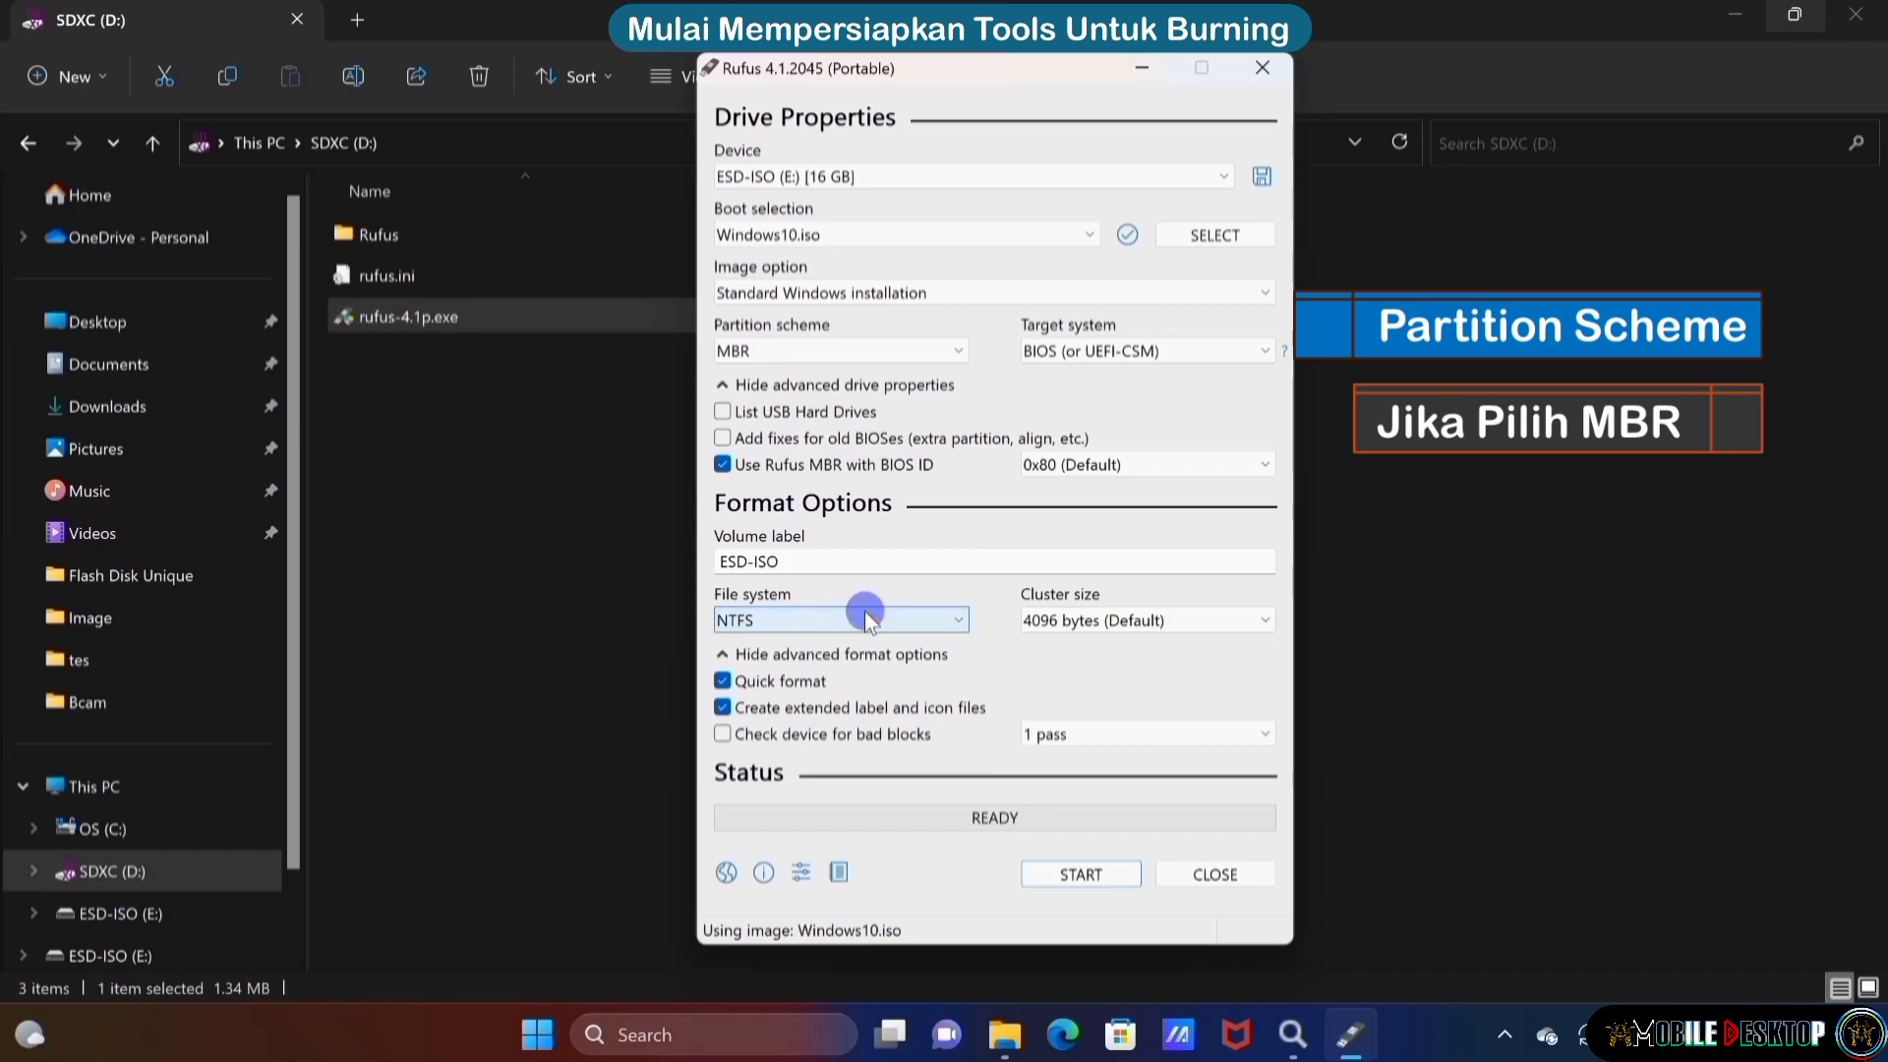
pyautogui.click(1115, 621)
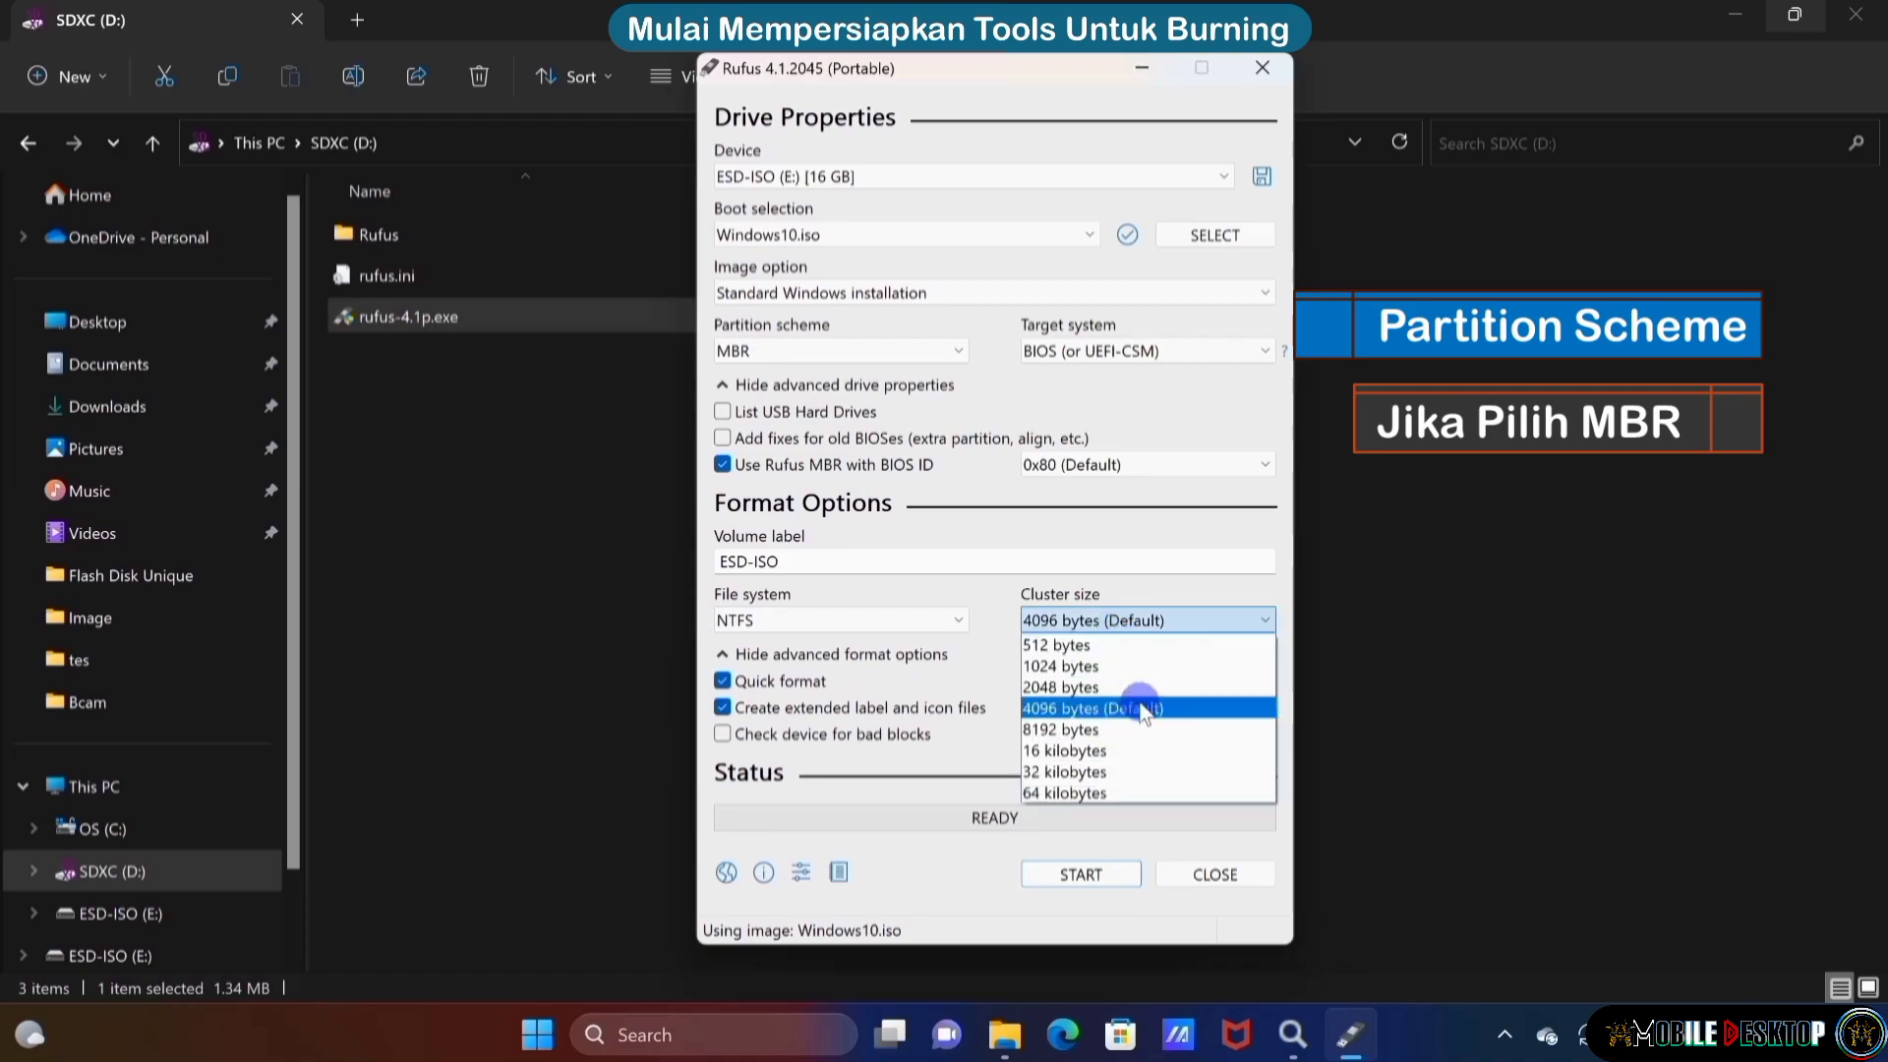
pyautogui.click(1197, 619)
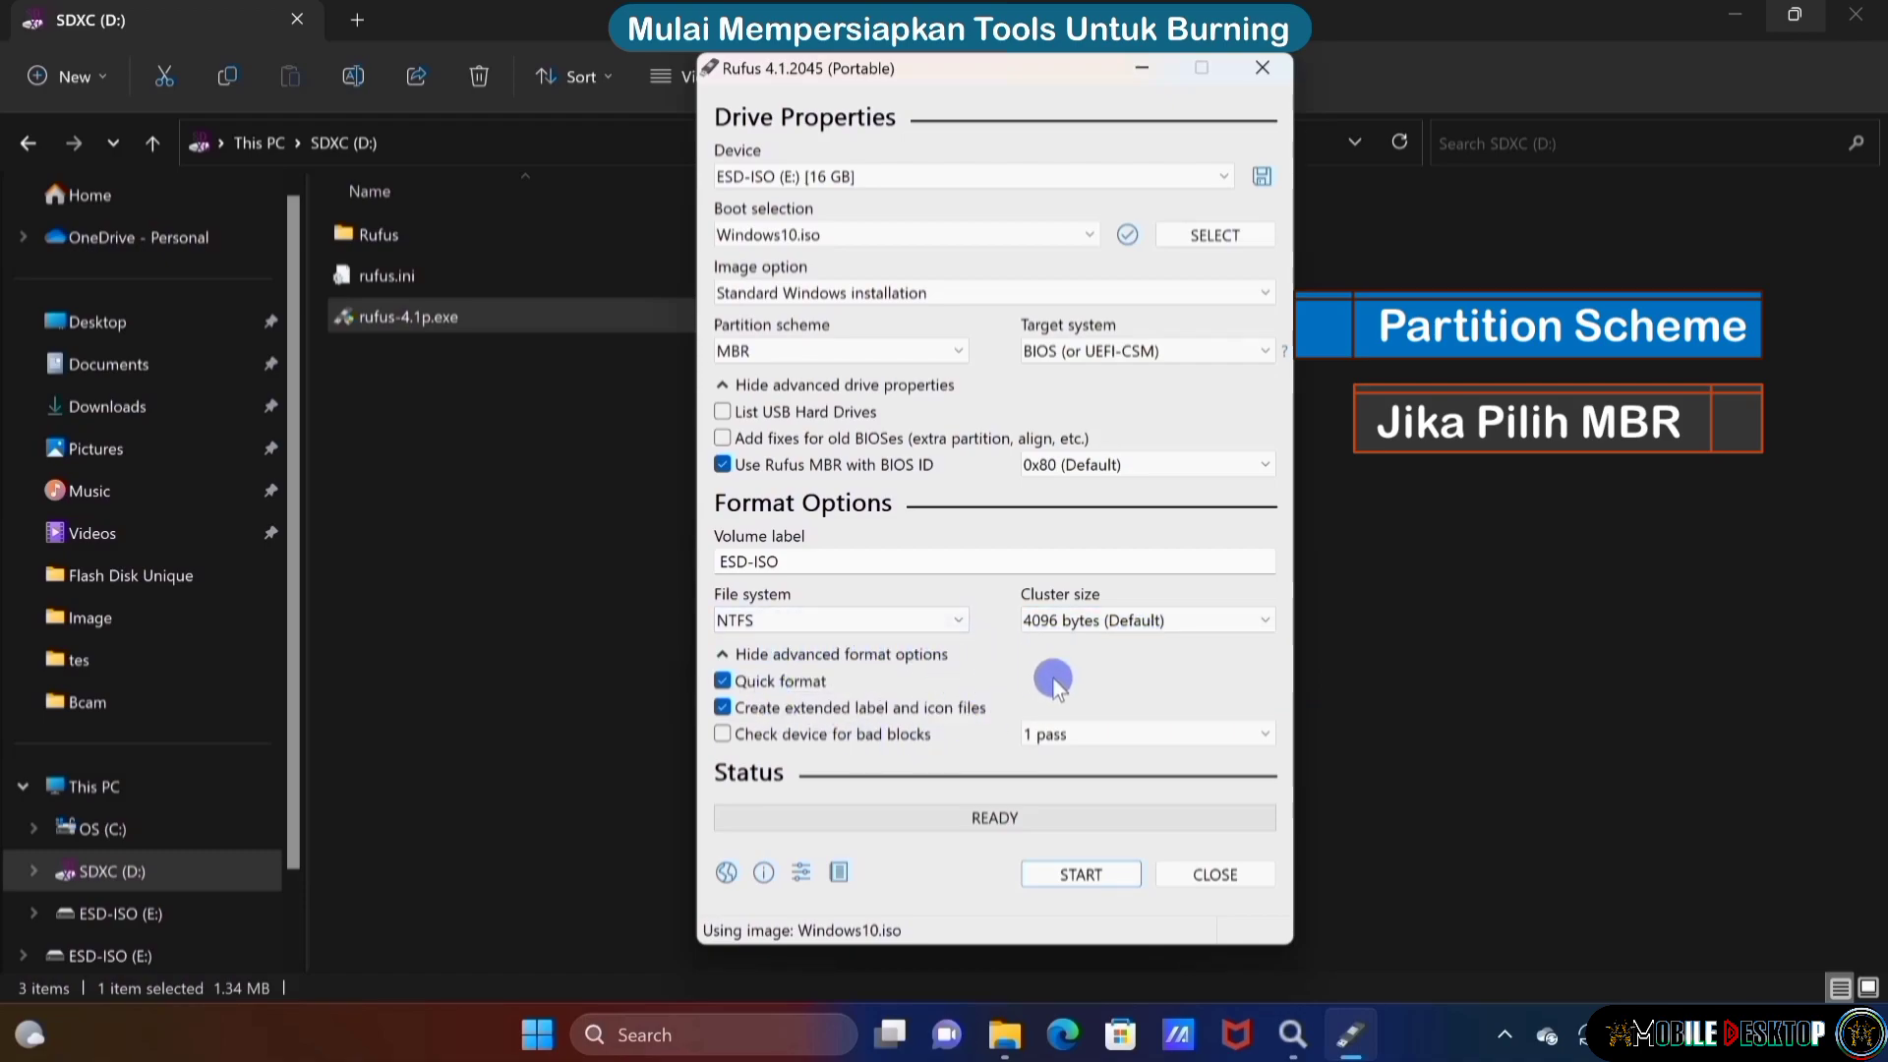
pyautogui.click(1180, 734)
pyautogui.click(1180, 734)
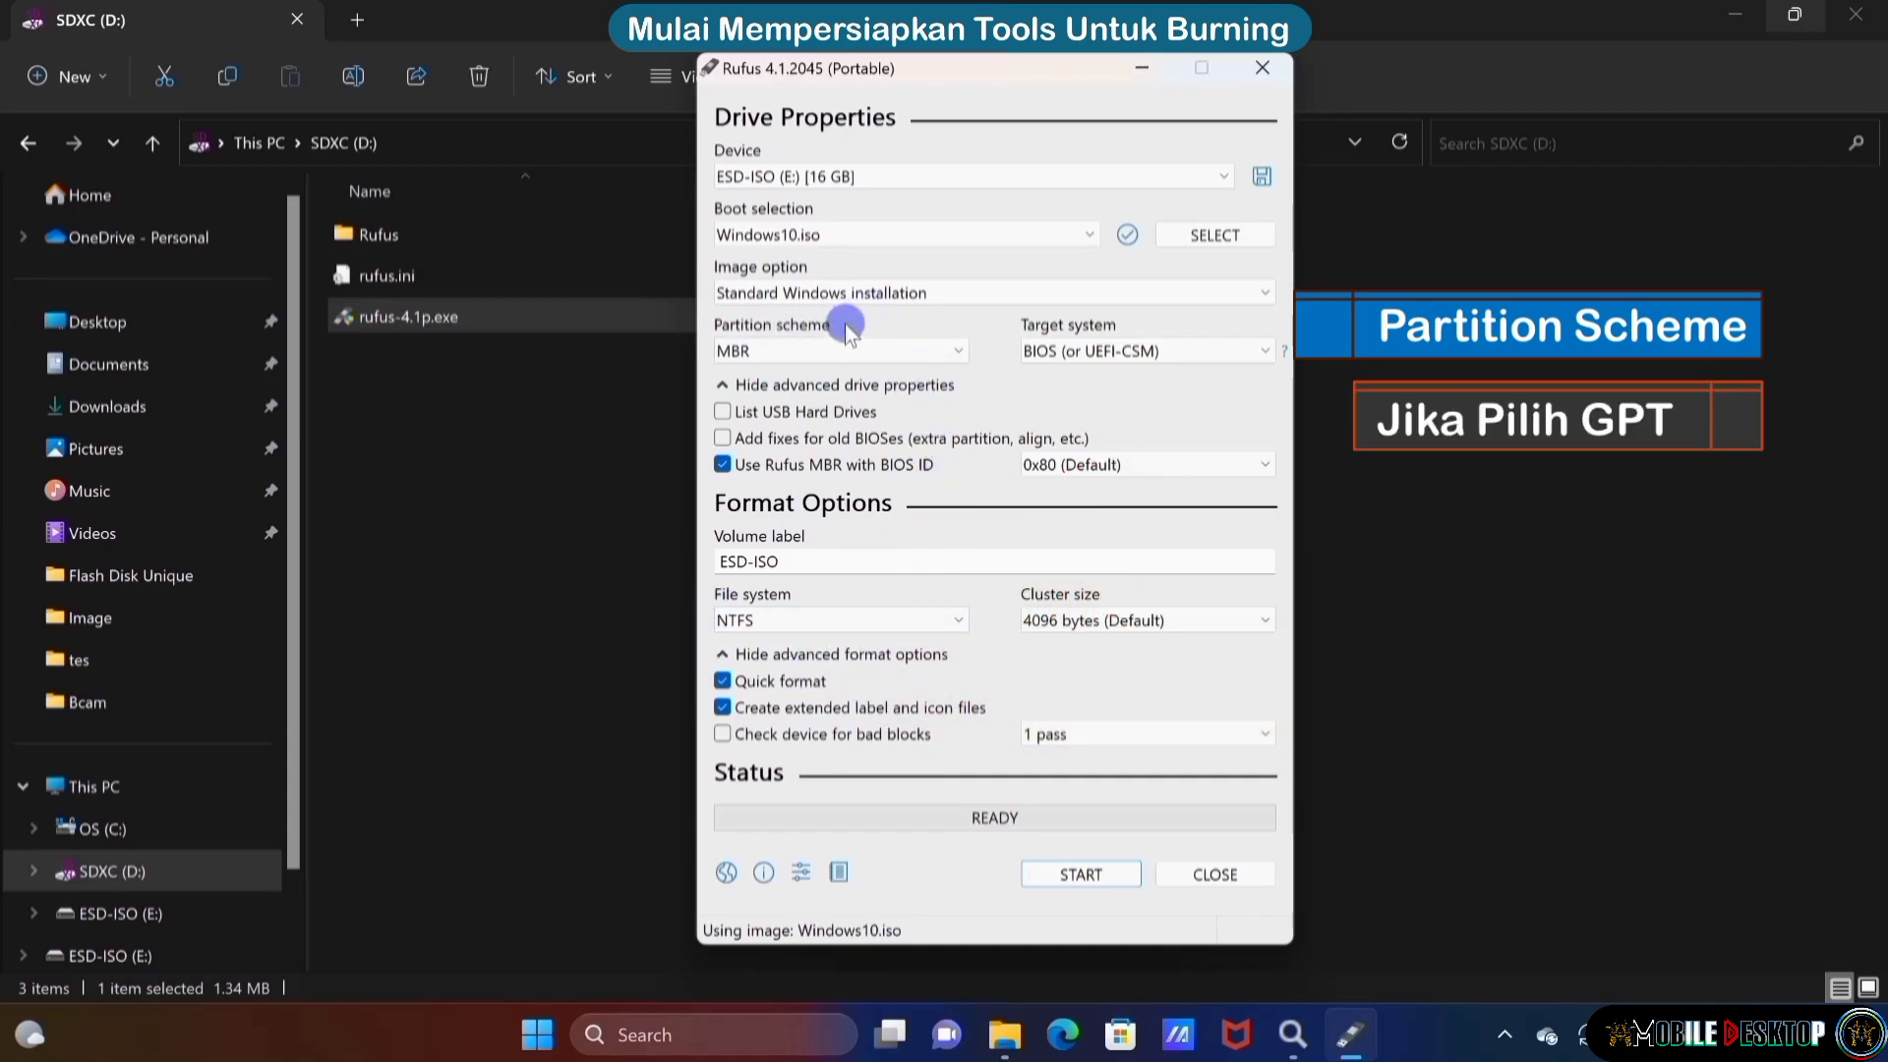
# Set the partition scheme to GPT, keeping the FAT32 file system, 8192-byte cluster size and 1 pass
pyautogui.click(857, 351)
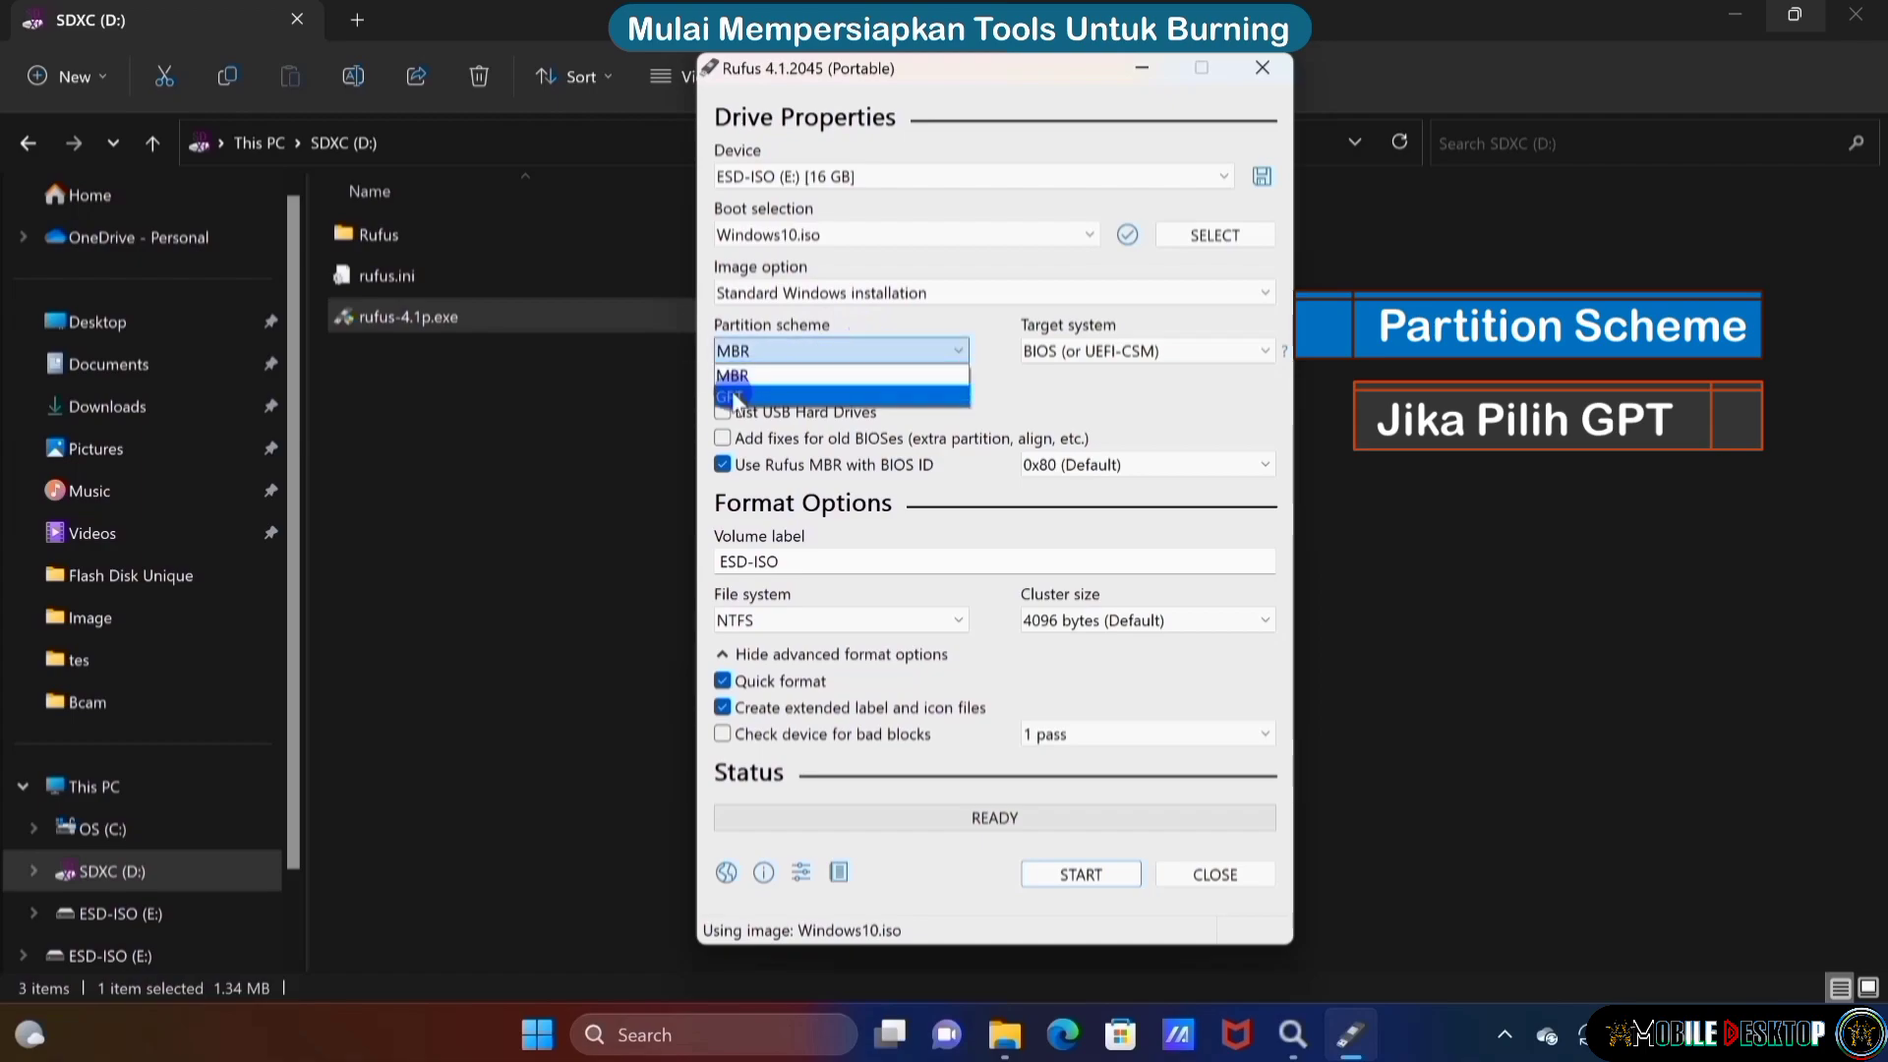
pyautogui.click(732, 396)
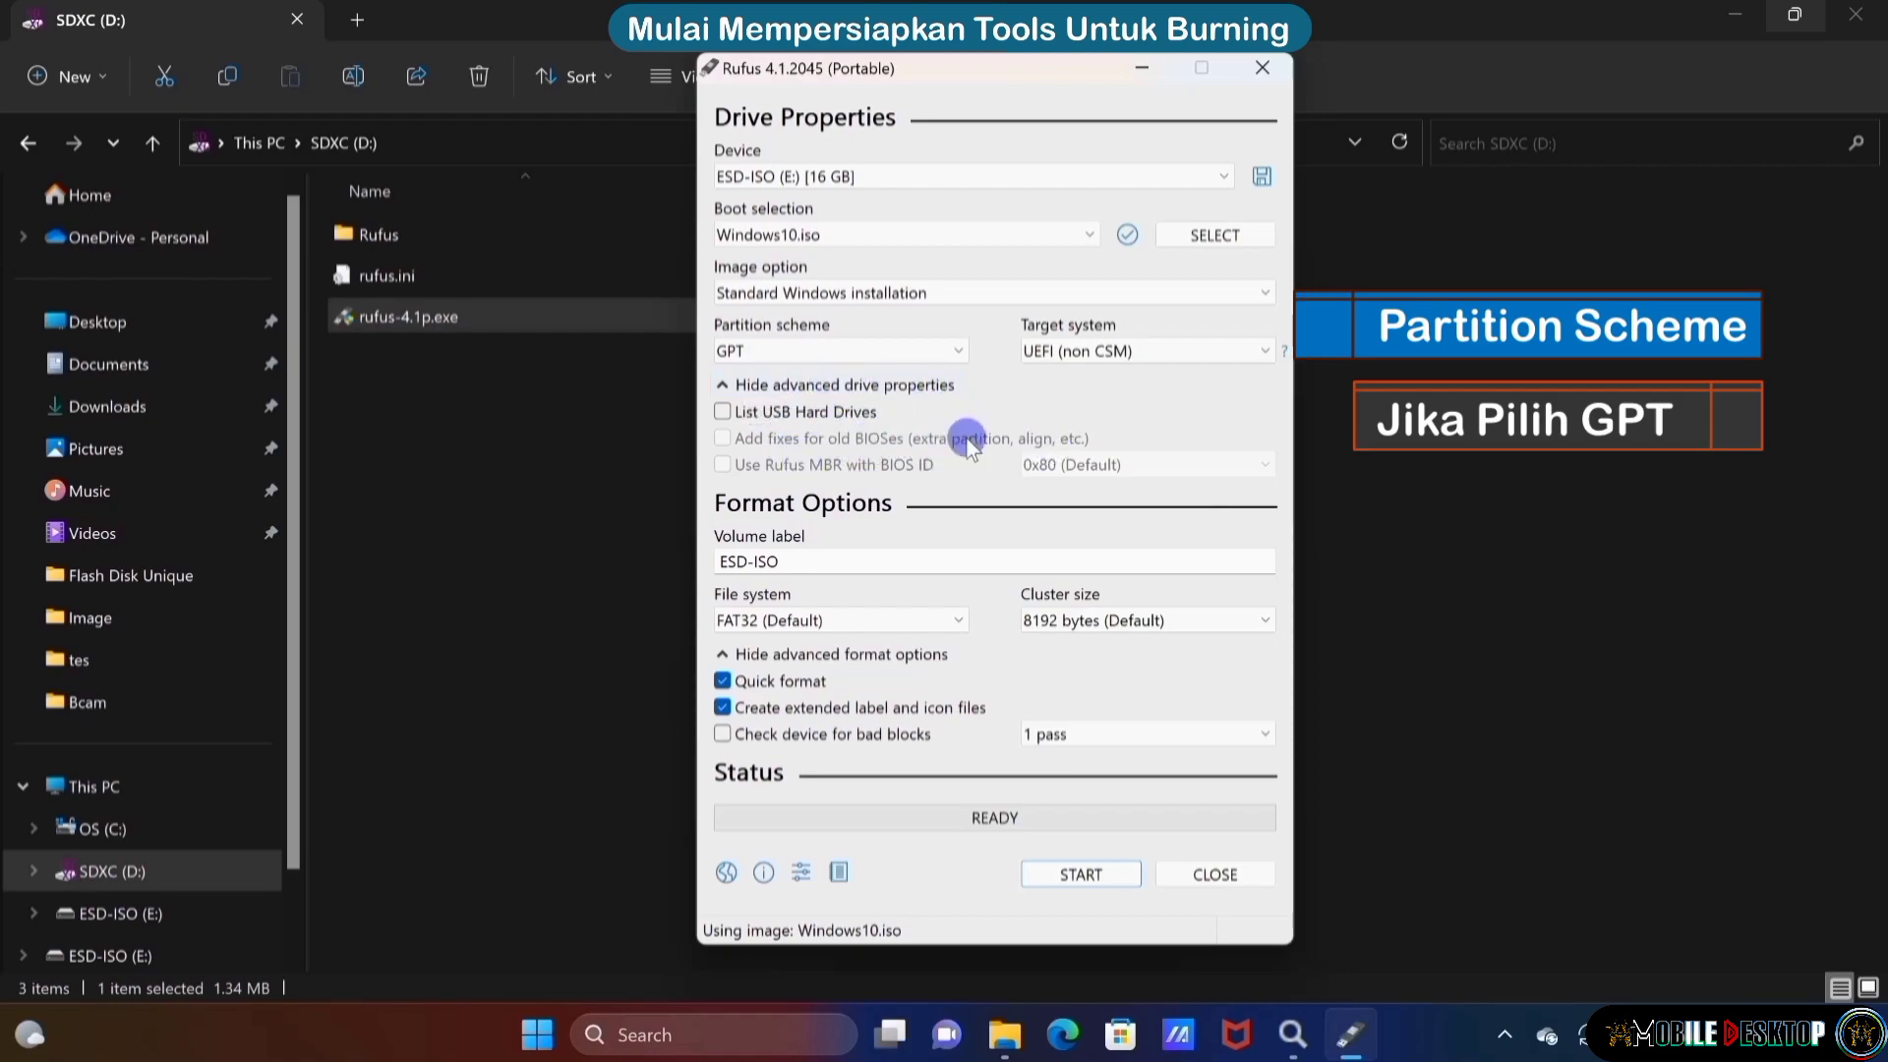
pyautogui.click(828, 620)
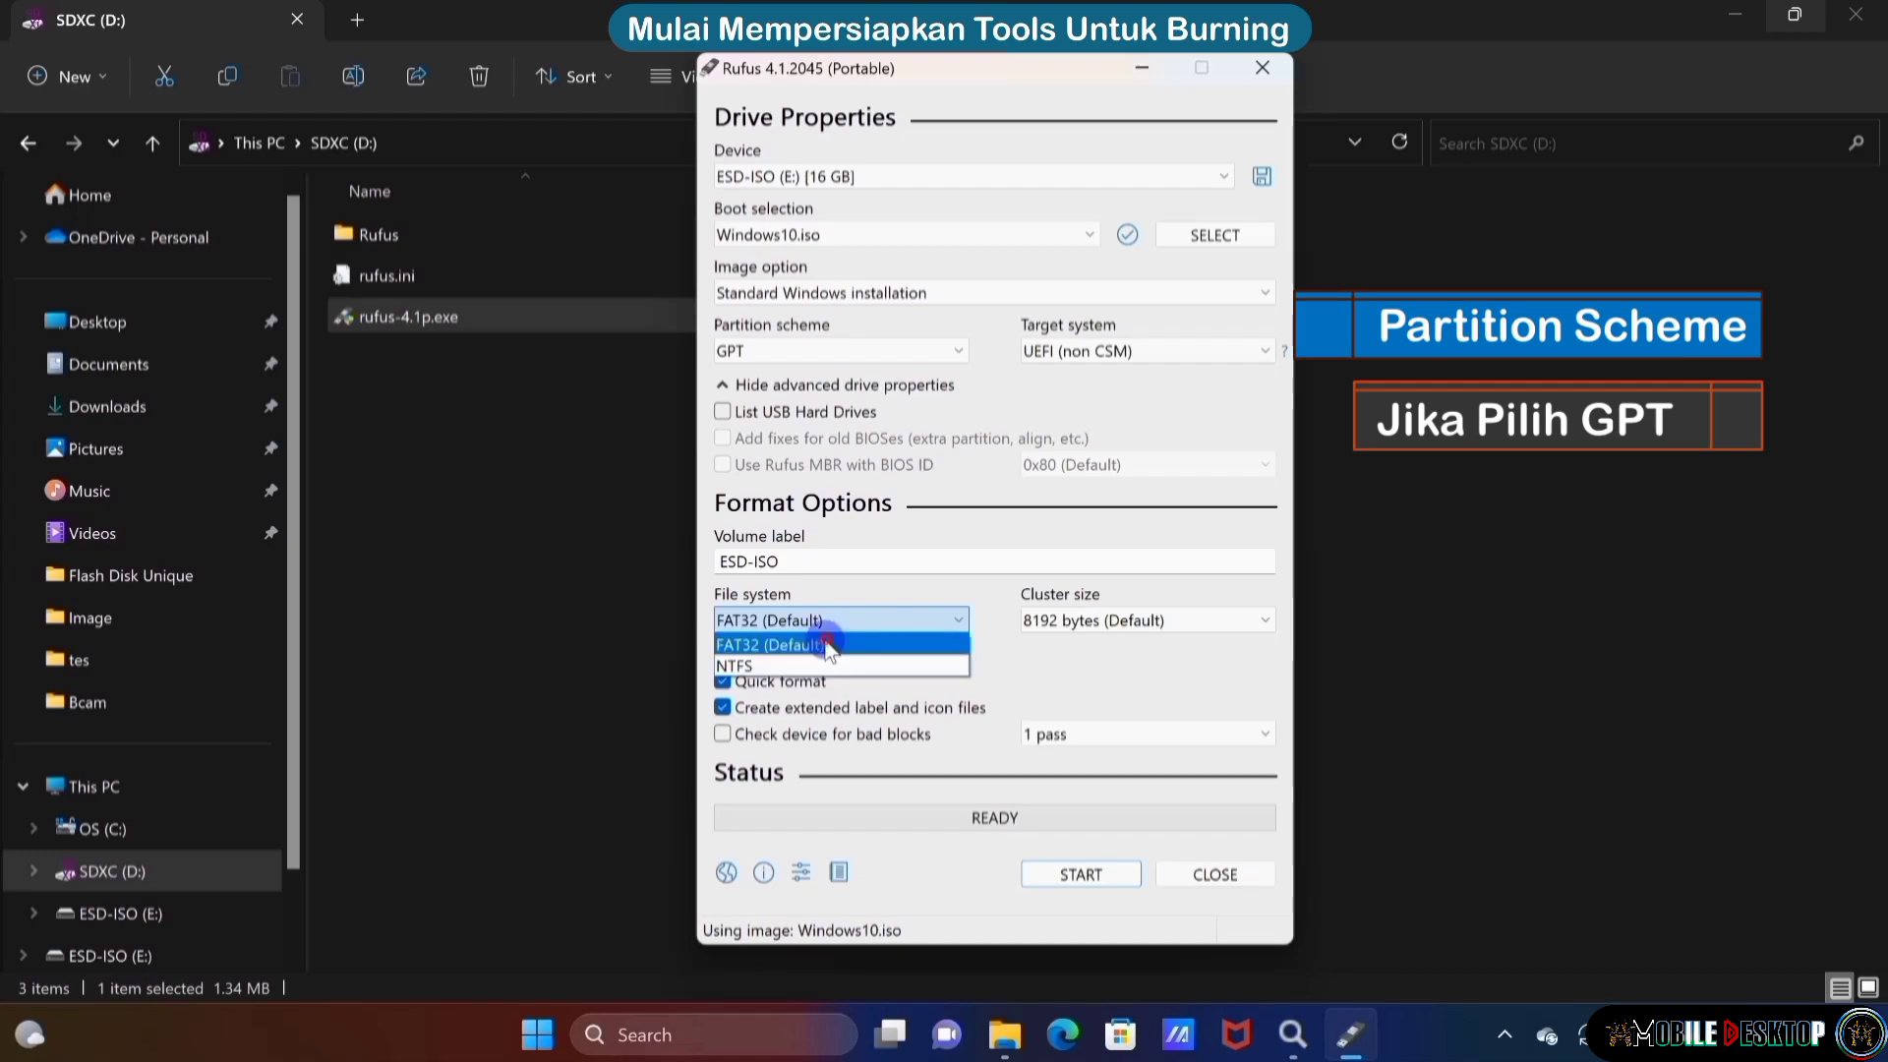
pyautogui.click(922, 618)
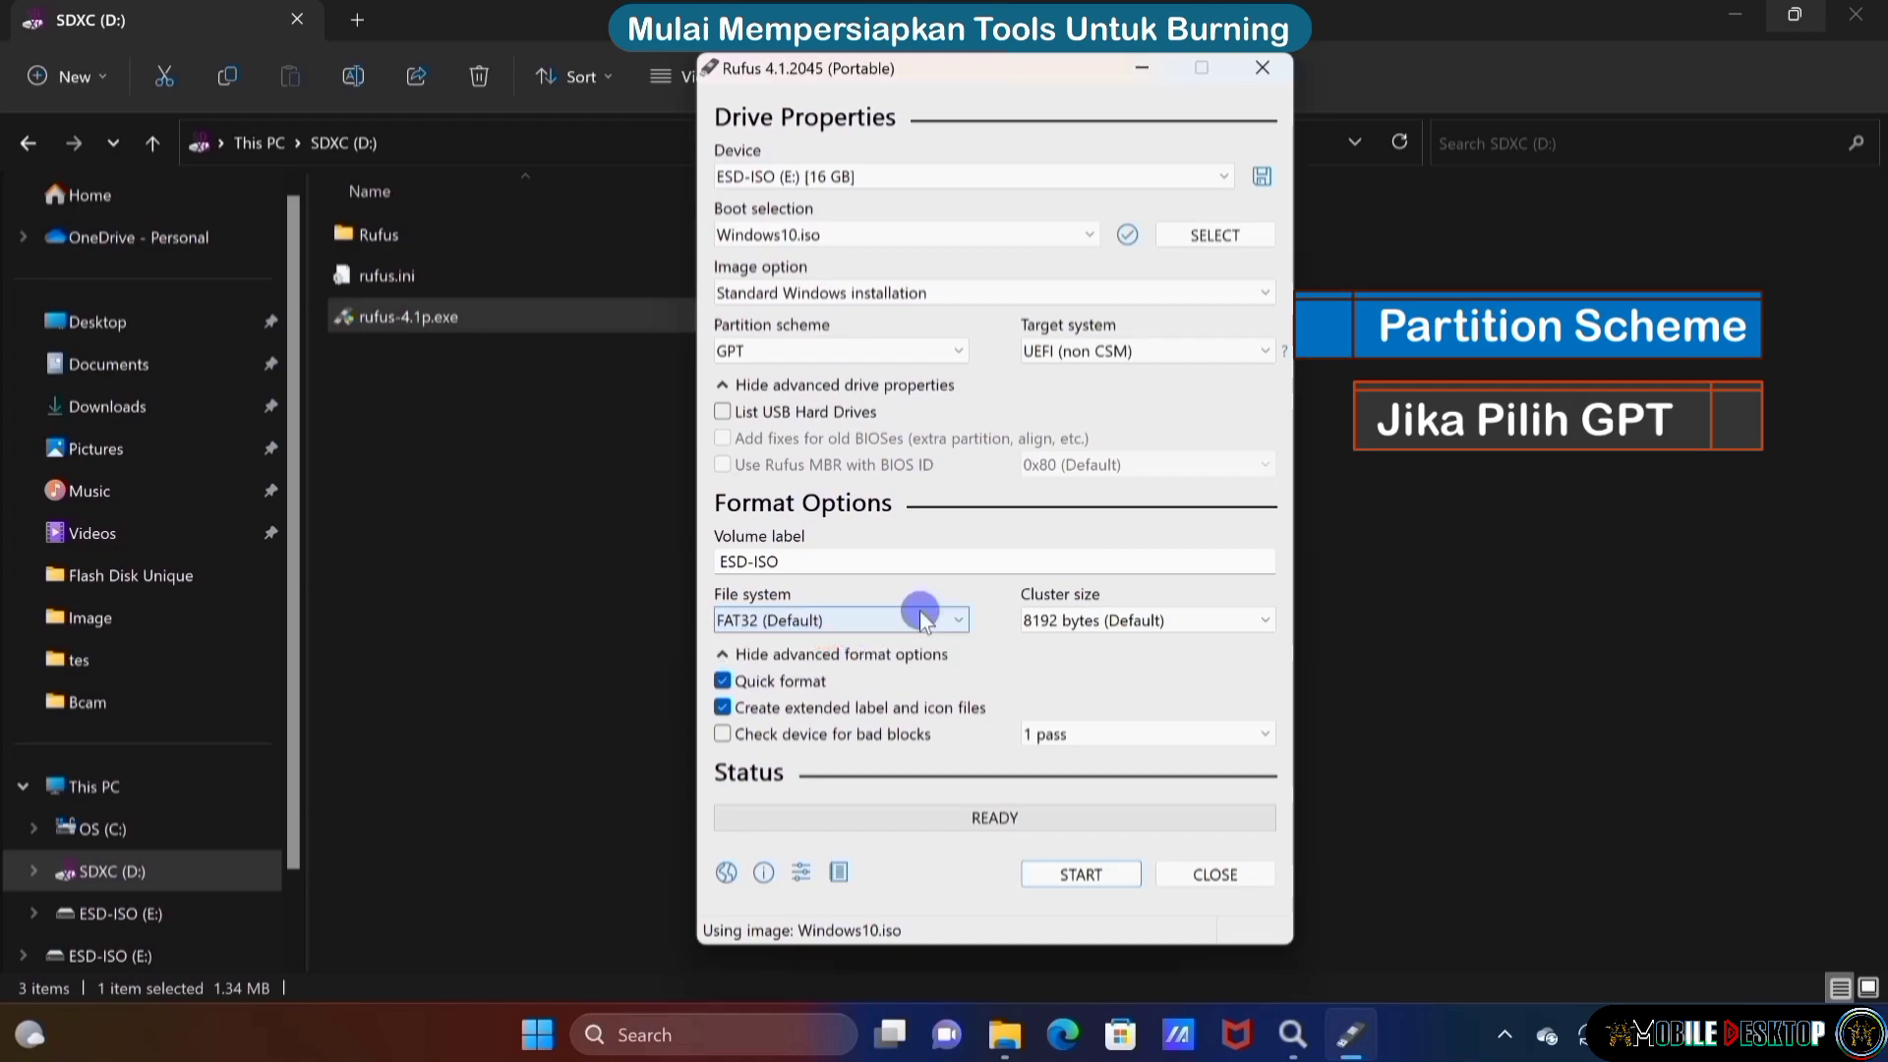
pyautogui.click(1082, 620)
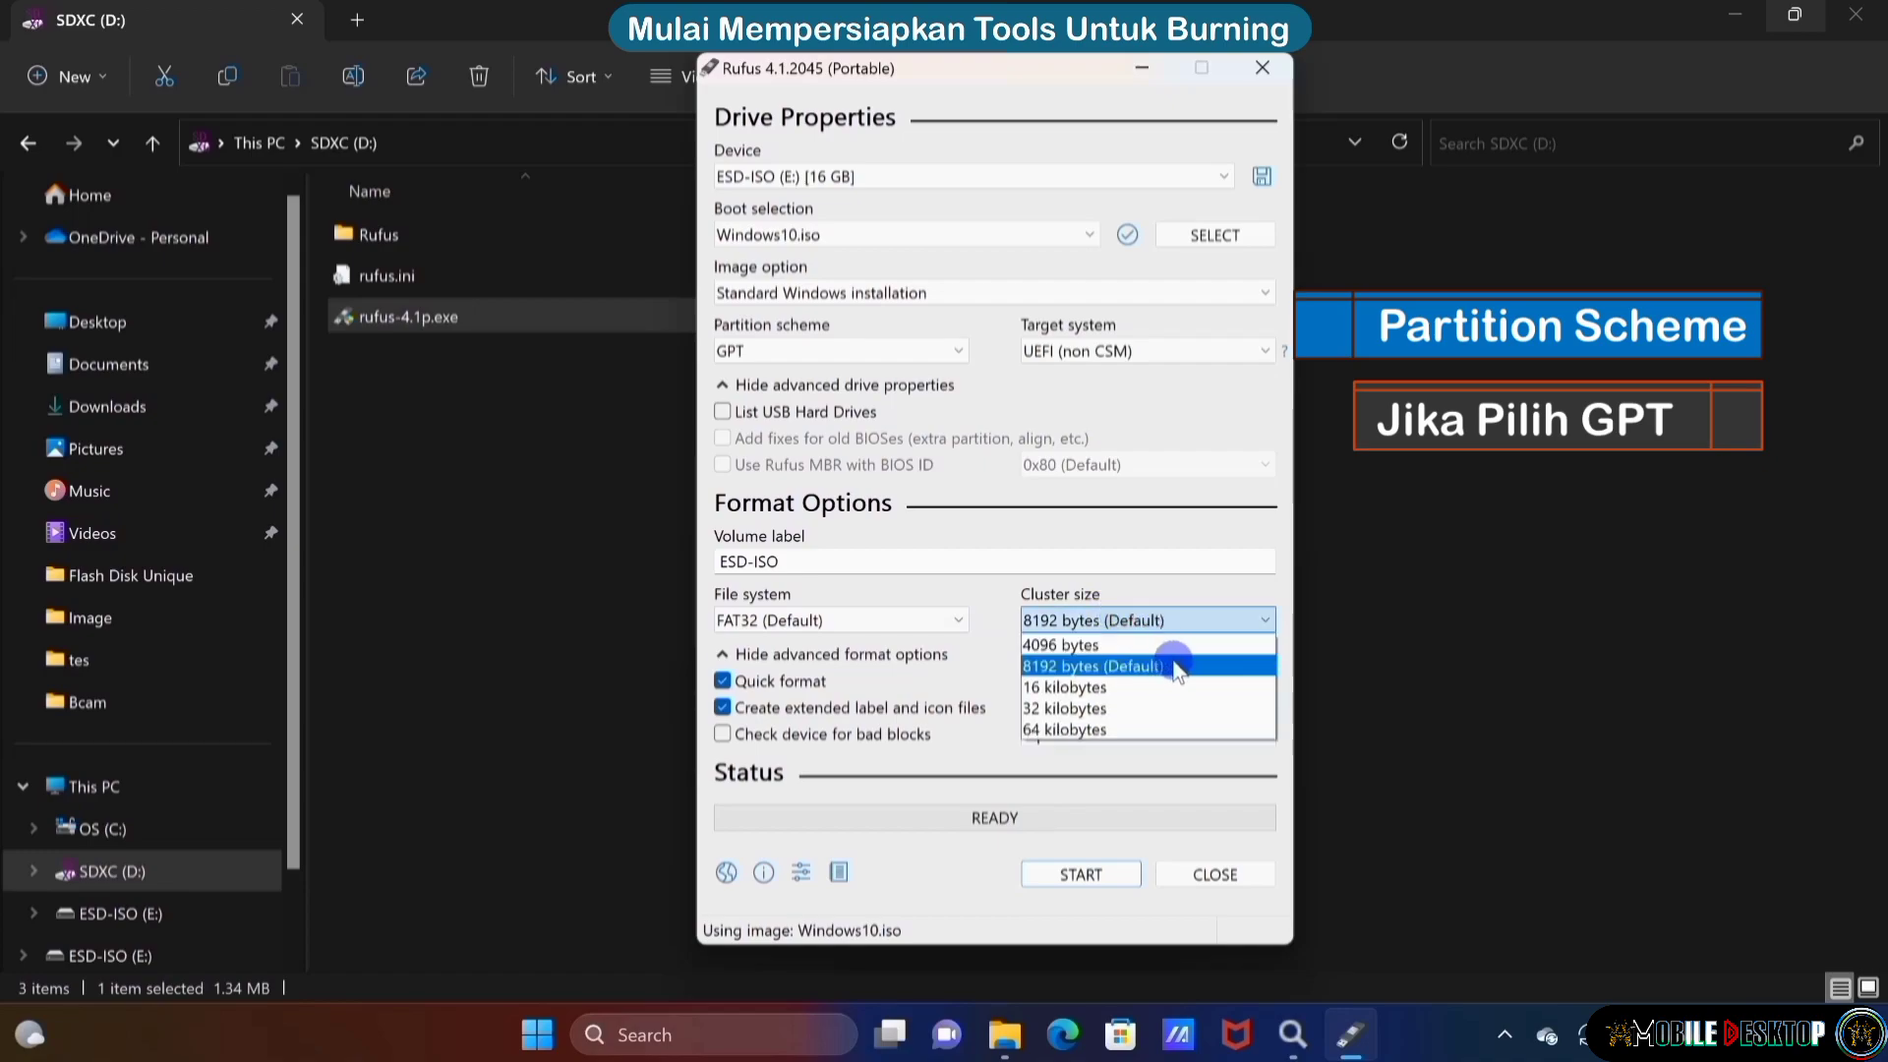
pyautogui.click(1159, 668)
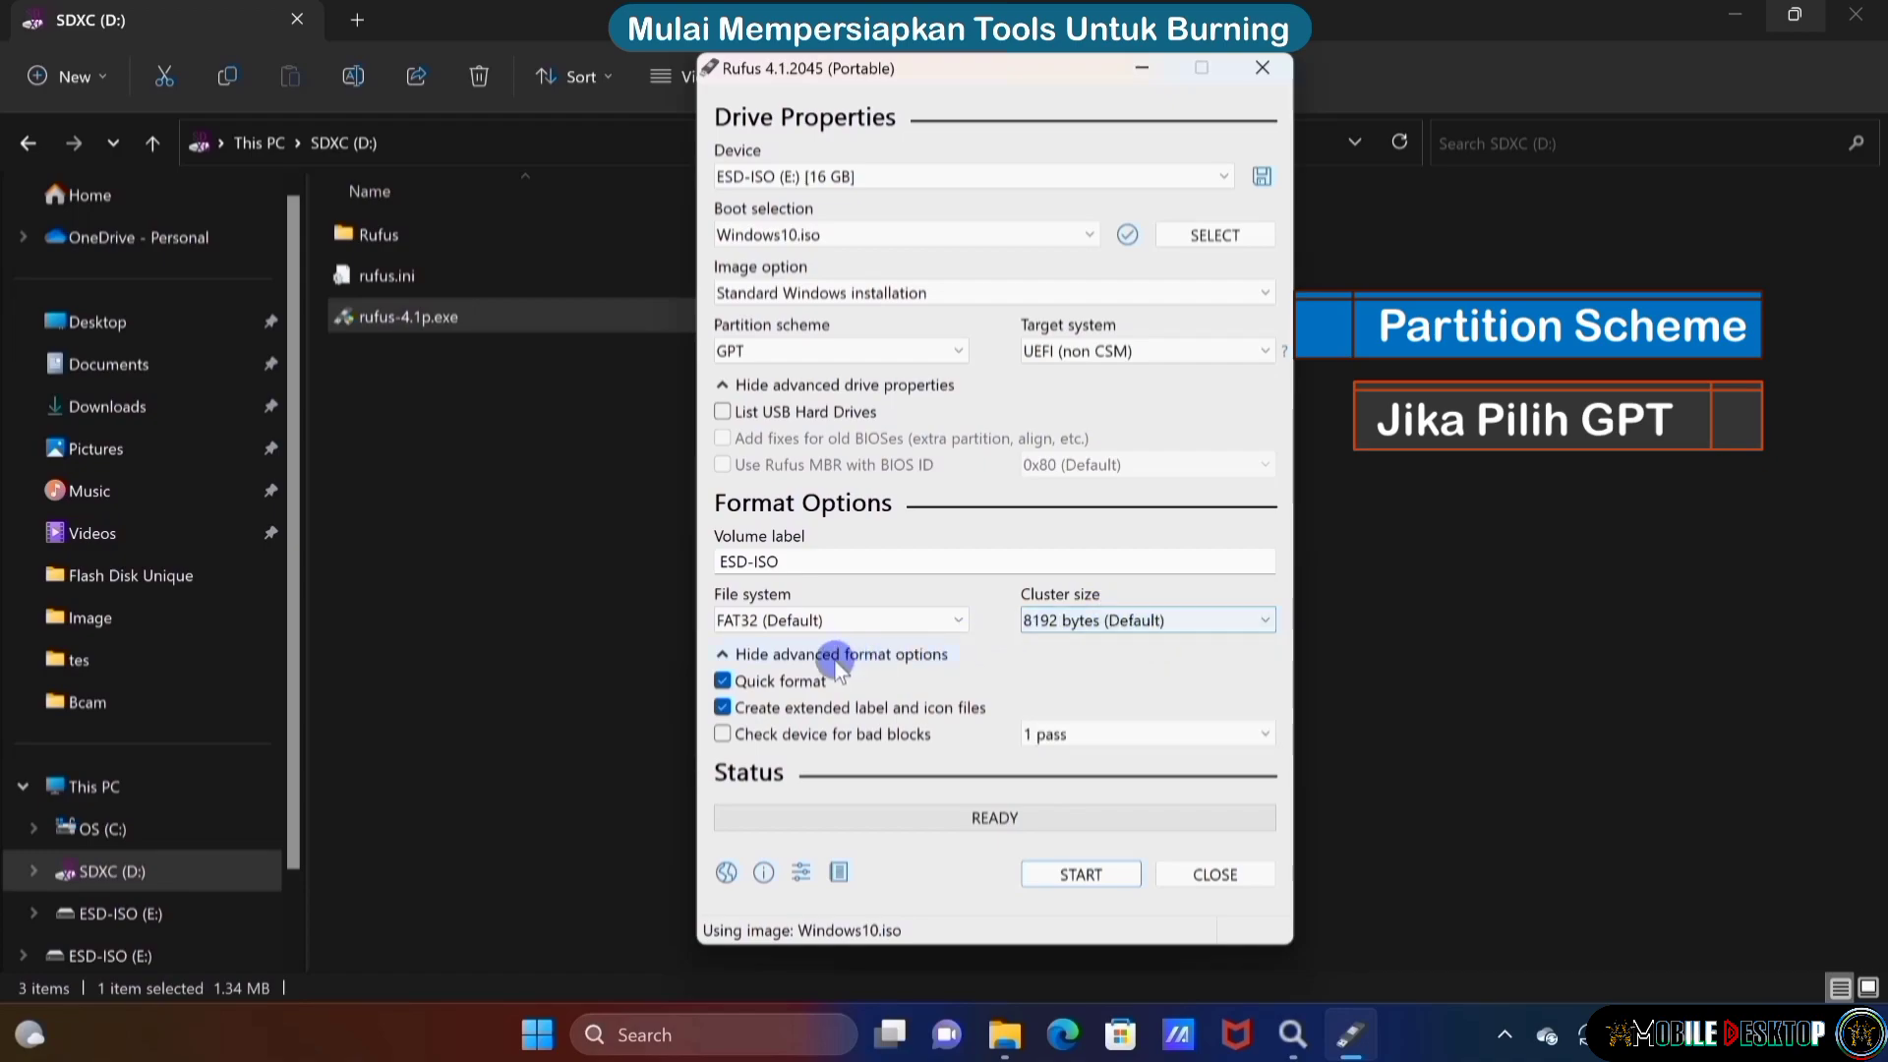
pyautogui.click(1092, 734)
pyautogui.click(1091, 733)
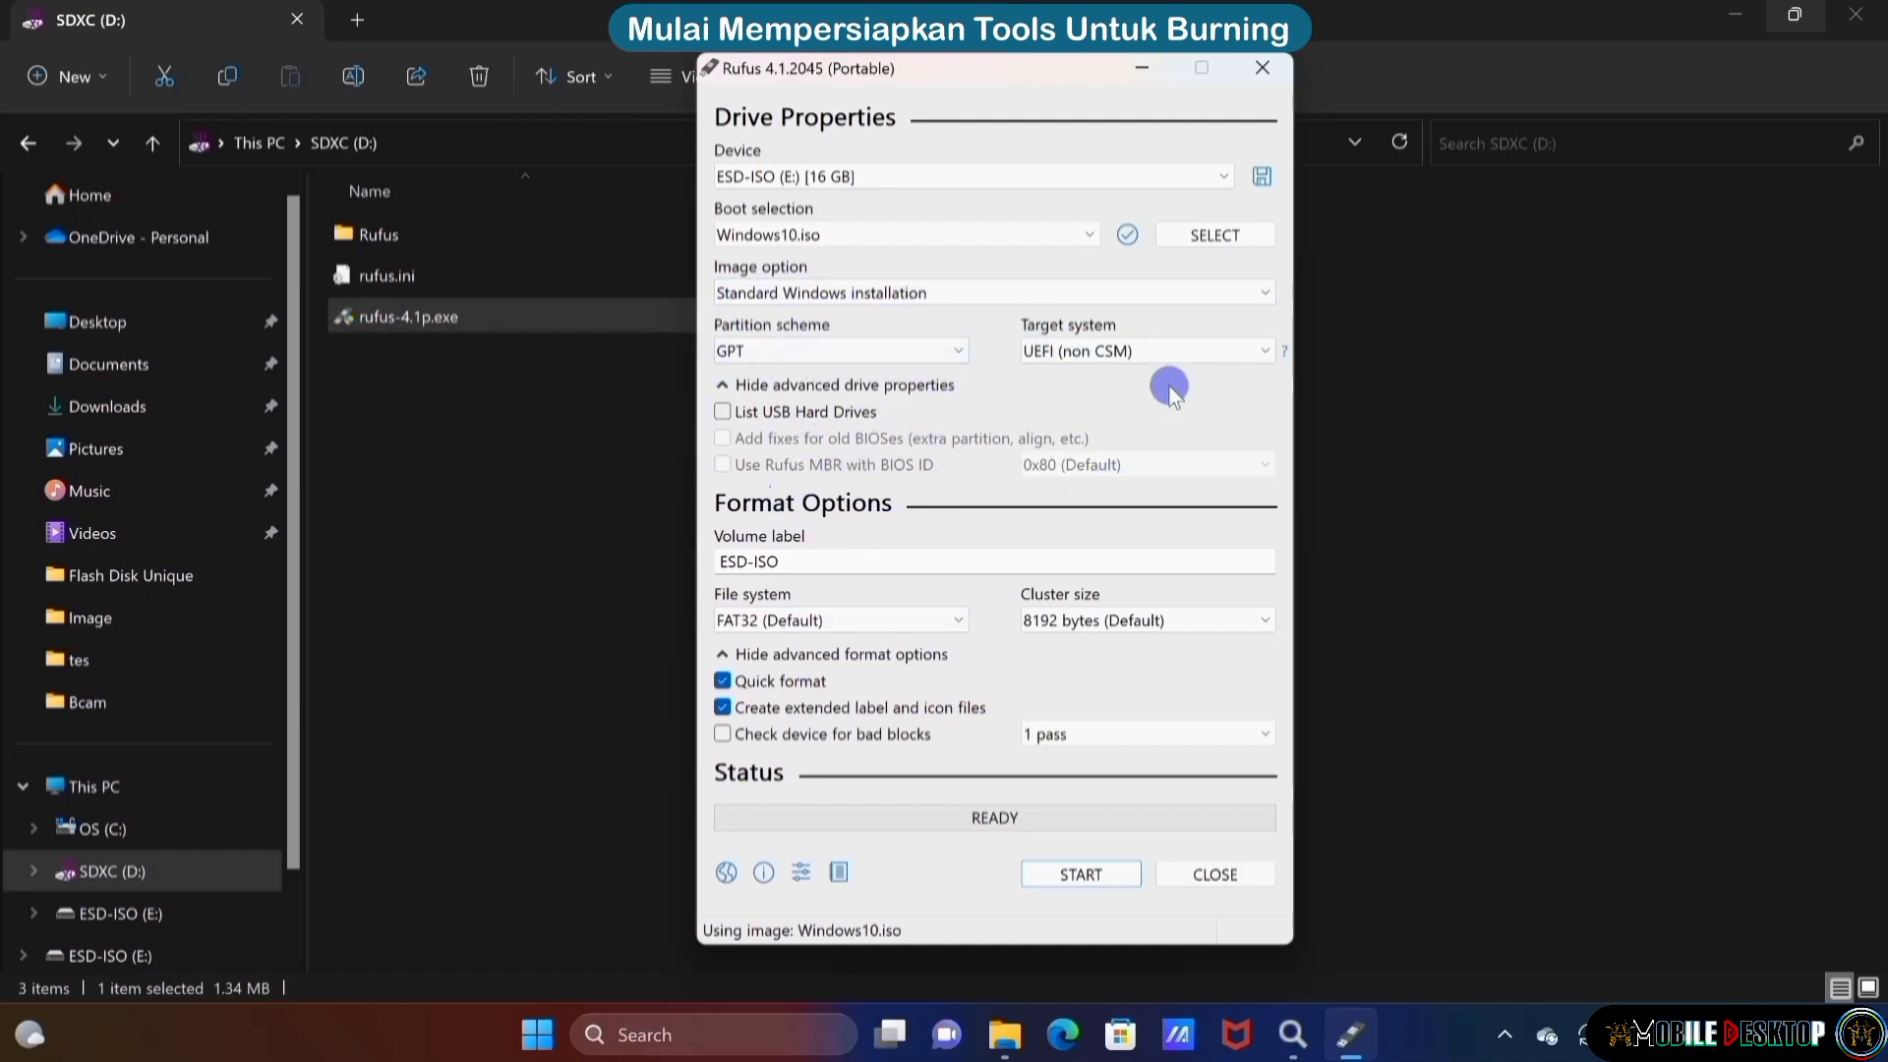
# Open the Rufus log to examine the device and image details, and close it
pyautogui.moveTo(1060, 408)
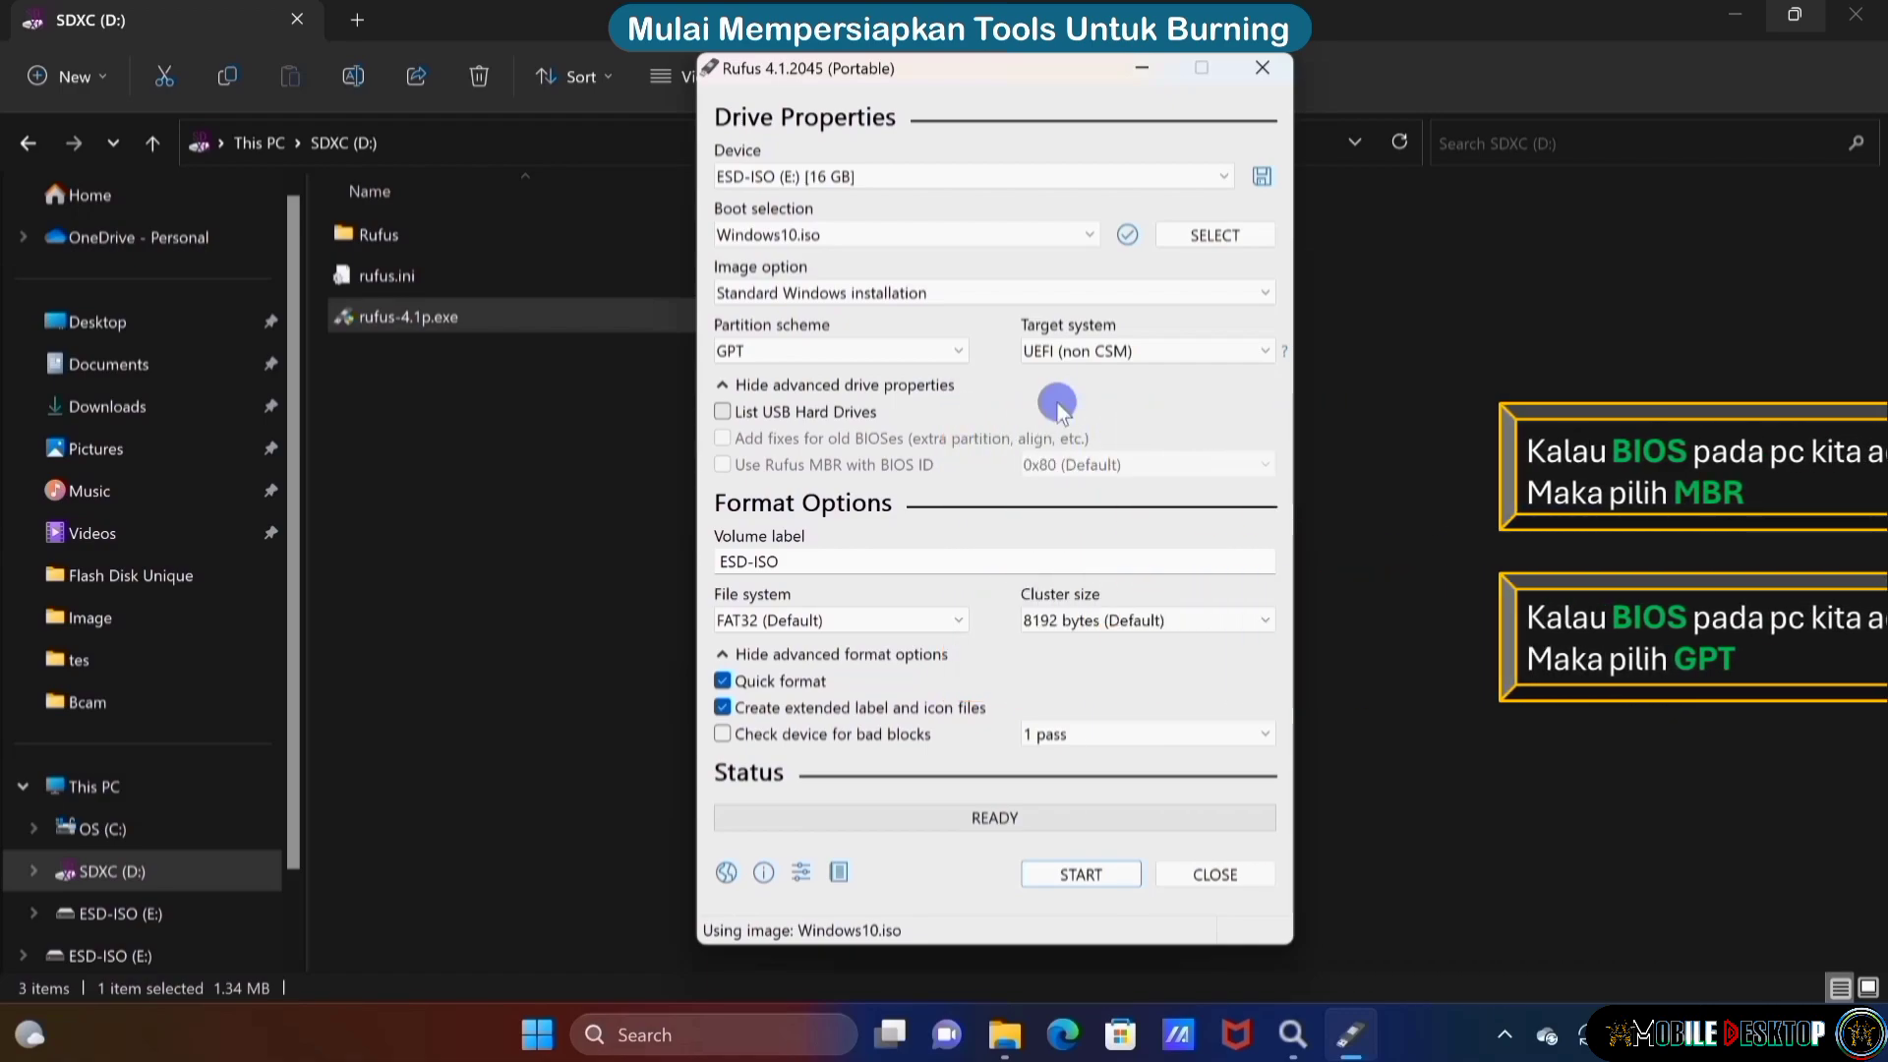
pyautogui.click(840, 872)
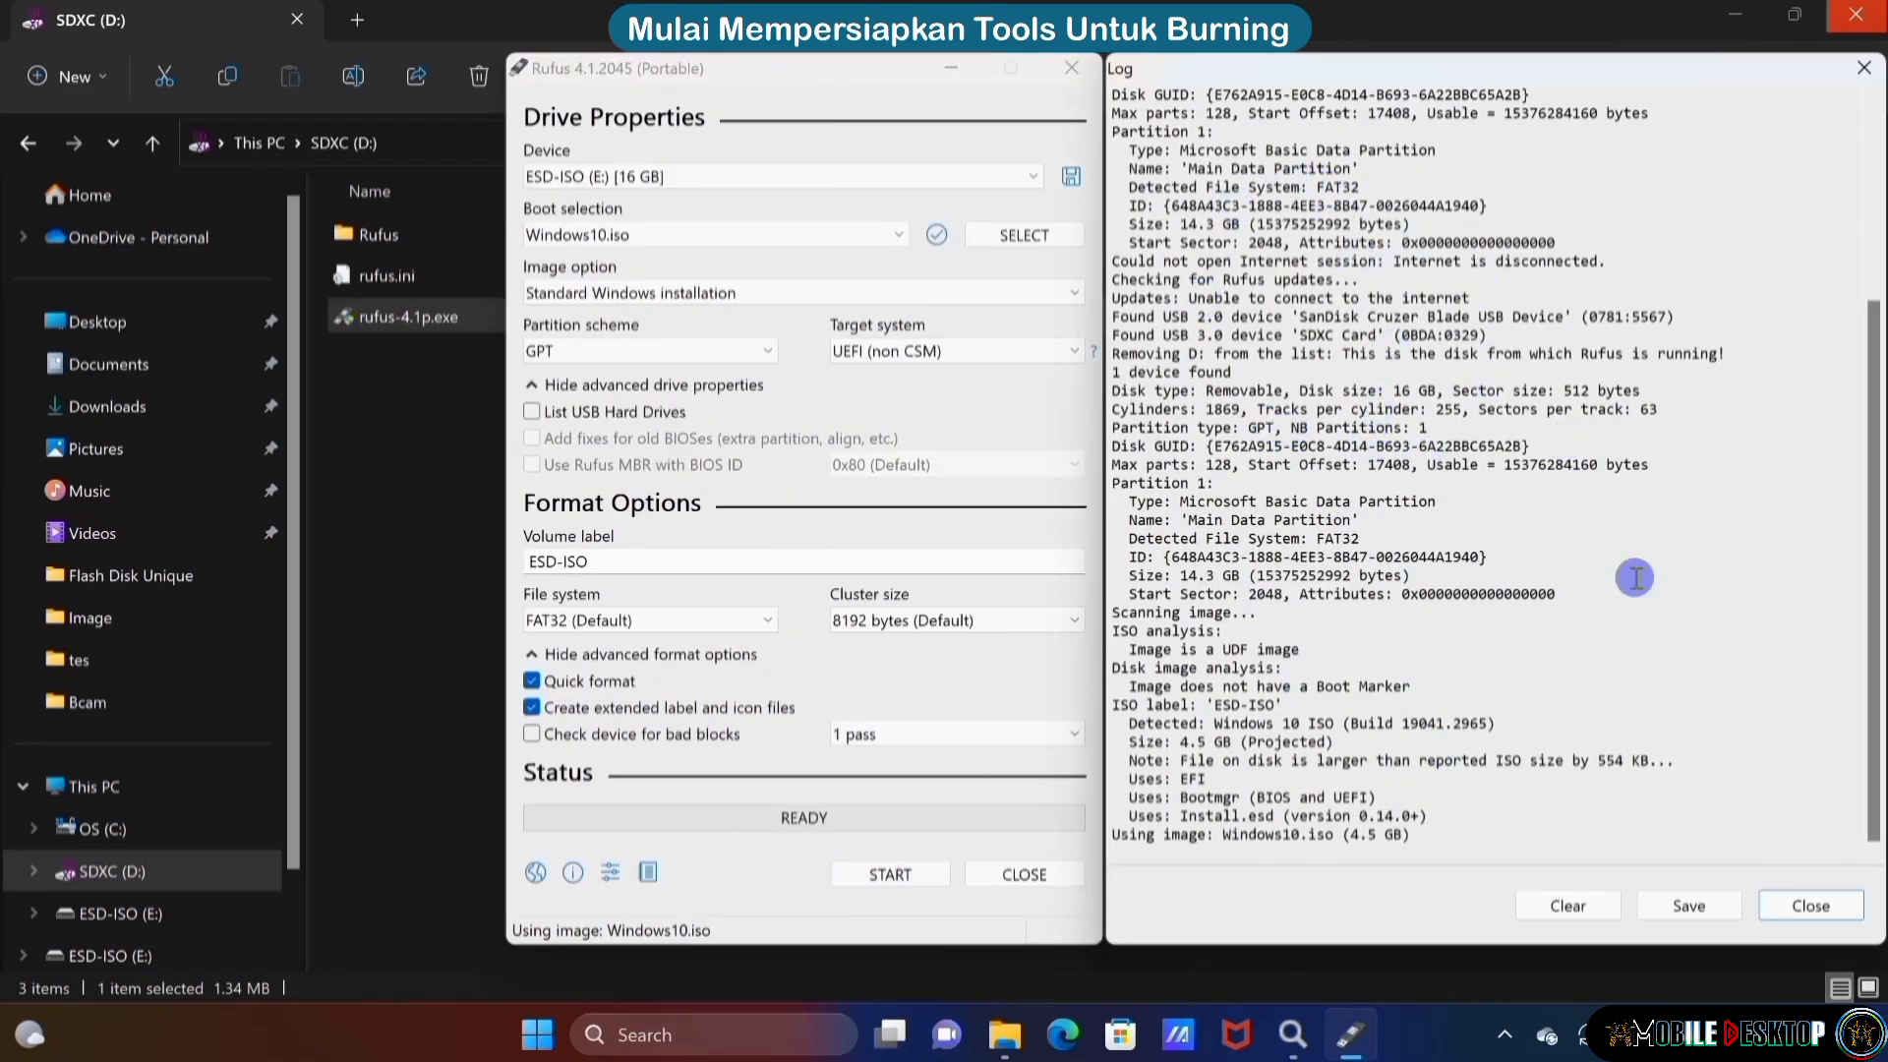
pyautogui.click(1802, 913)
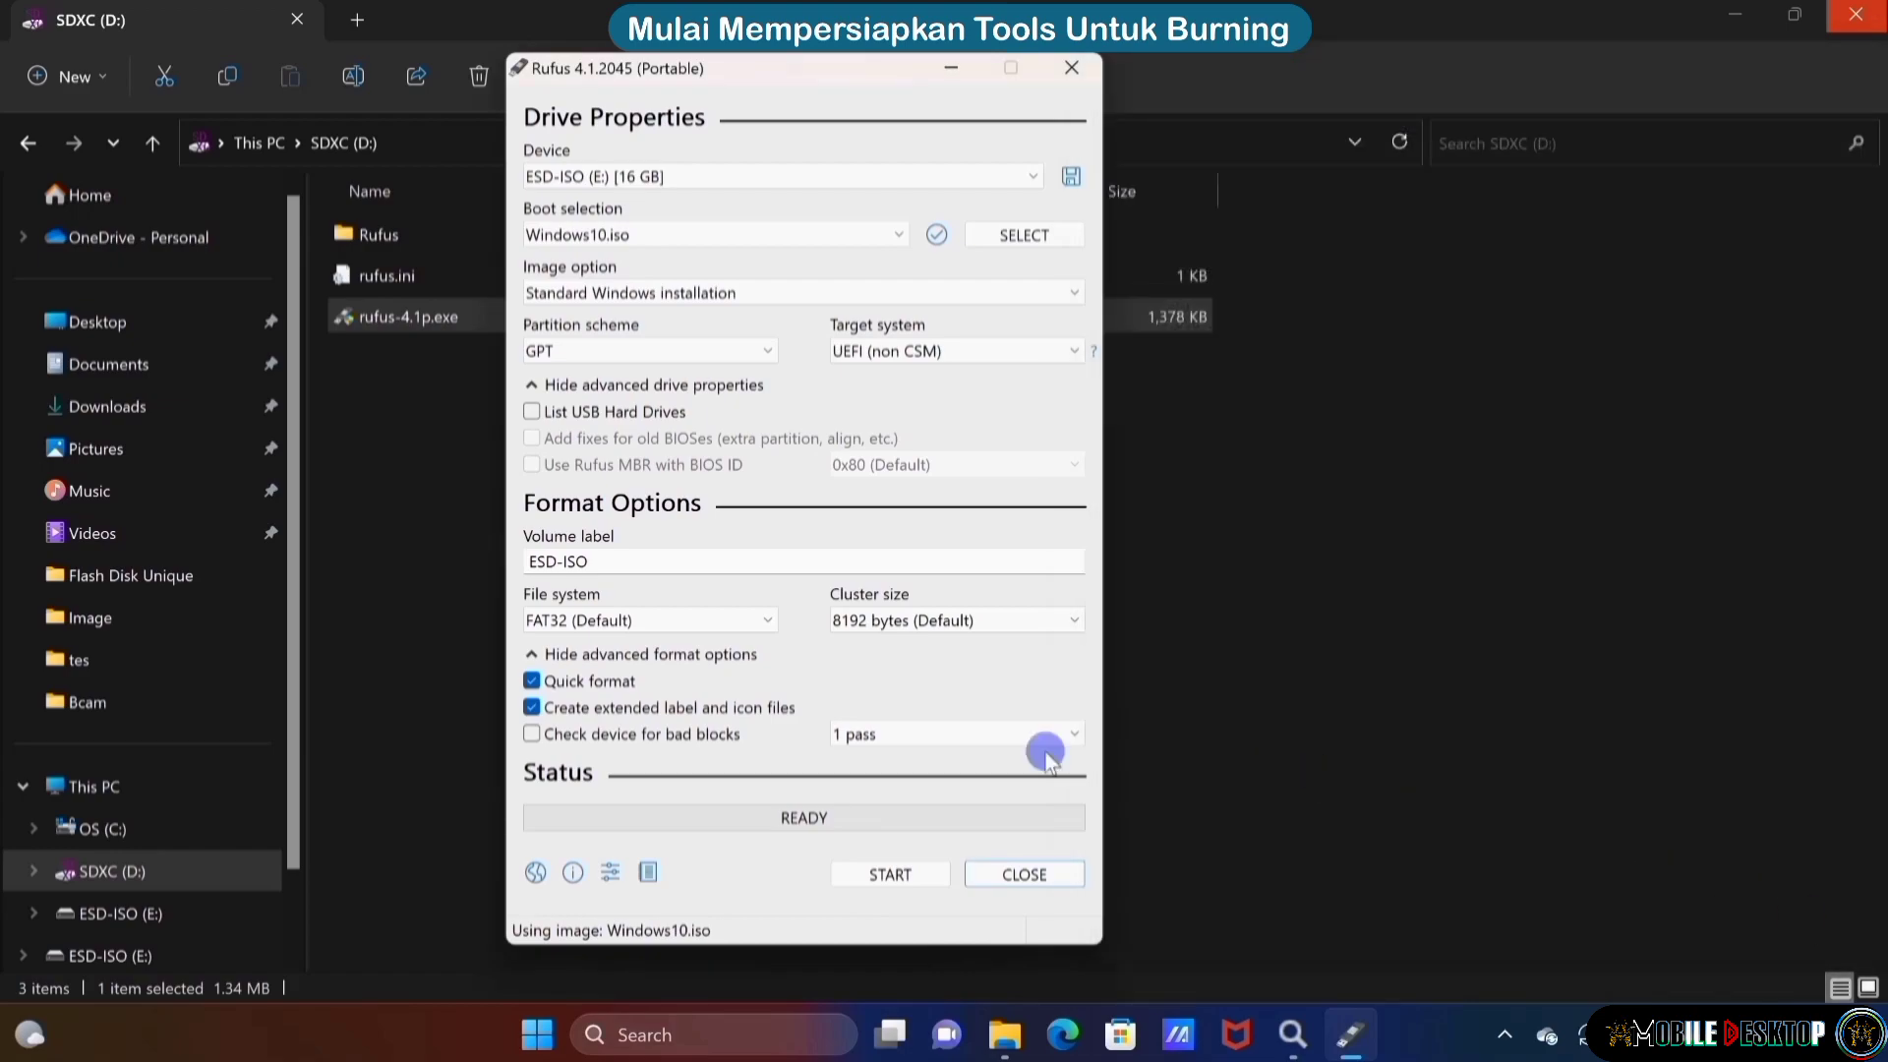
# Review the Rufus update policy settings and the program's About information, closing each without changes
pyautogui.click(608, 878)
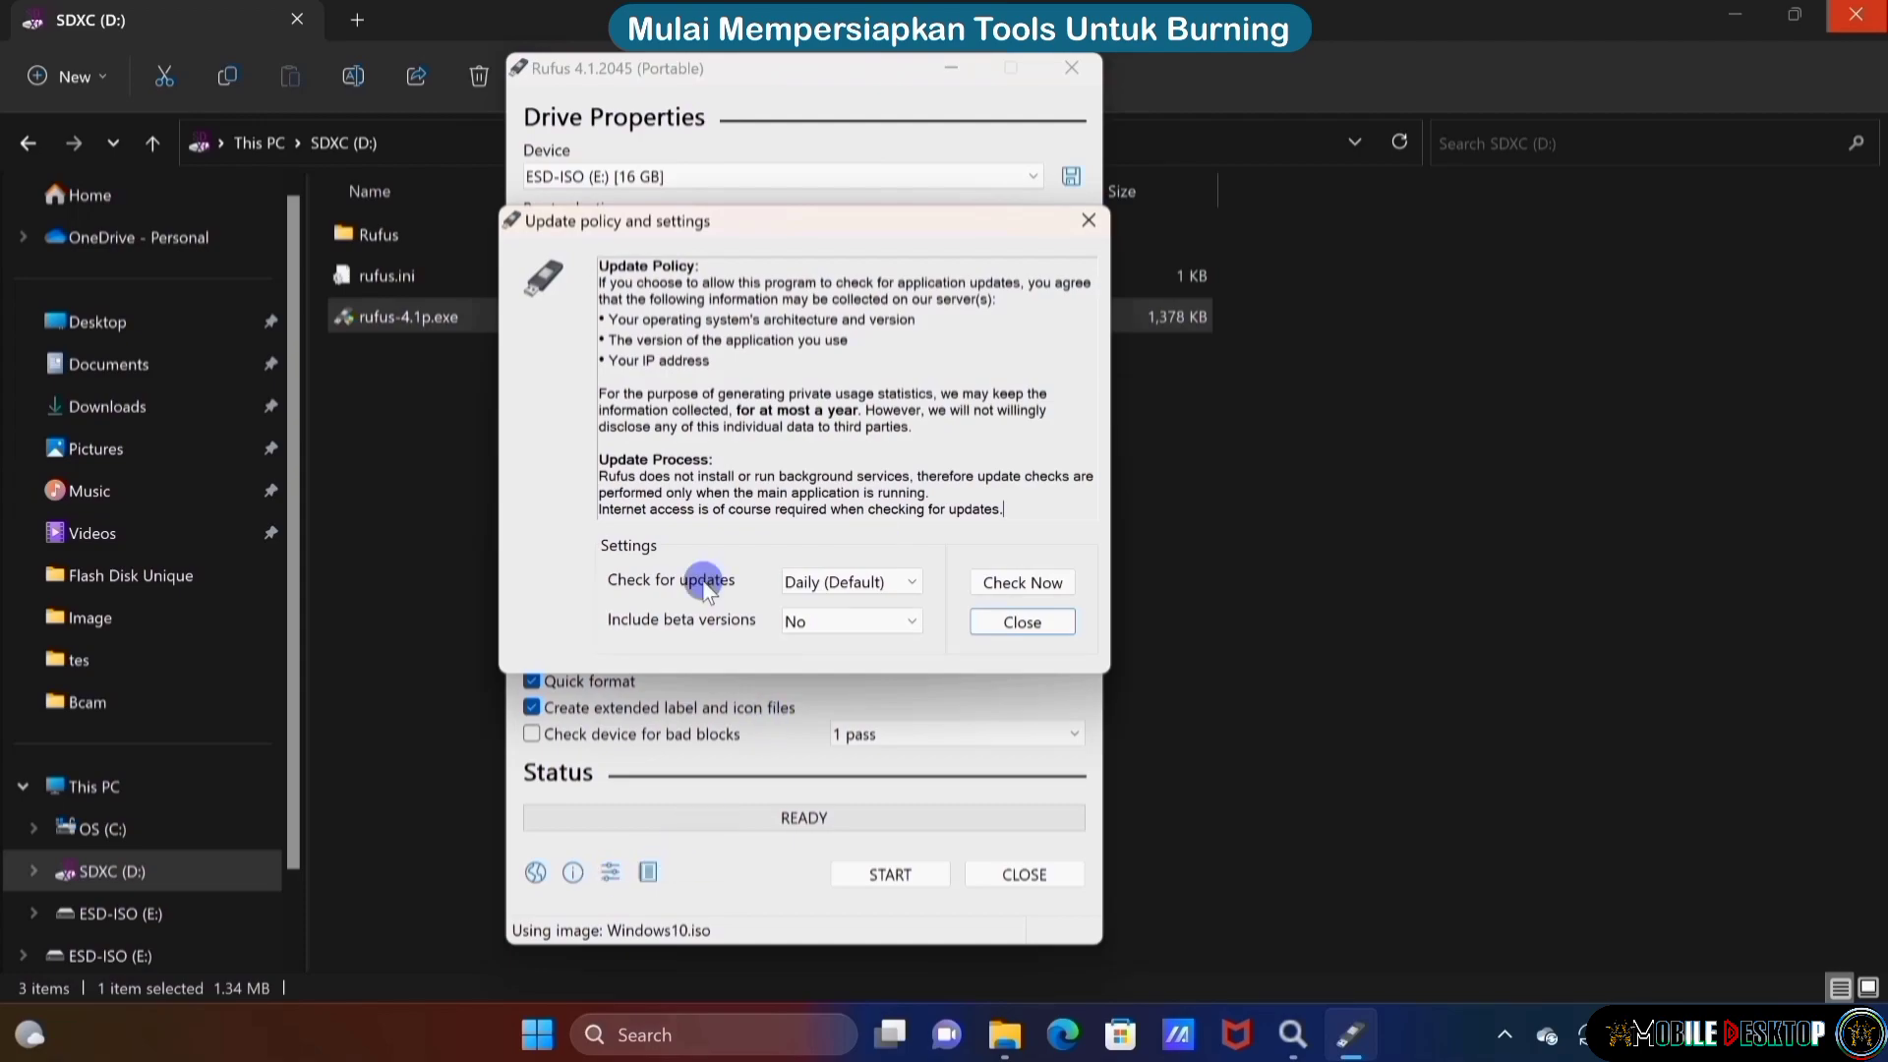
pyautogui.click(1023, 621)
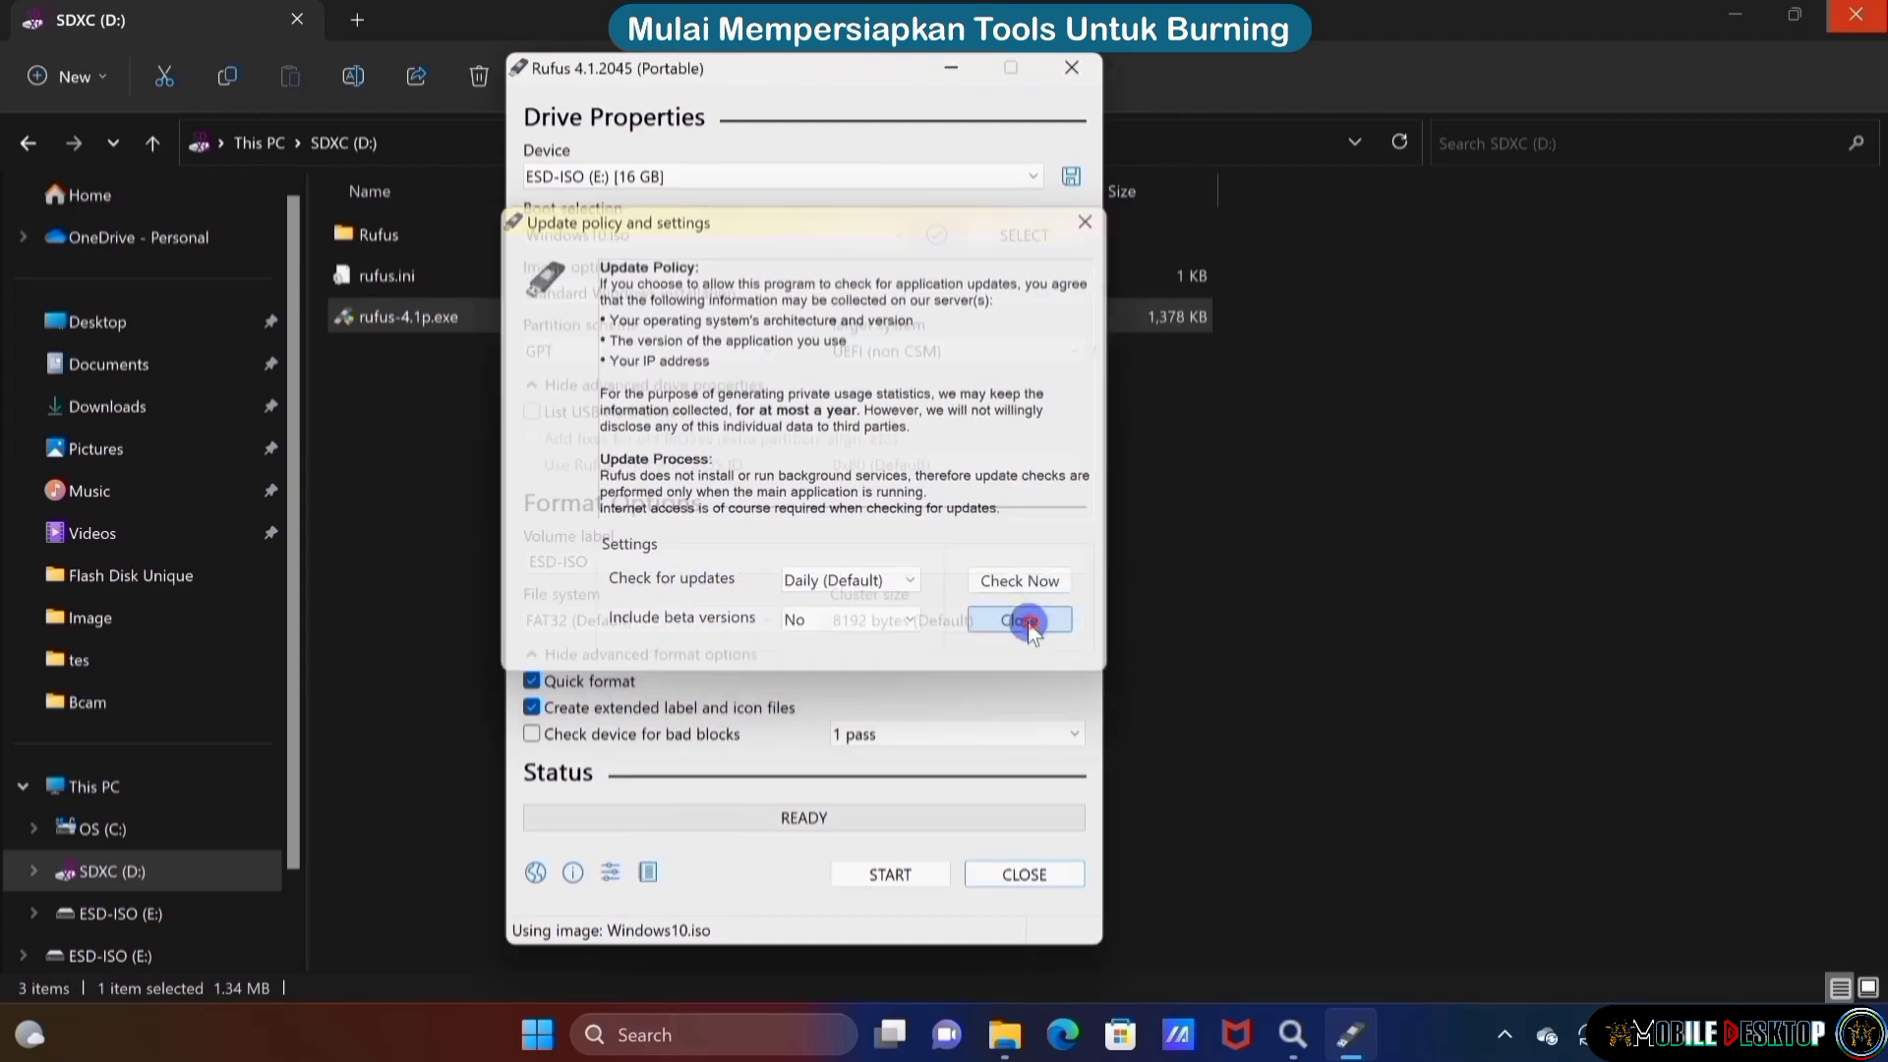
pyautogui.click(573, 873)
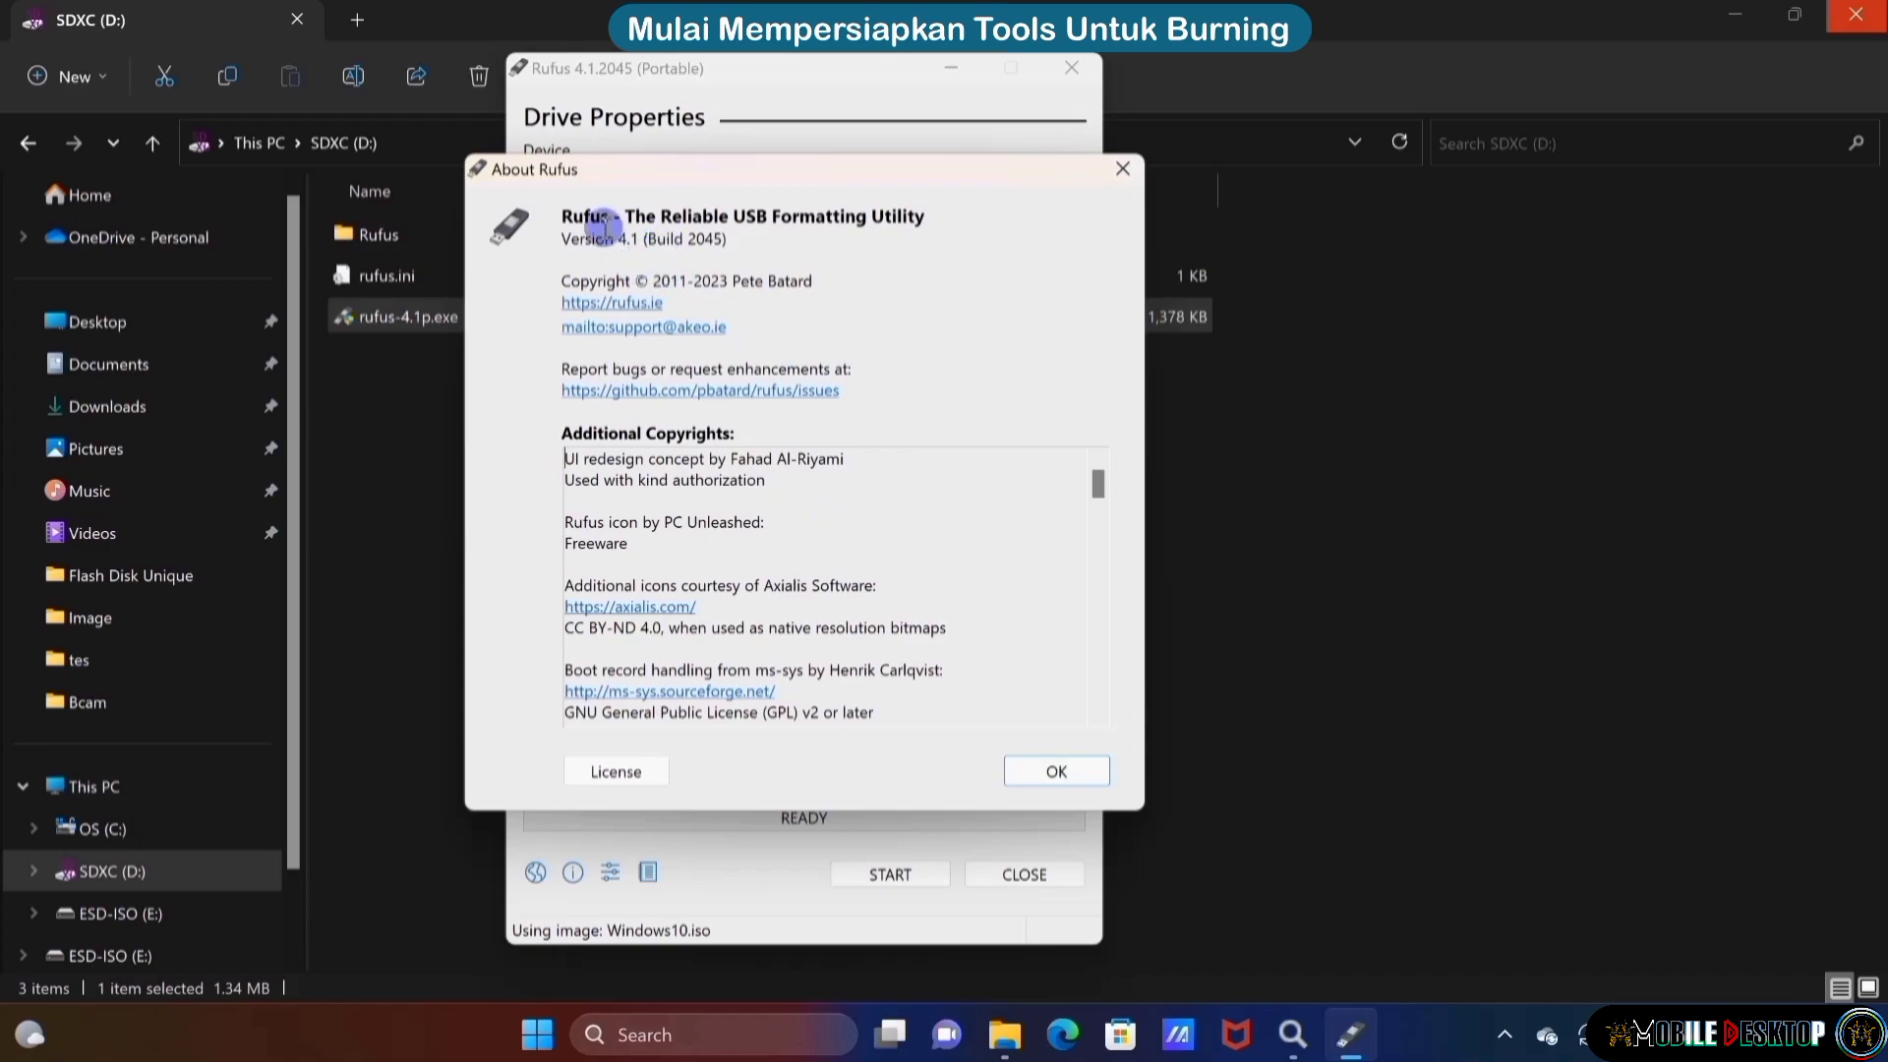
pyautogui.scroll(-10, 919, 584)
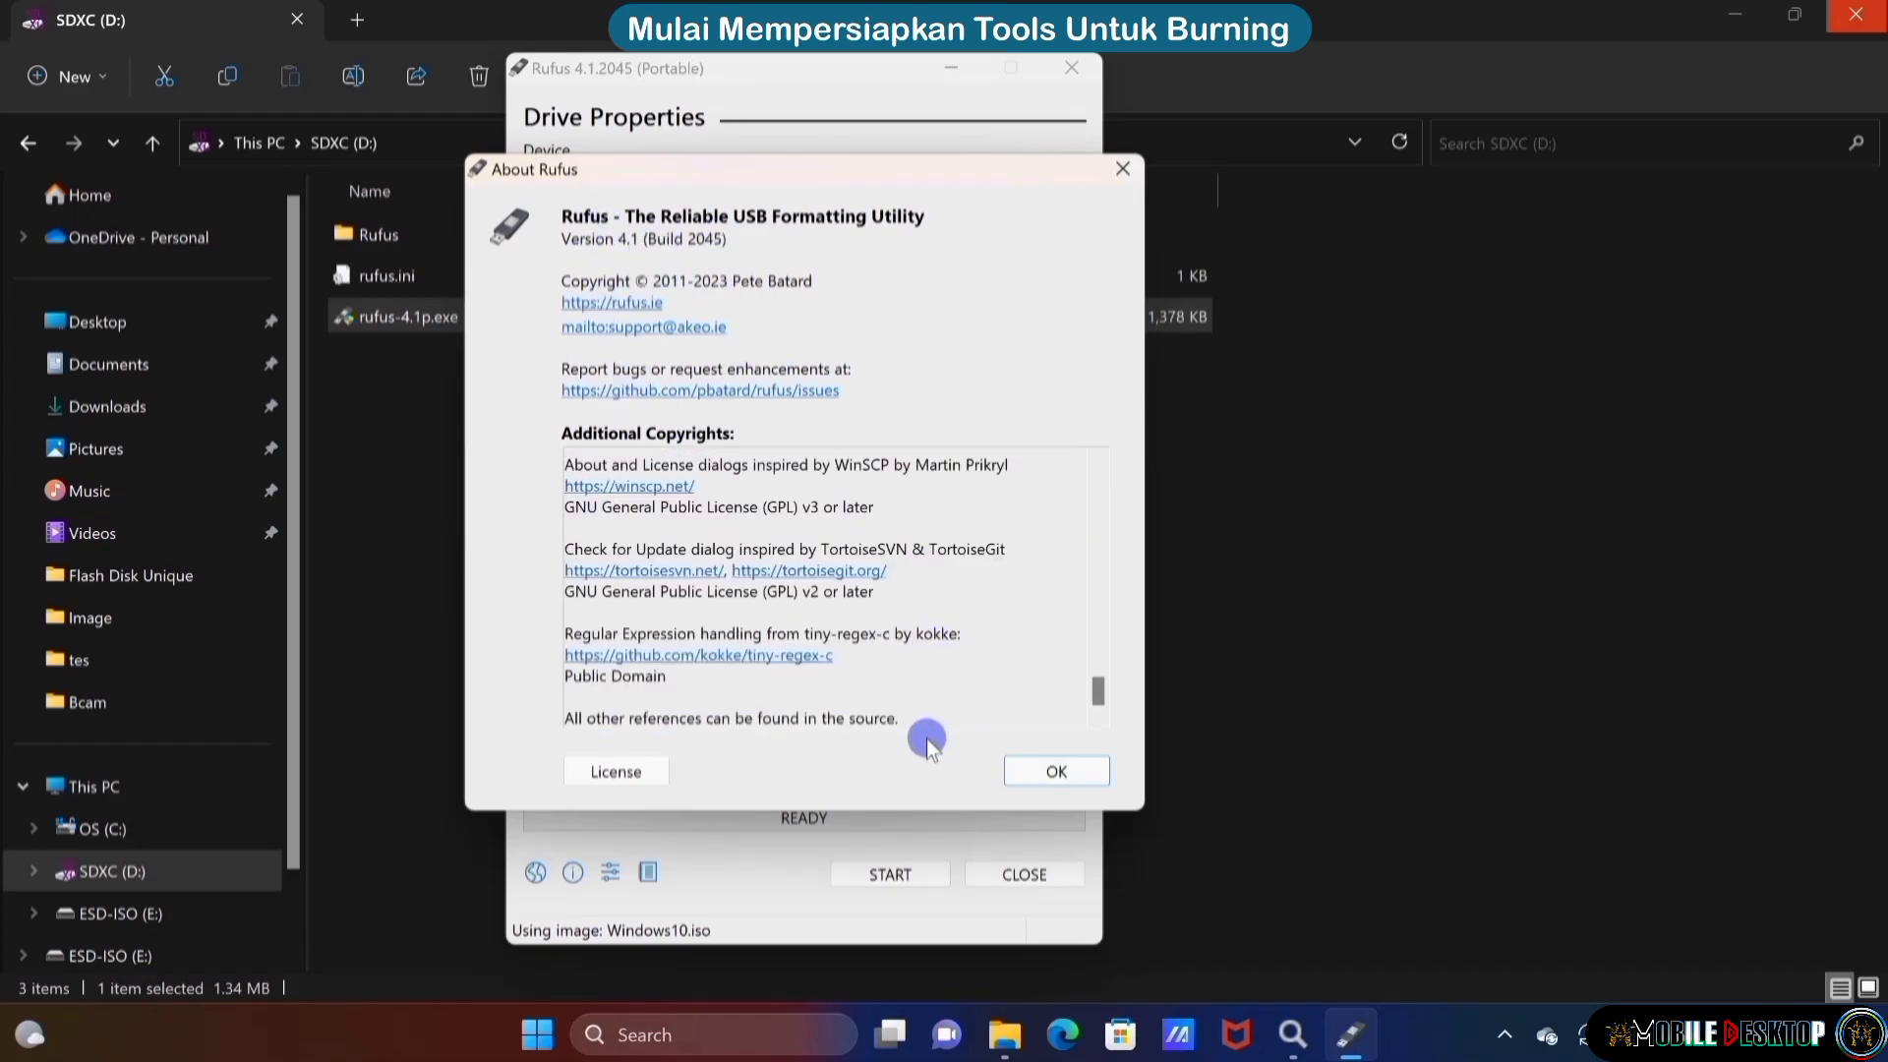
pyautogui.click(1058, 772)
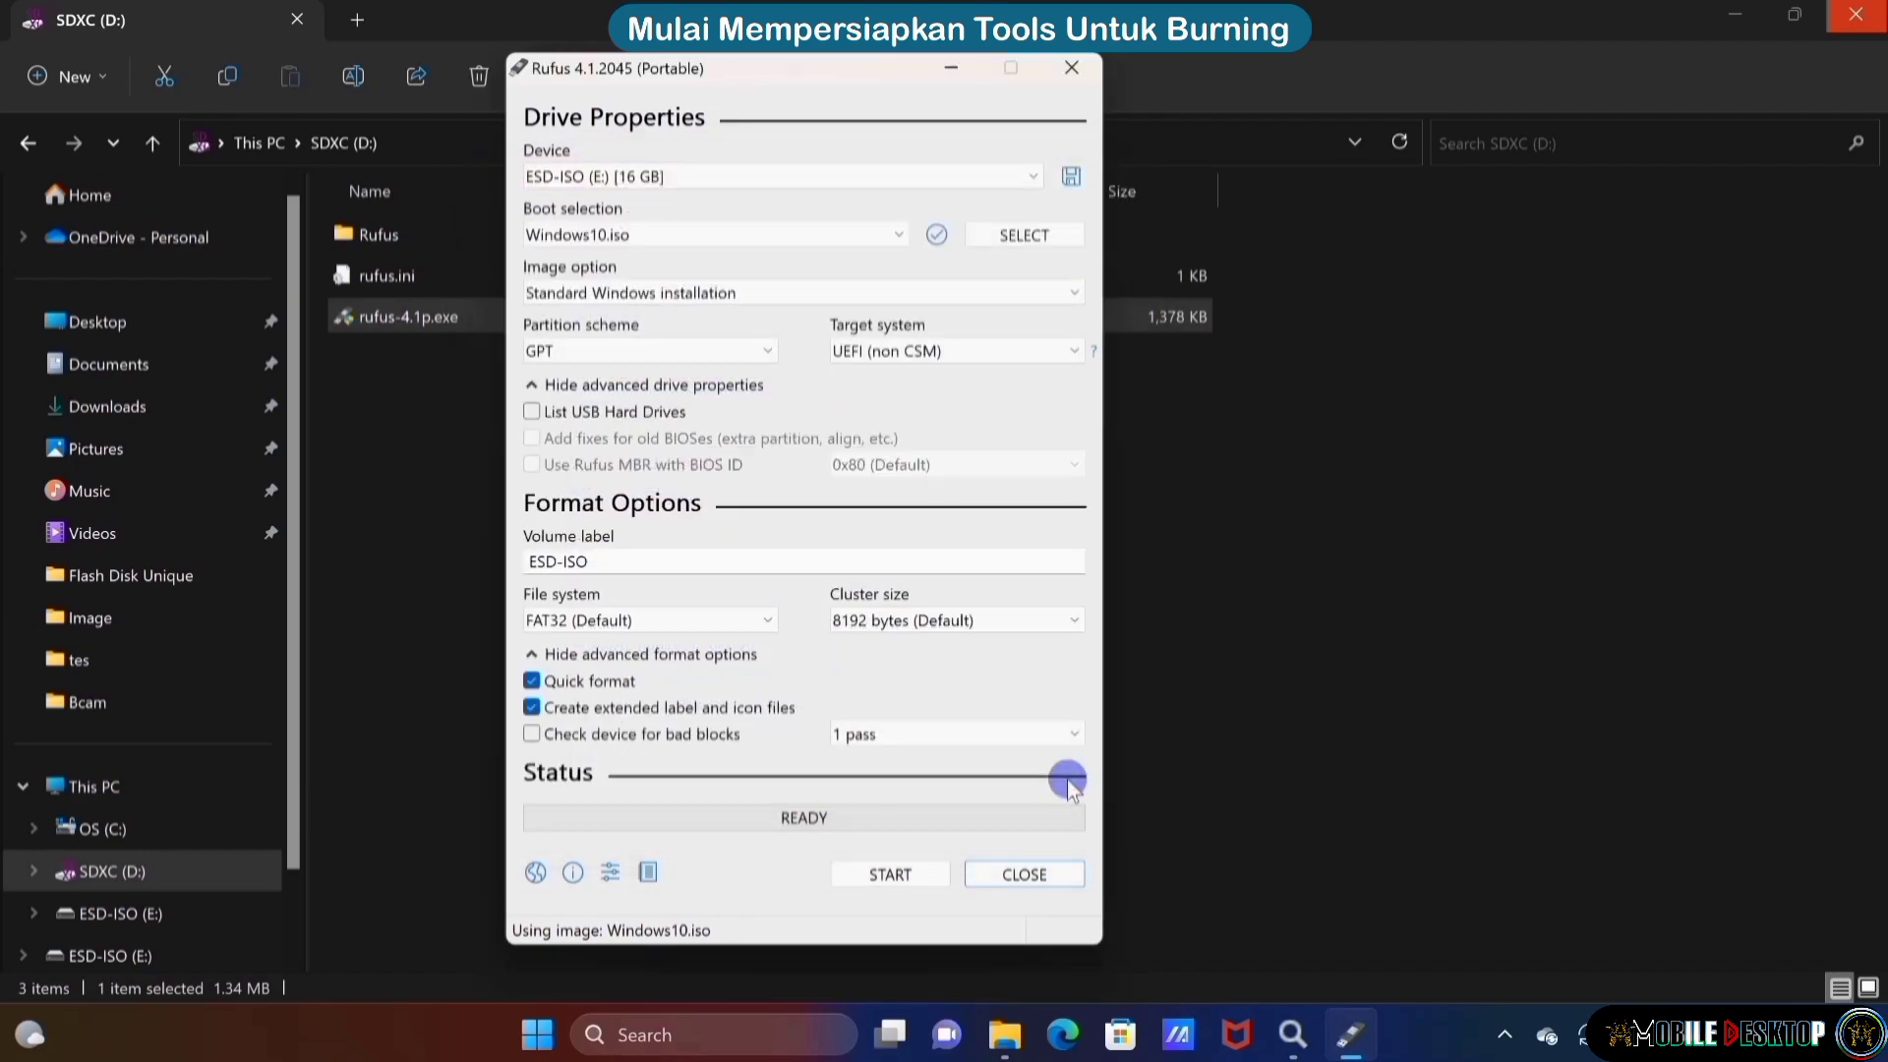
# Switch the Rufus interface language to Indonesian and back to English
pyautogui.click(536, 872)
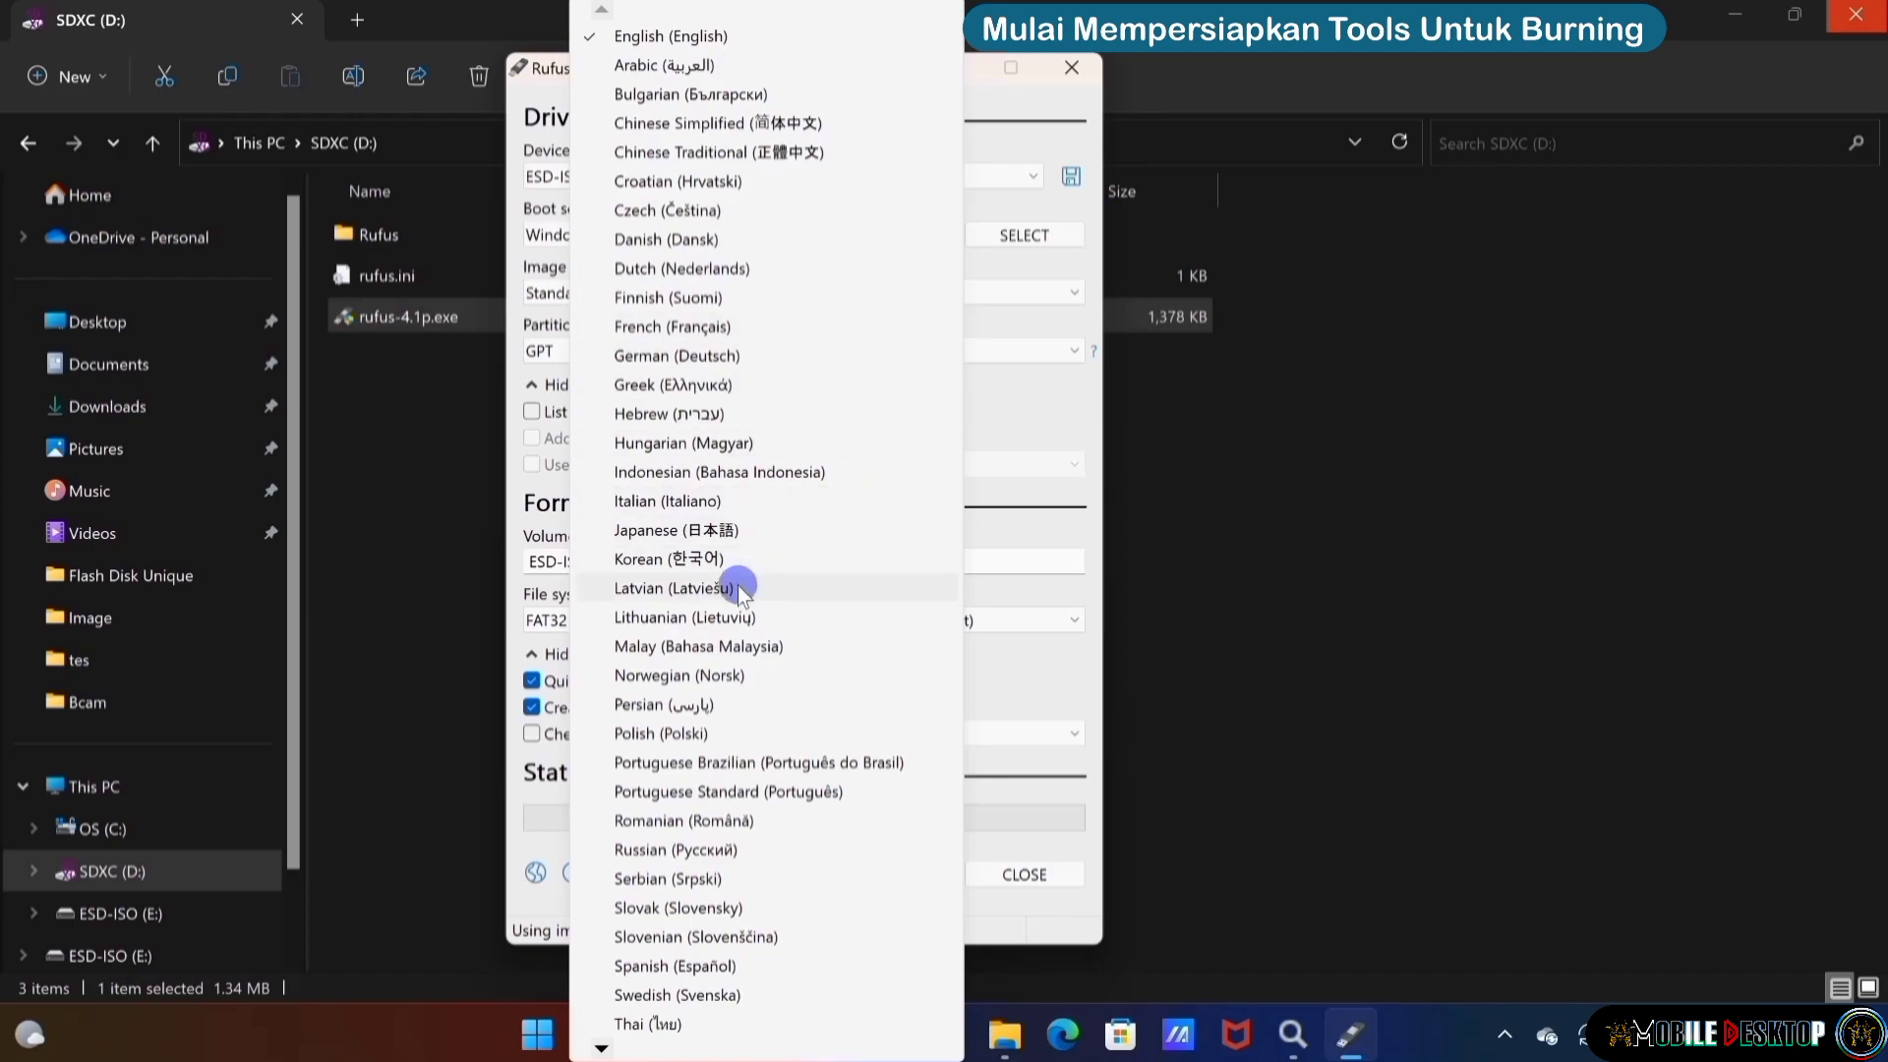
pyautogui.click(763, 474)
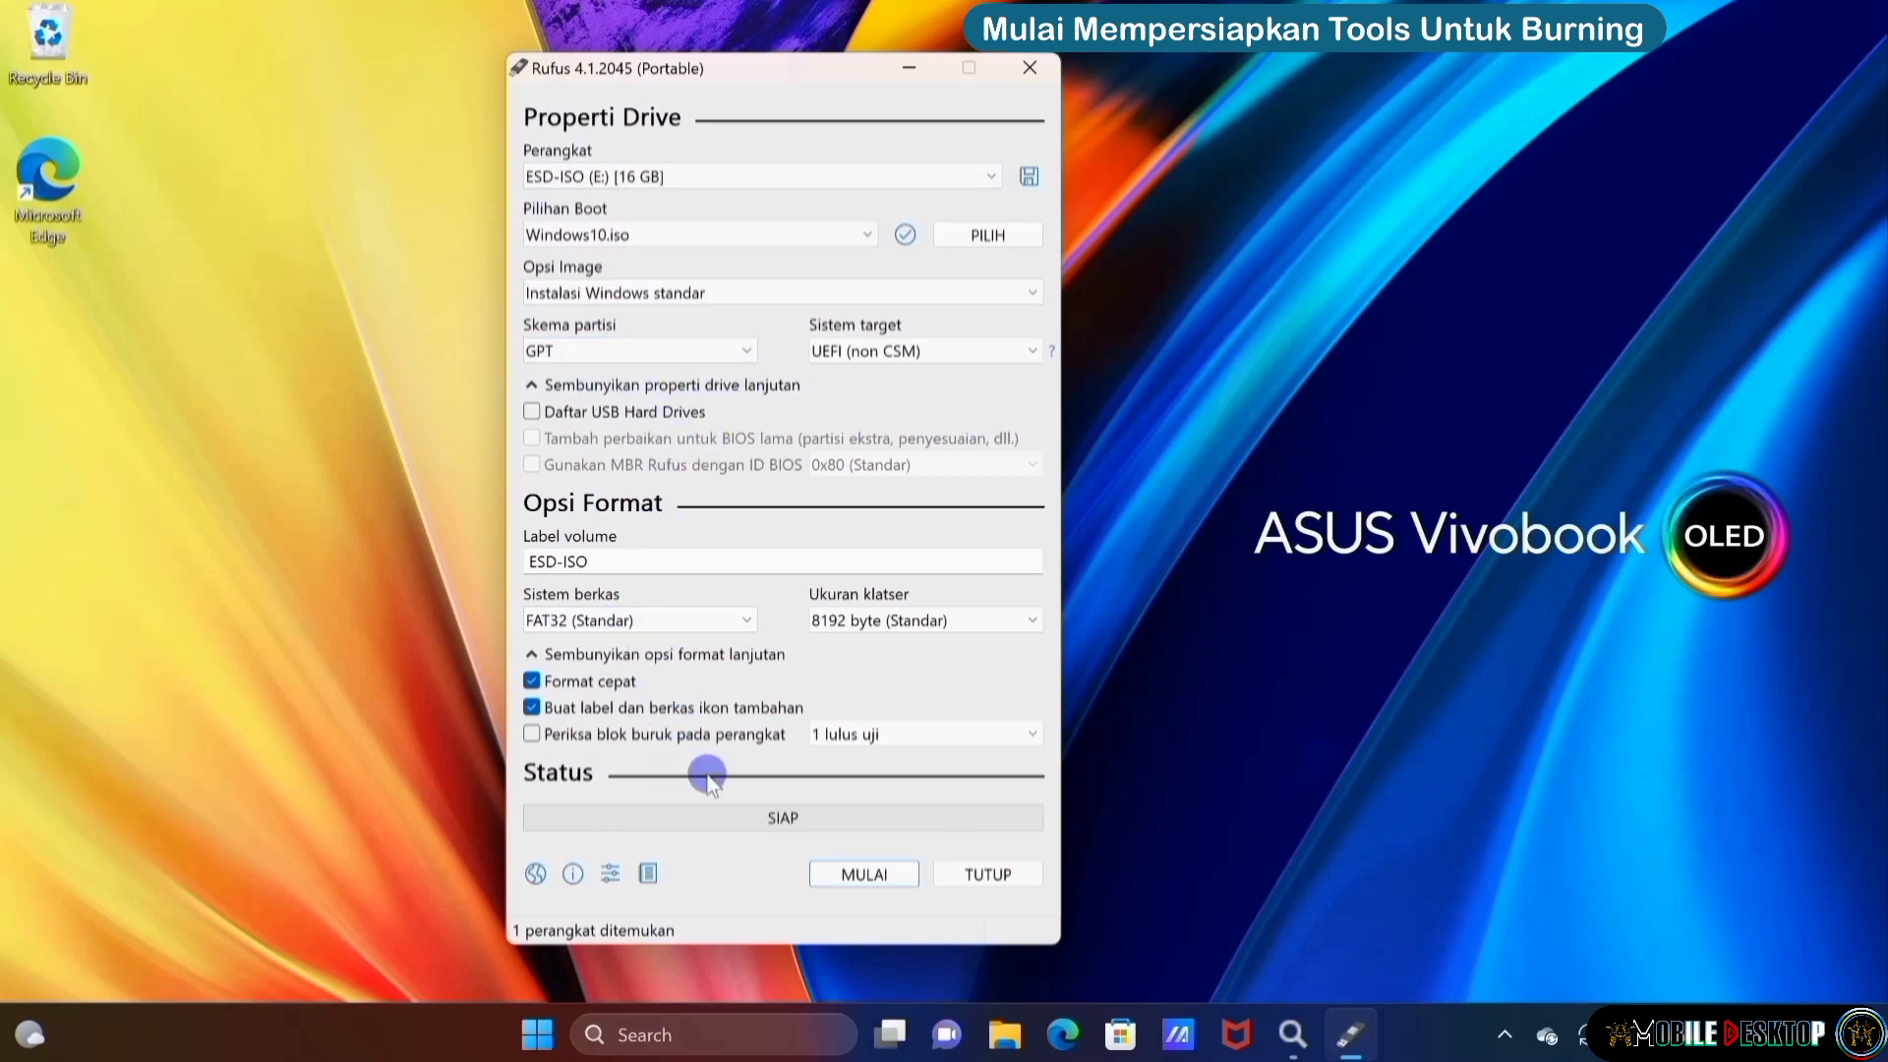
pyautogui.click(536, 873)
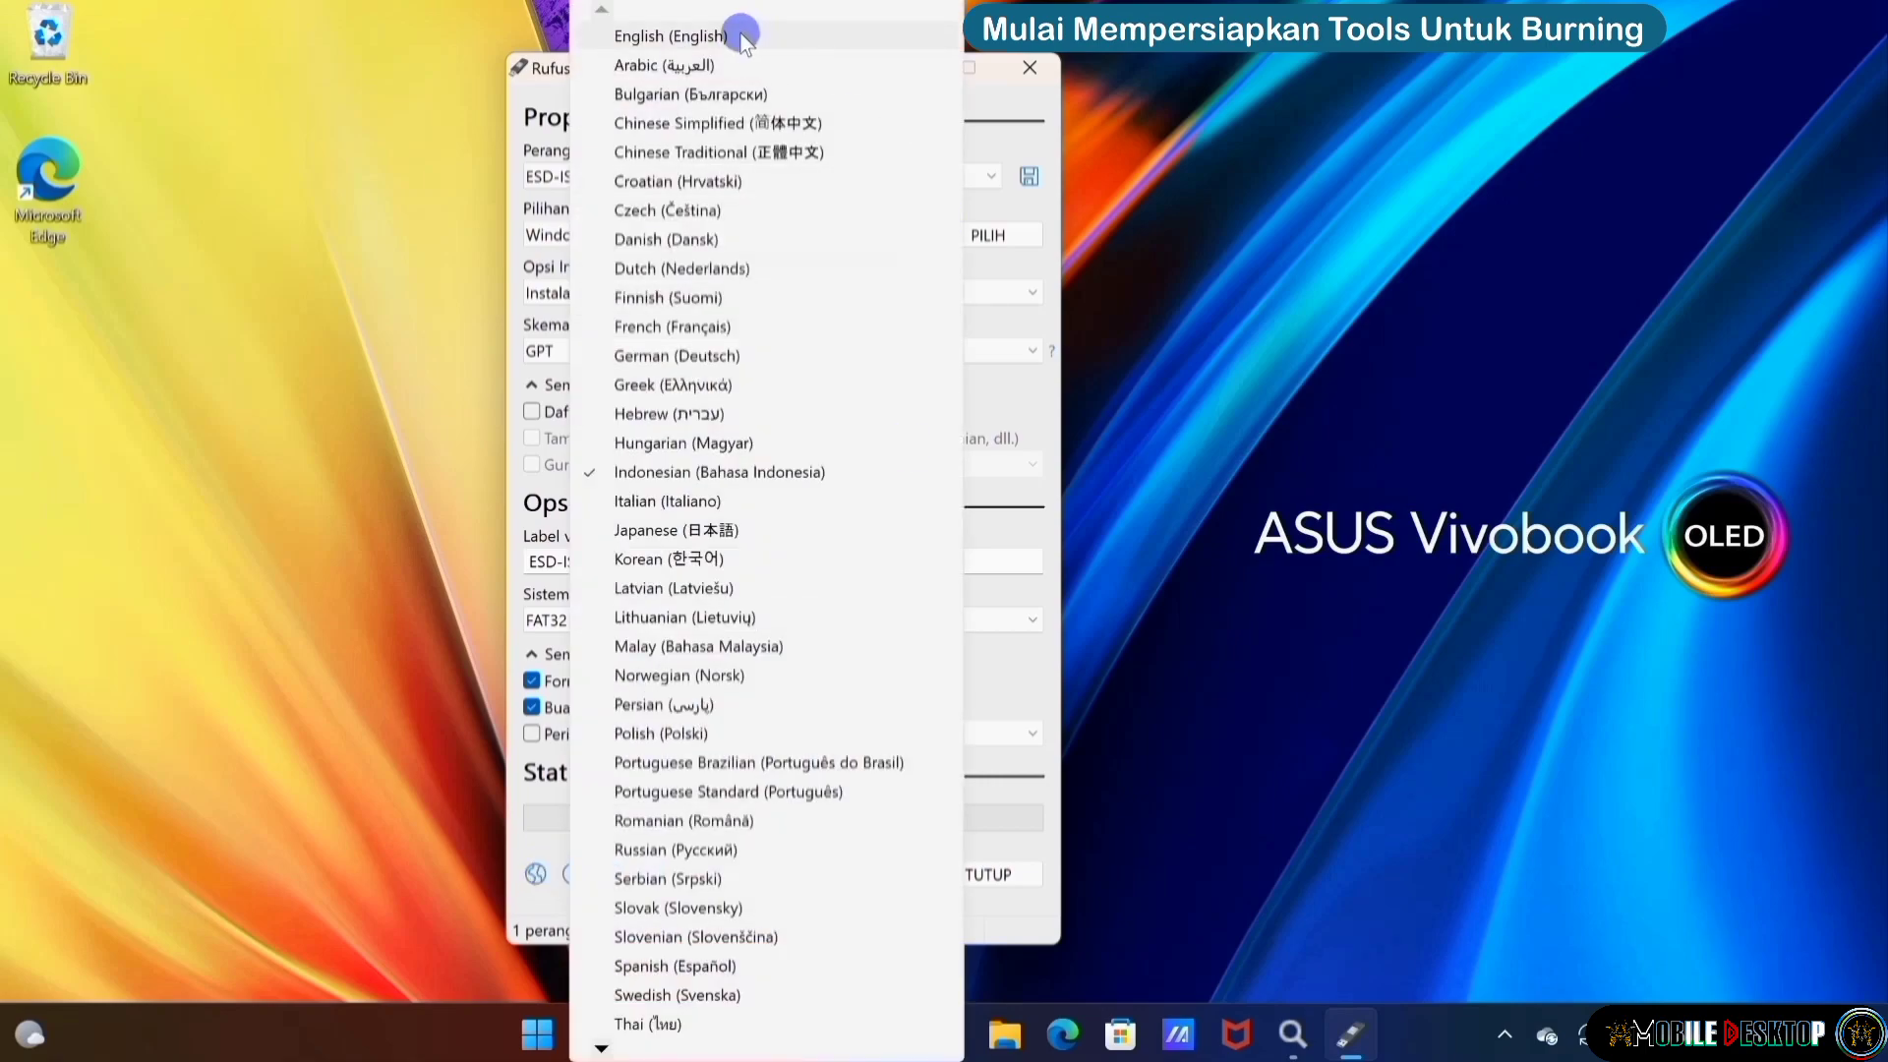
pyautogui.click(742, 39)
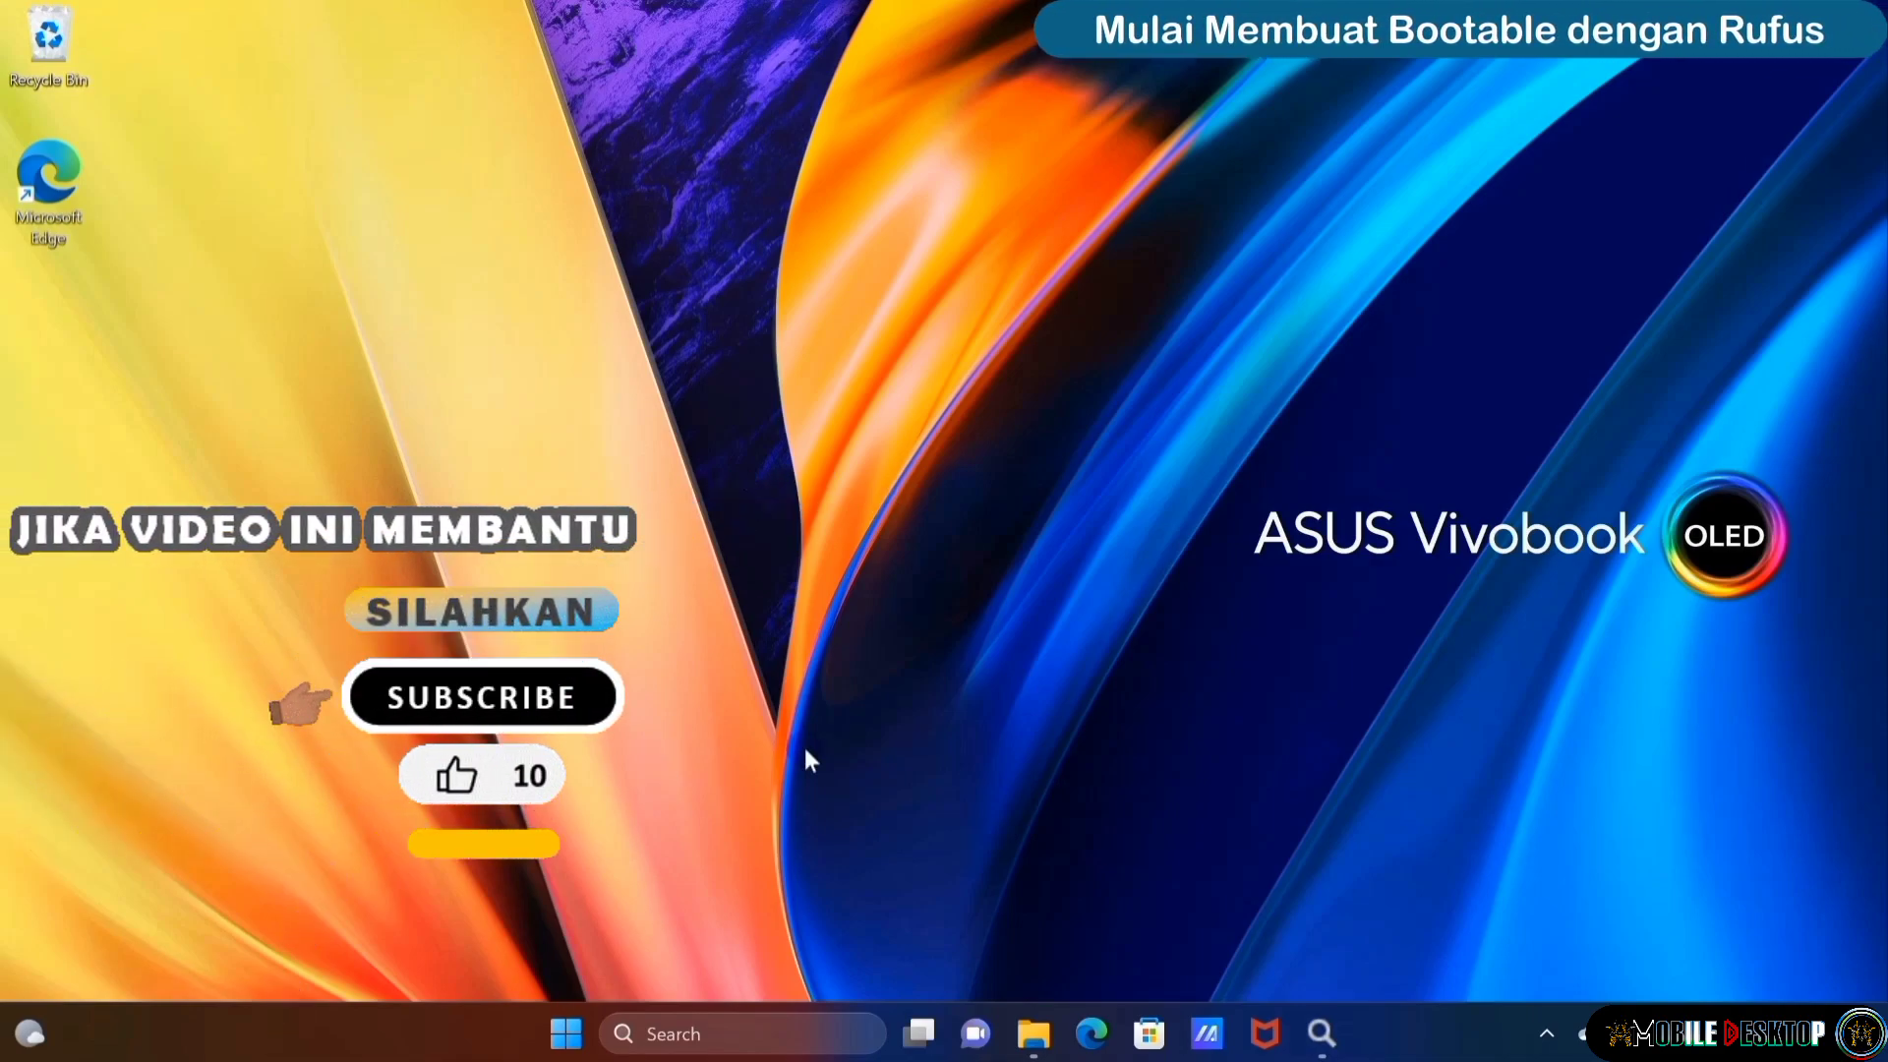
# Launch rufus-4.1p.exe from the SDXC (D:) drive, allow it to make changes, and keep ESD-ISO (E:) as the device
pyautogui.click(1051, 1037)
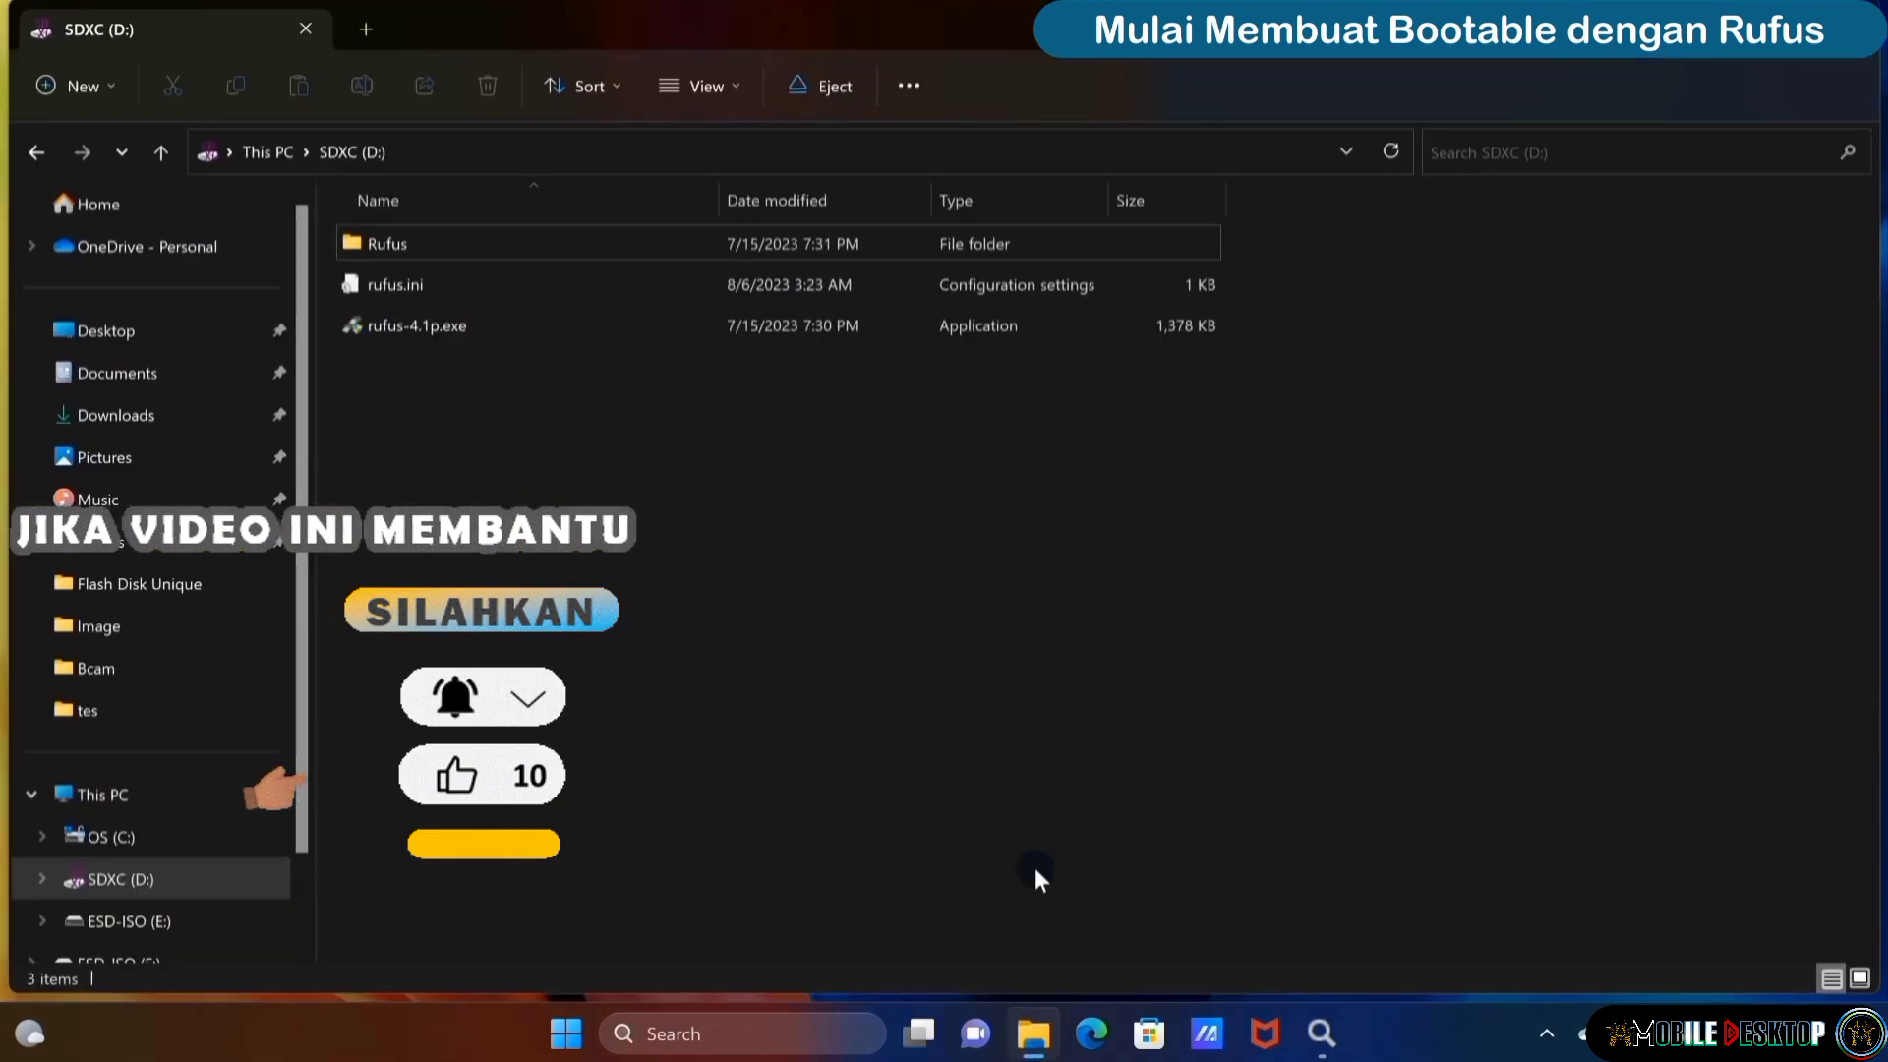
pyautogui.doubleClick(464, 324)
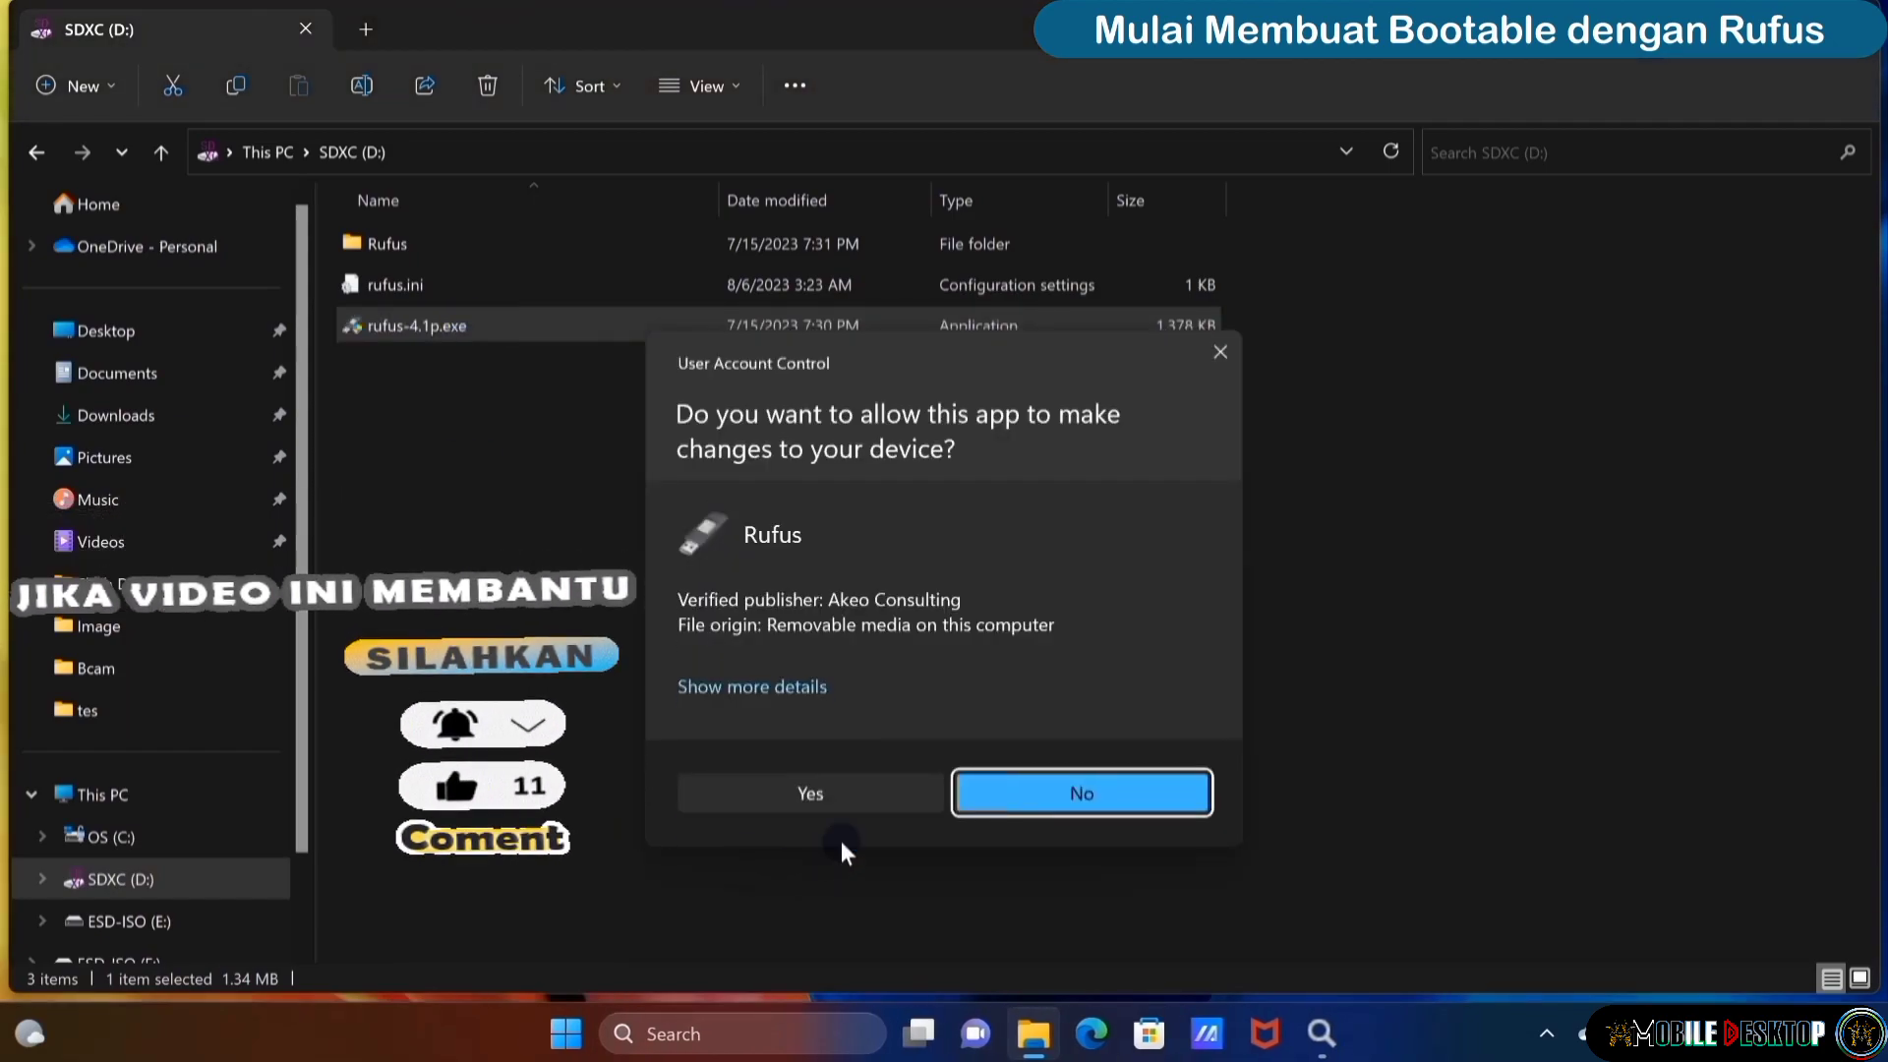
pyautogui.click(812, 792)
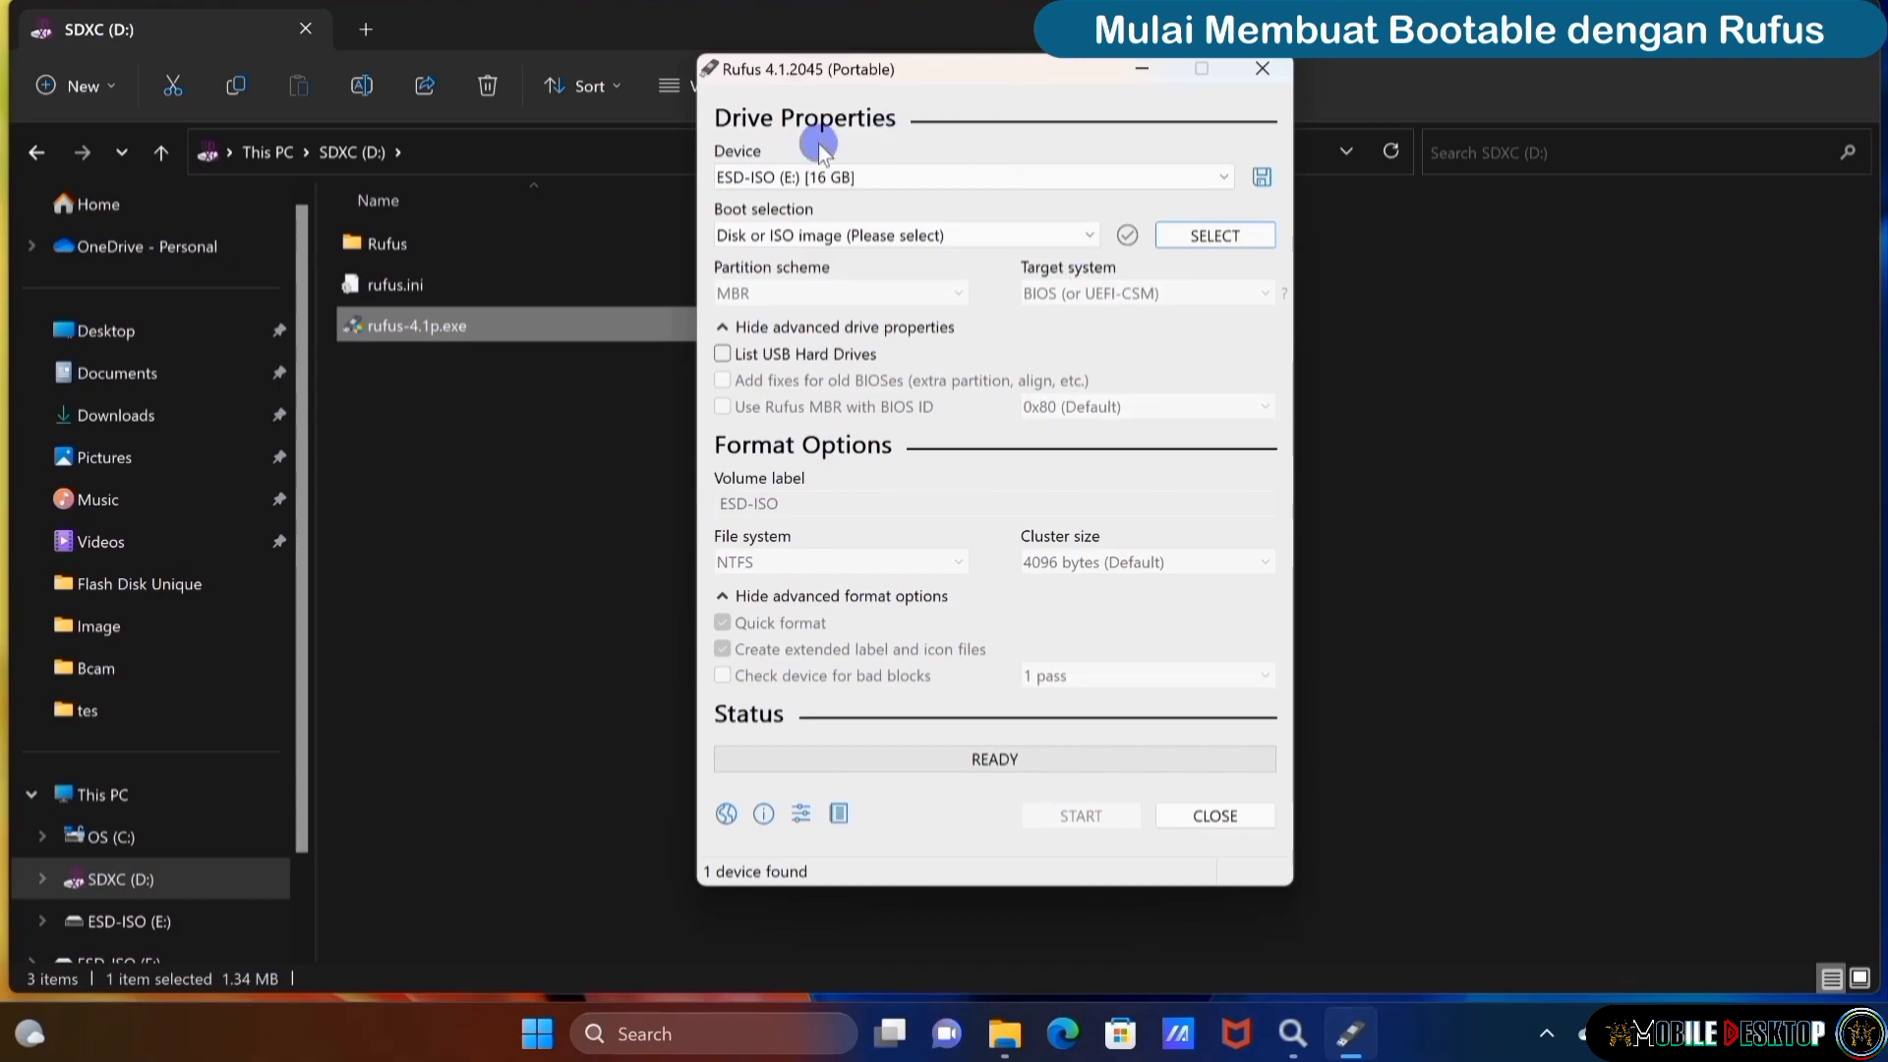
pyautogui.click(804, 176)
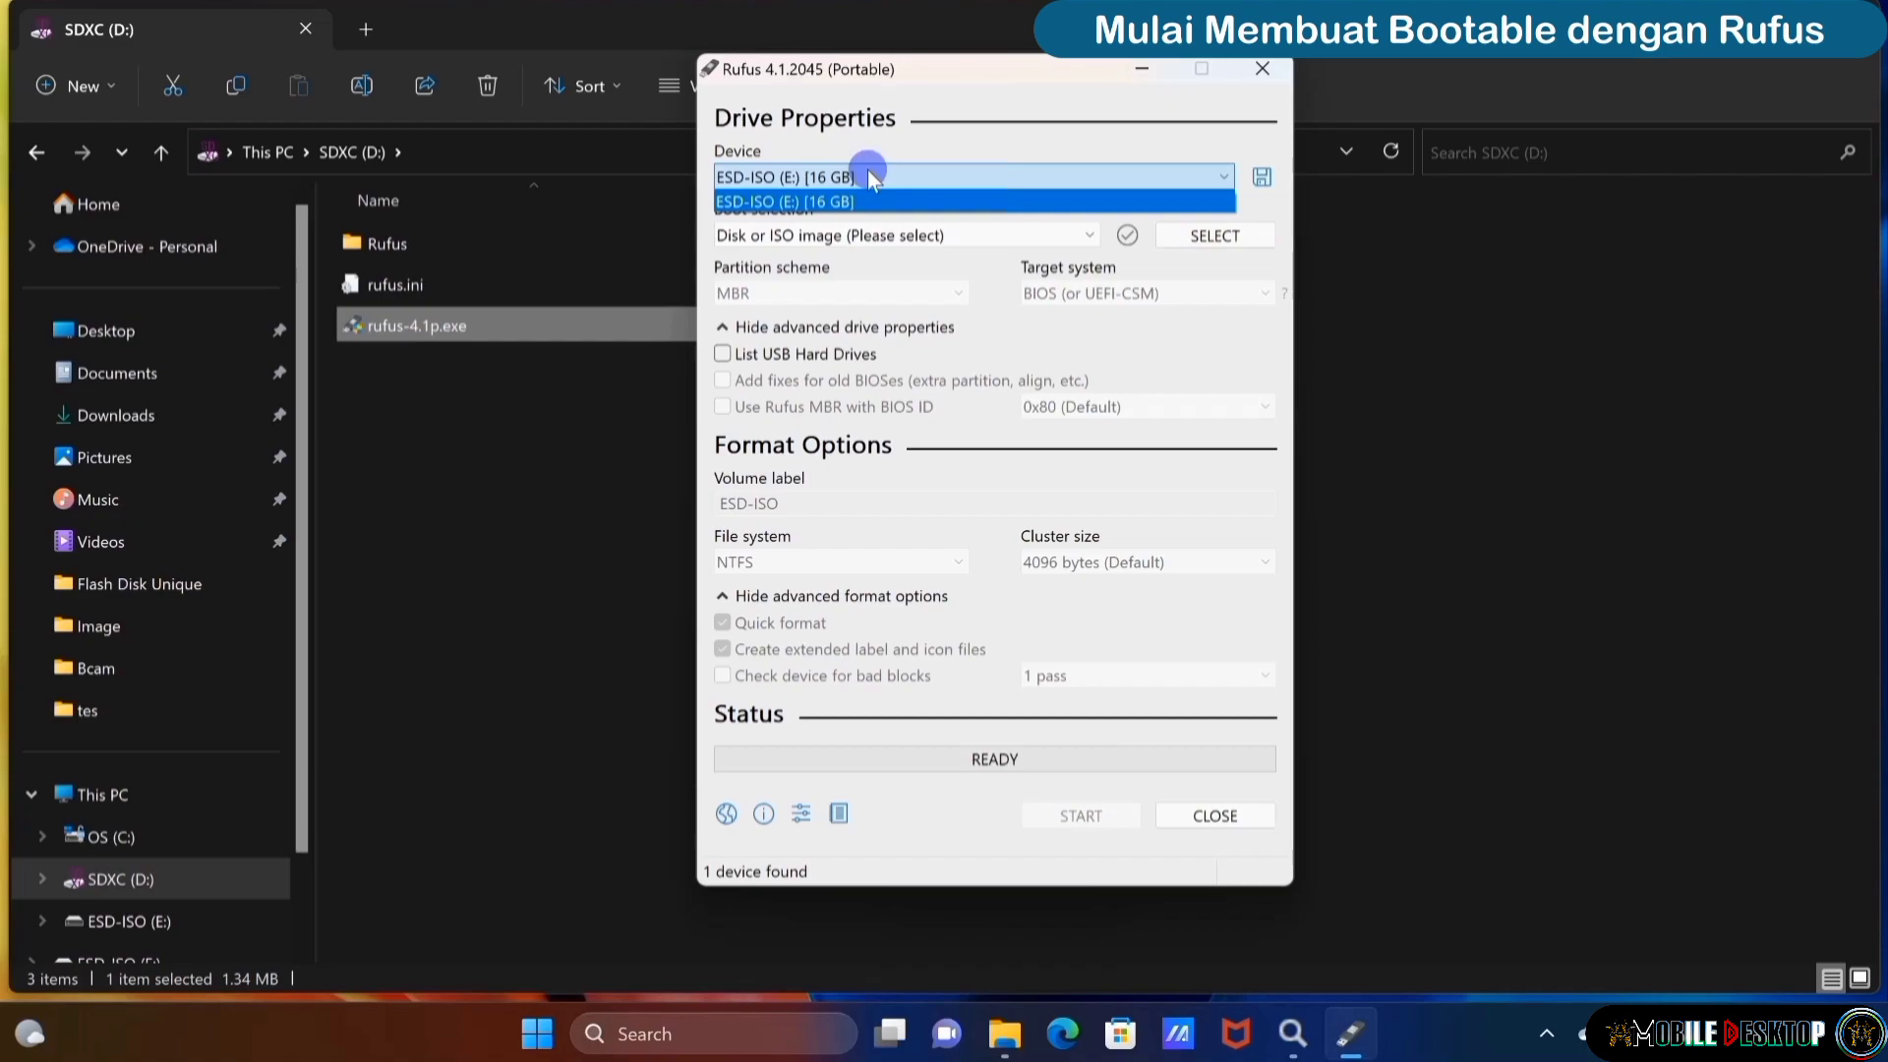
pyautogui.click(869, 175)
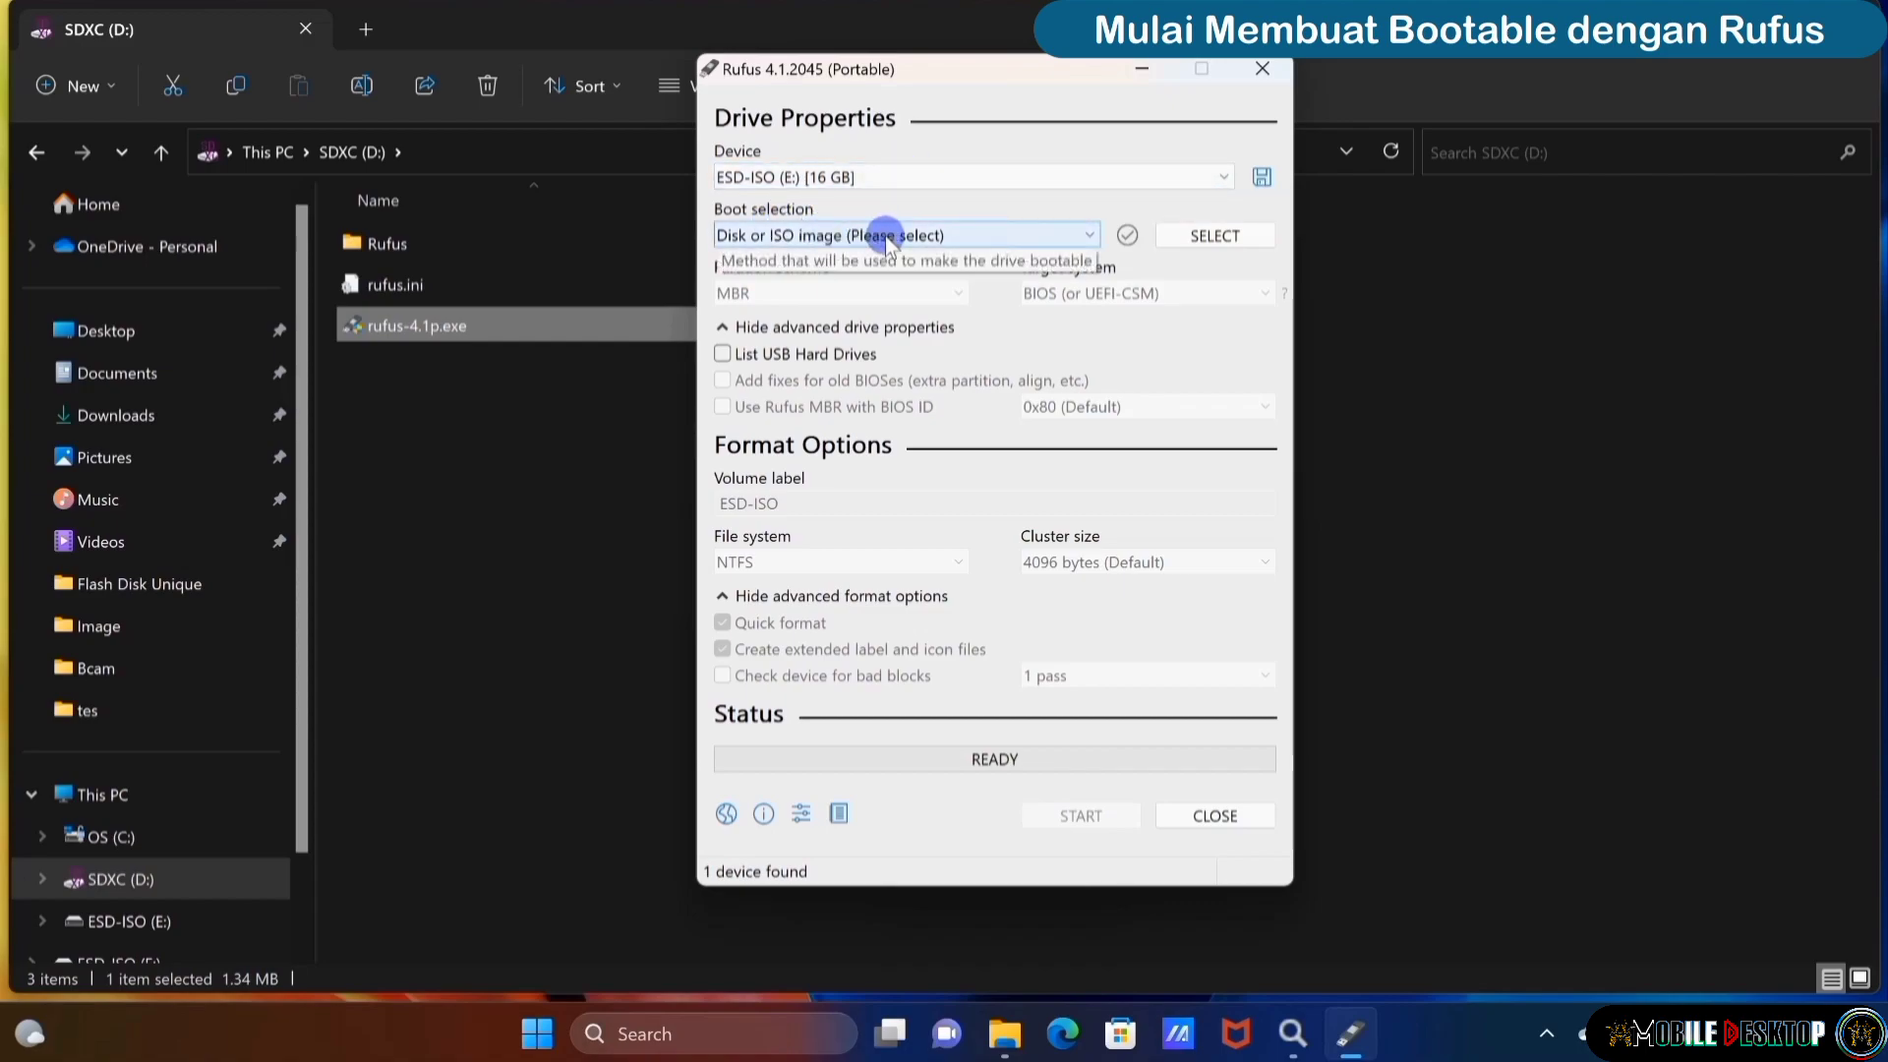
# Load Windows10.iso from Downloads as the boot image, keeping the Standard Windows installation image option
pyautogui.click(1209, 238)
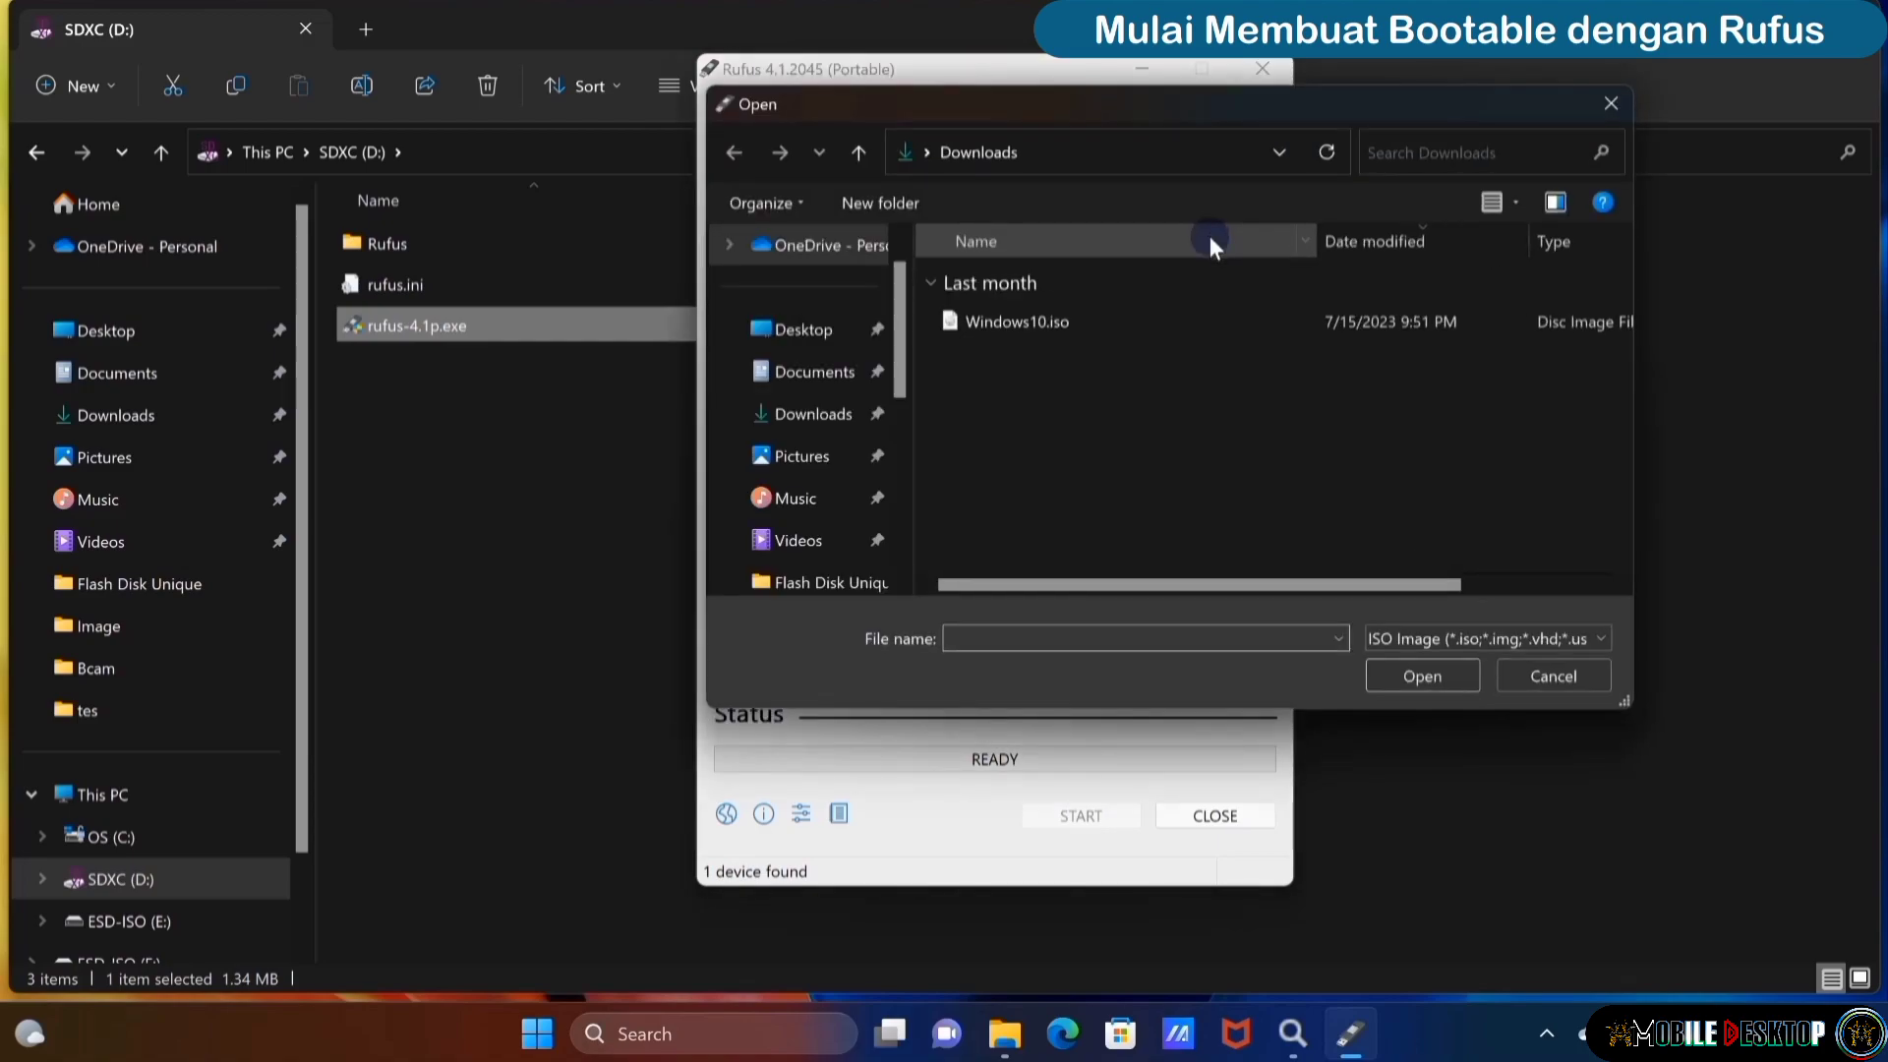
pyautogui.doubleClick(1070, 322)
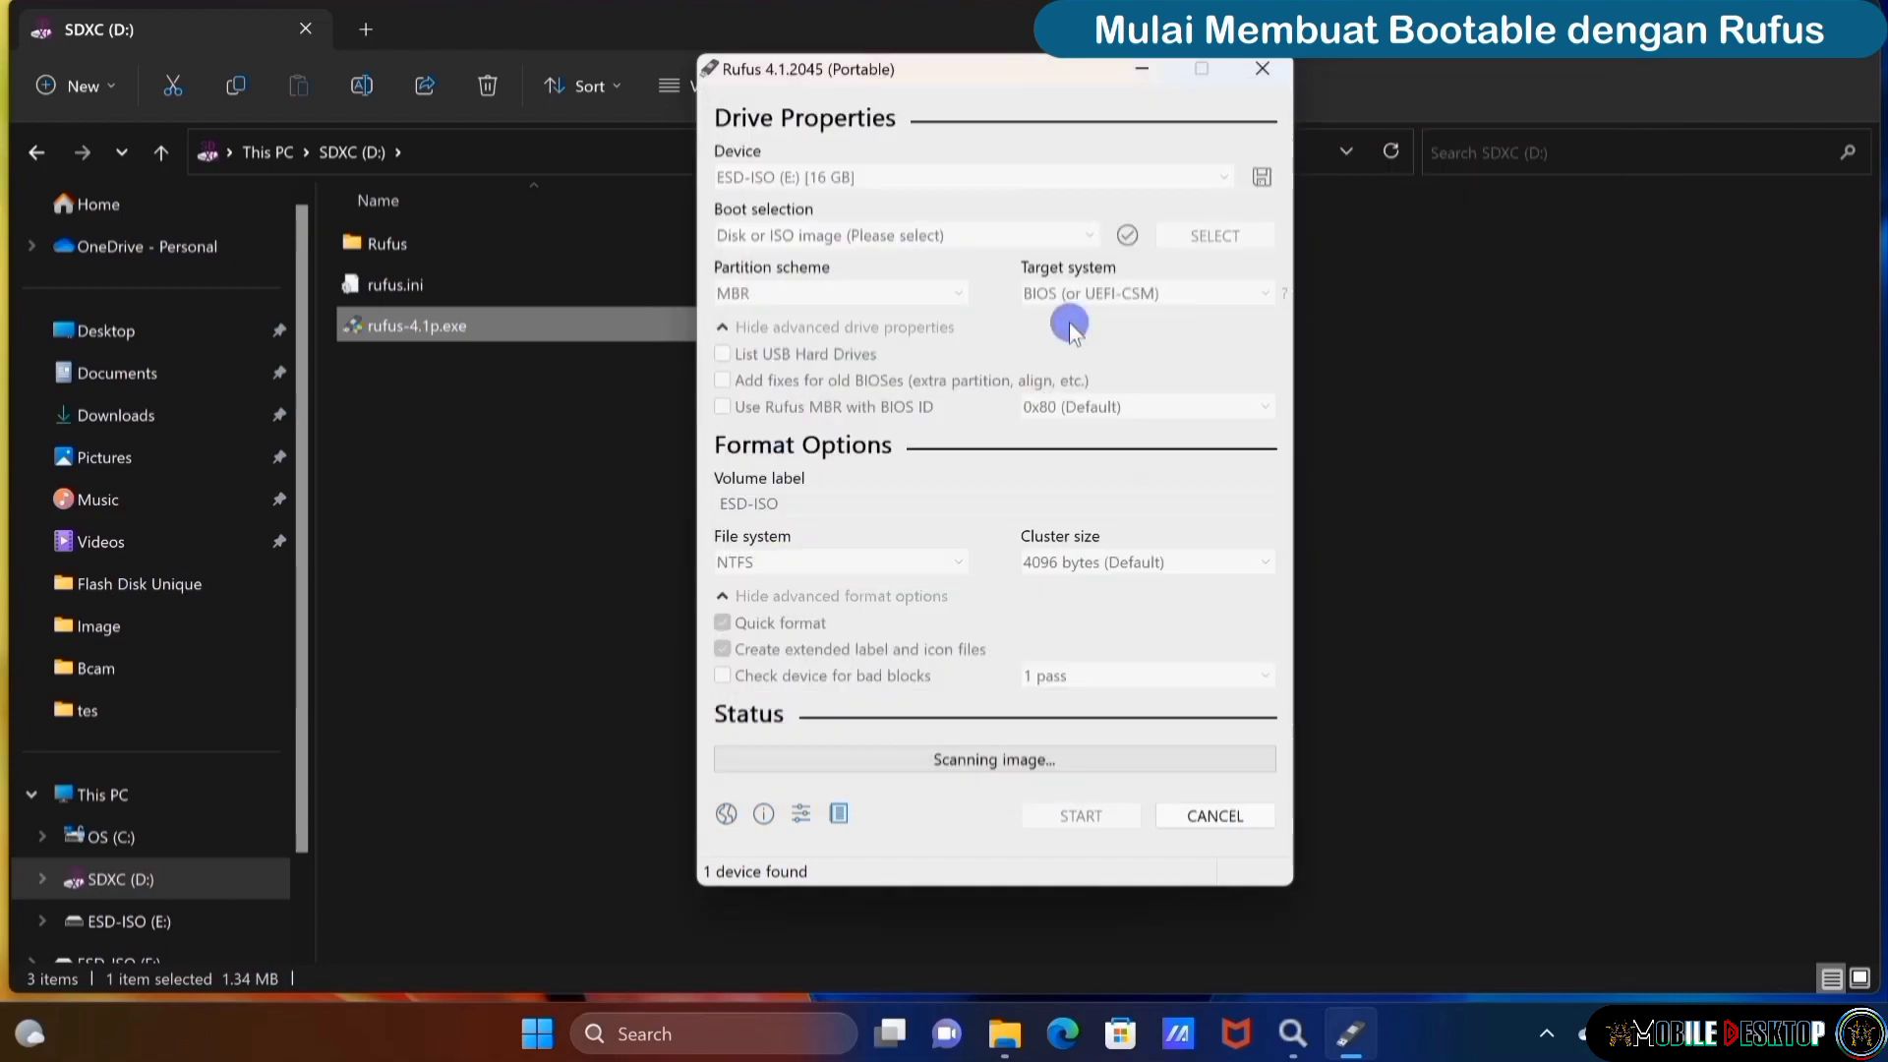
pyautogui.click(867, 233)
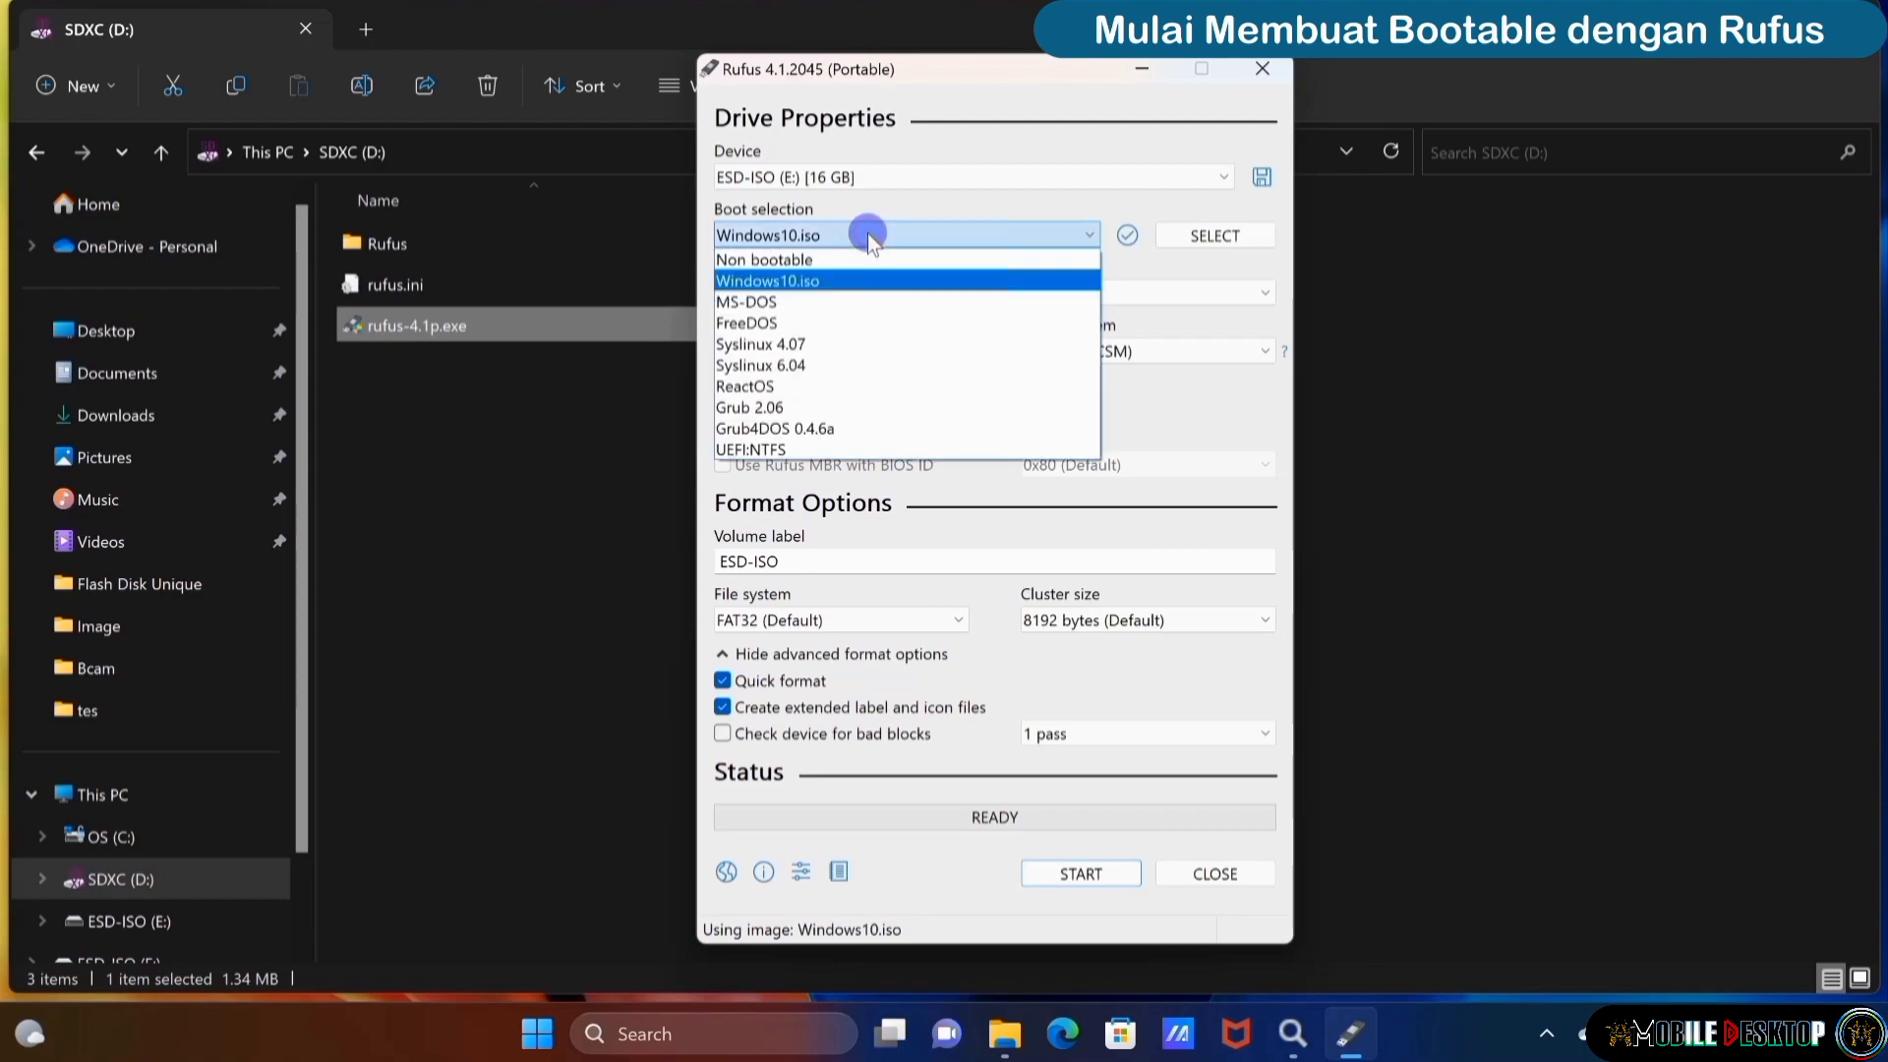
pyautogui.click(815, 241)
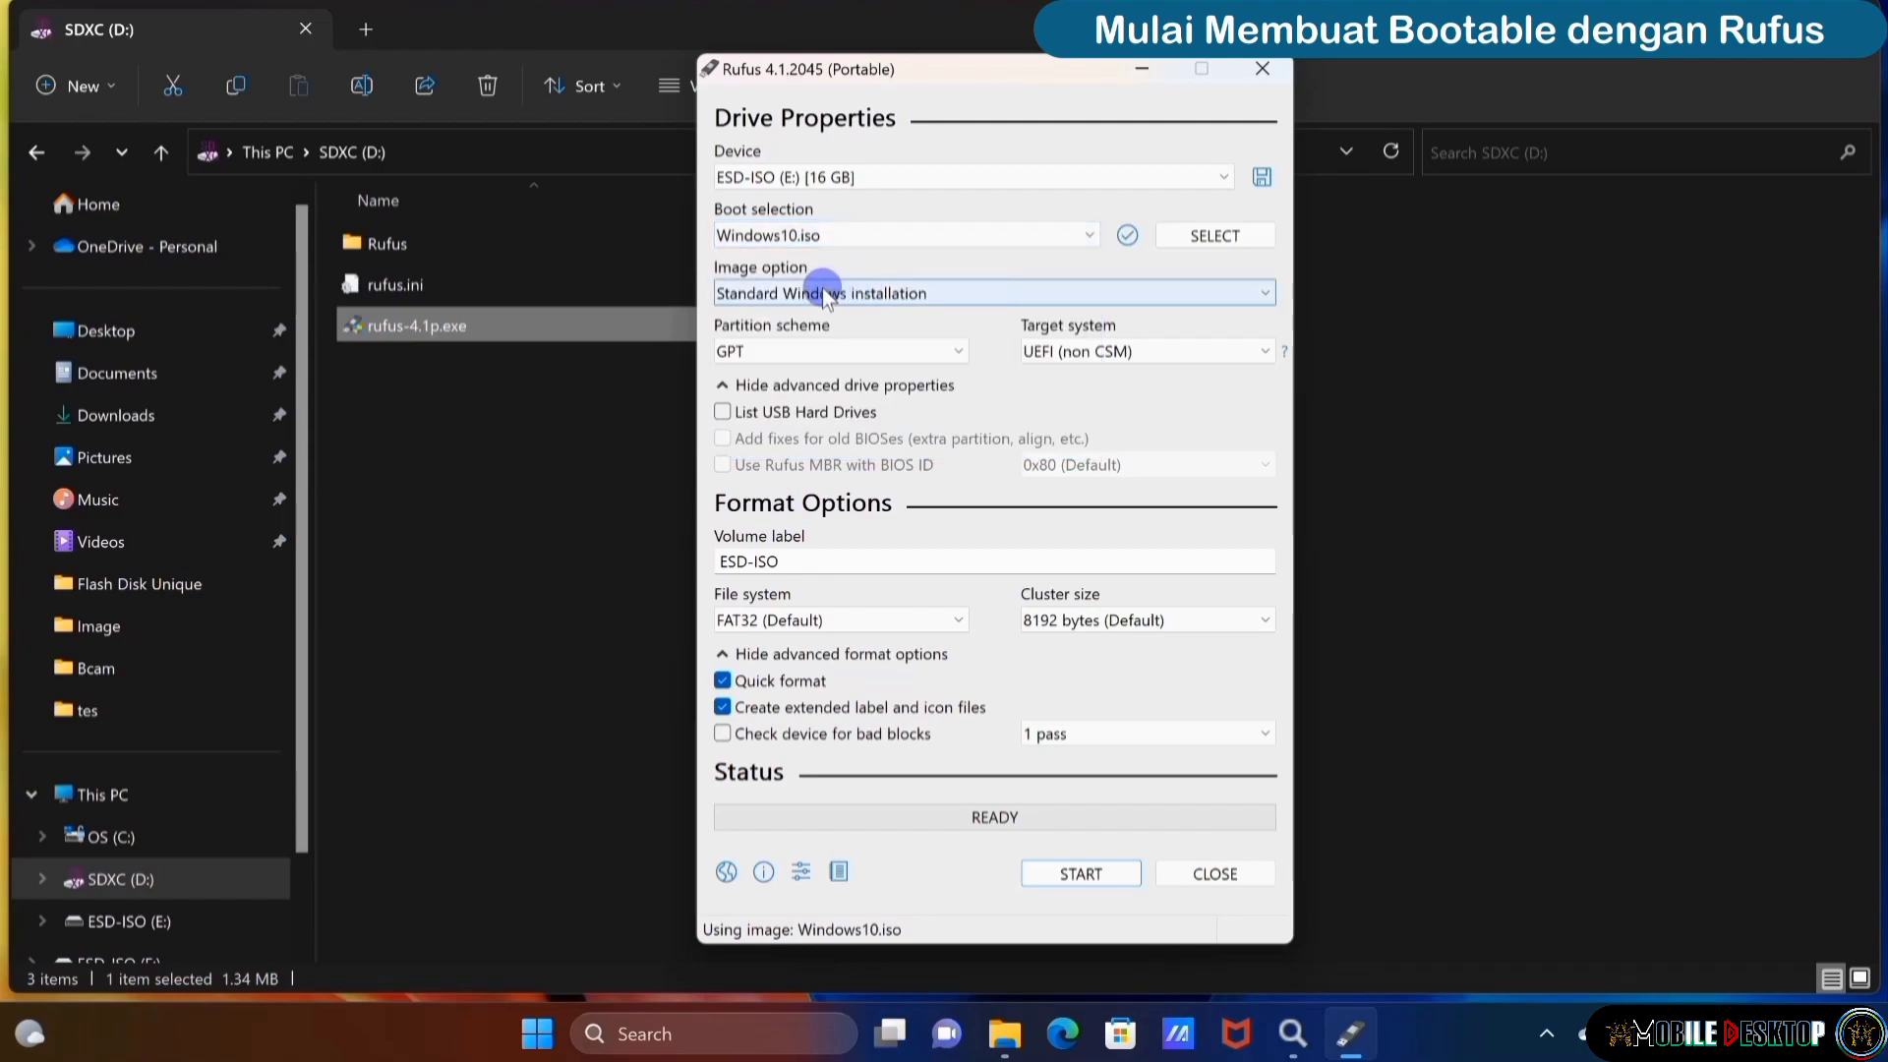
pyautogui.click(854, 291)
pyautogui.click(853, 289)
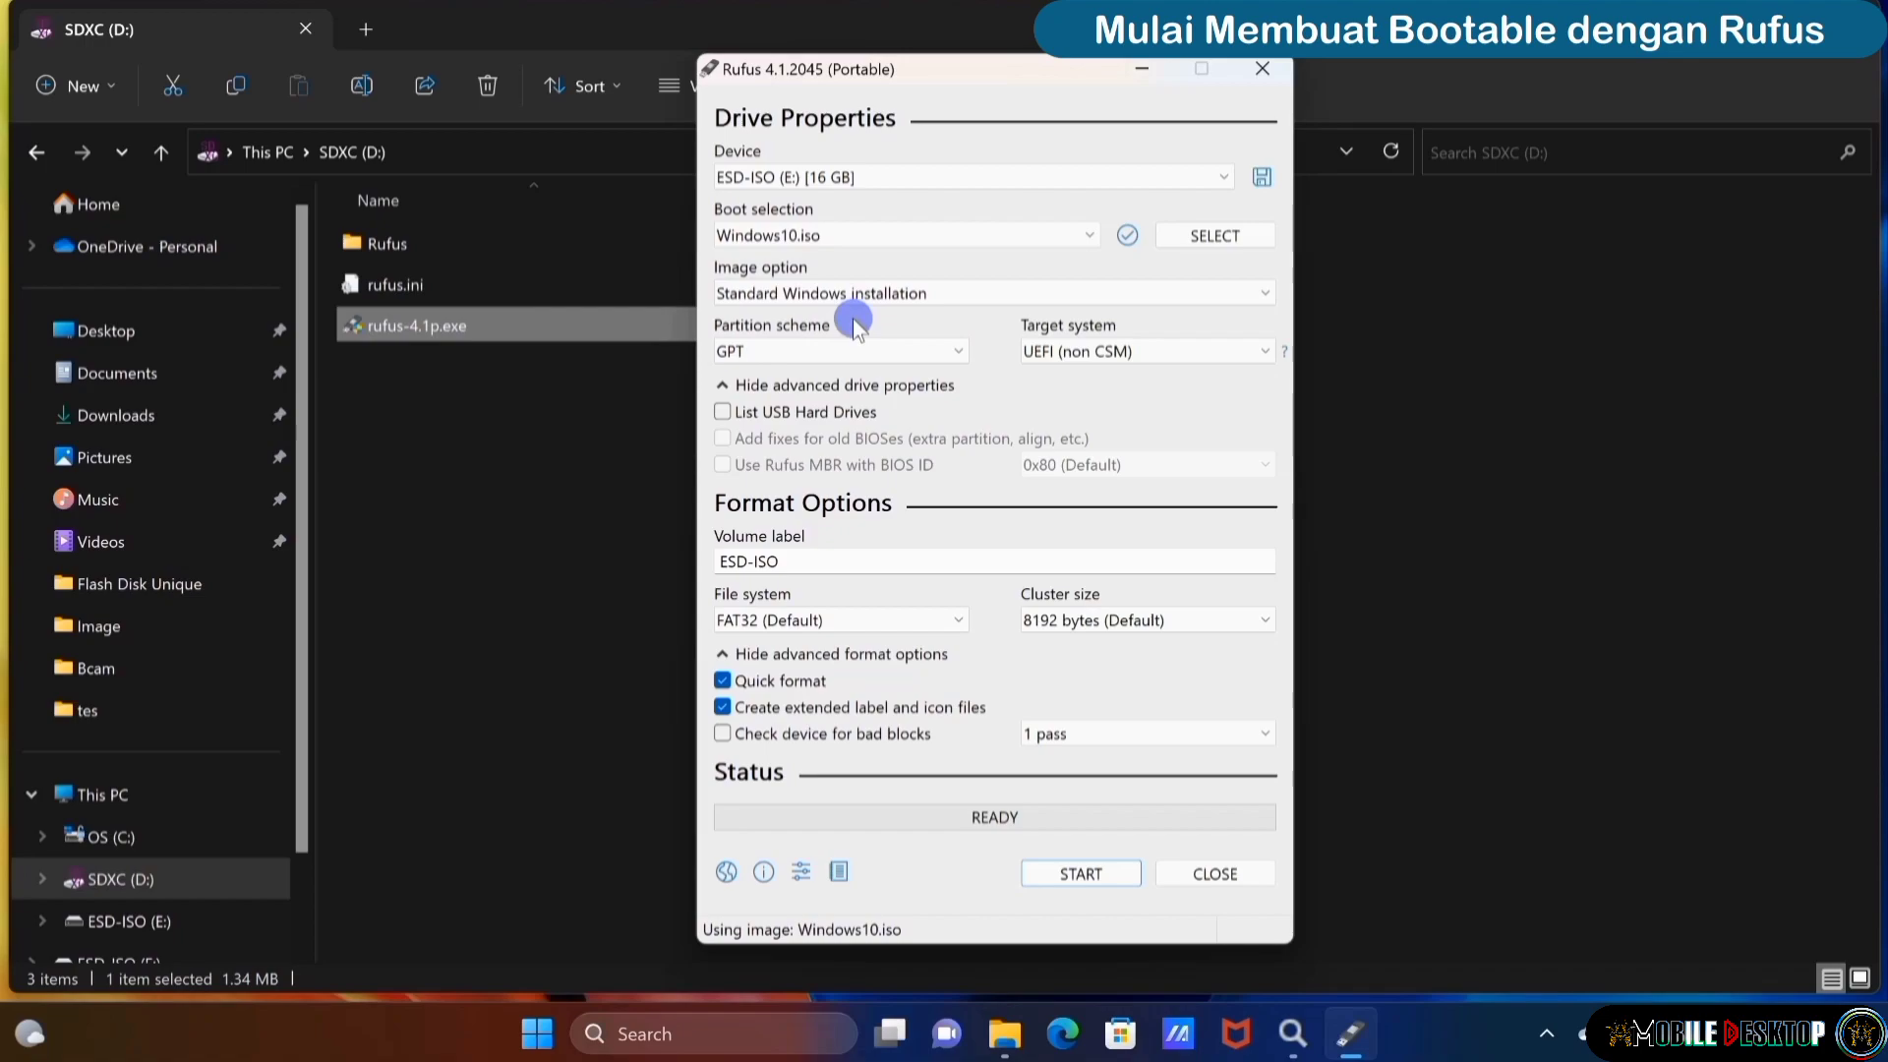
# Set the partition scheme to MBR and the volume label to HATMA10
pyautogui.click(835, 351)
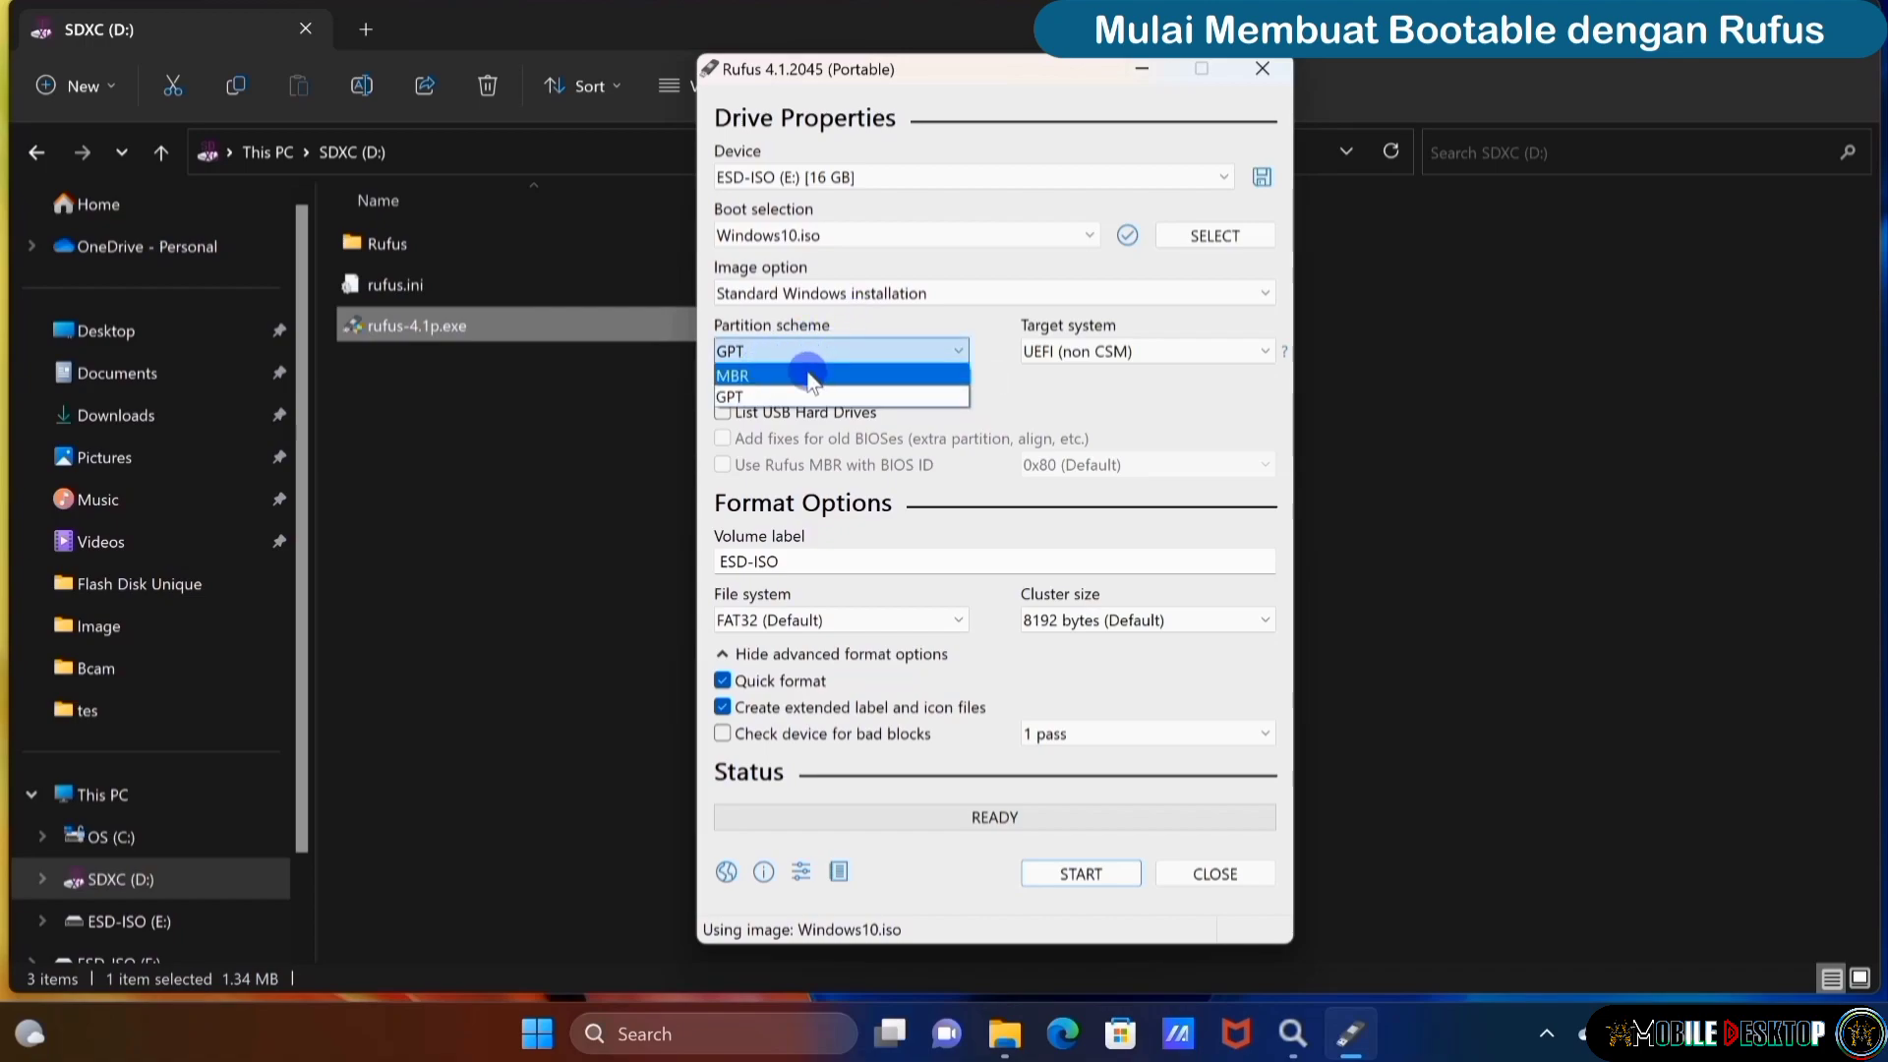
pyautogui.click(814, 374)
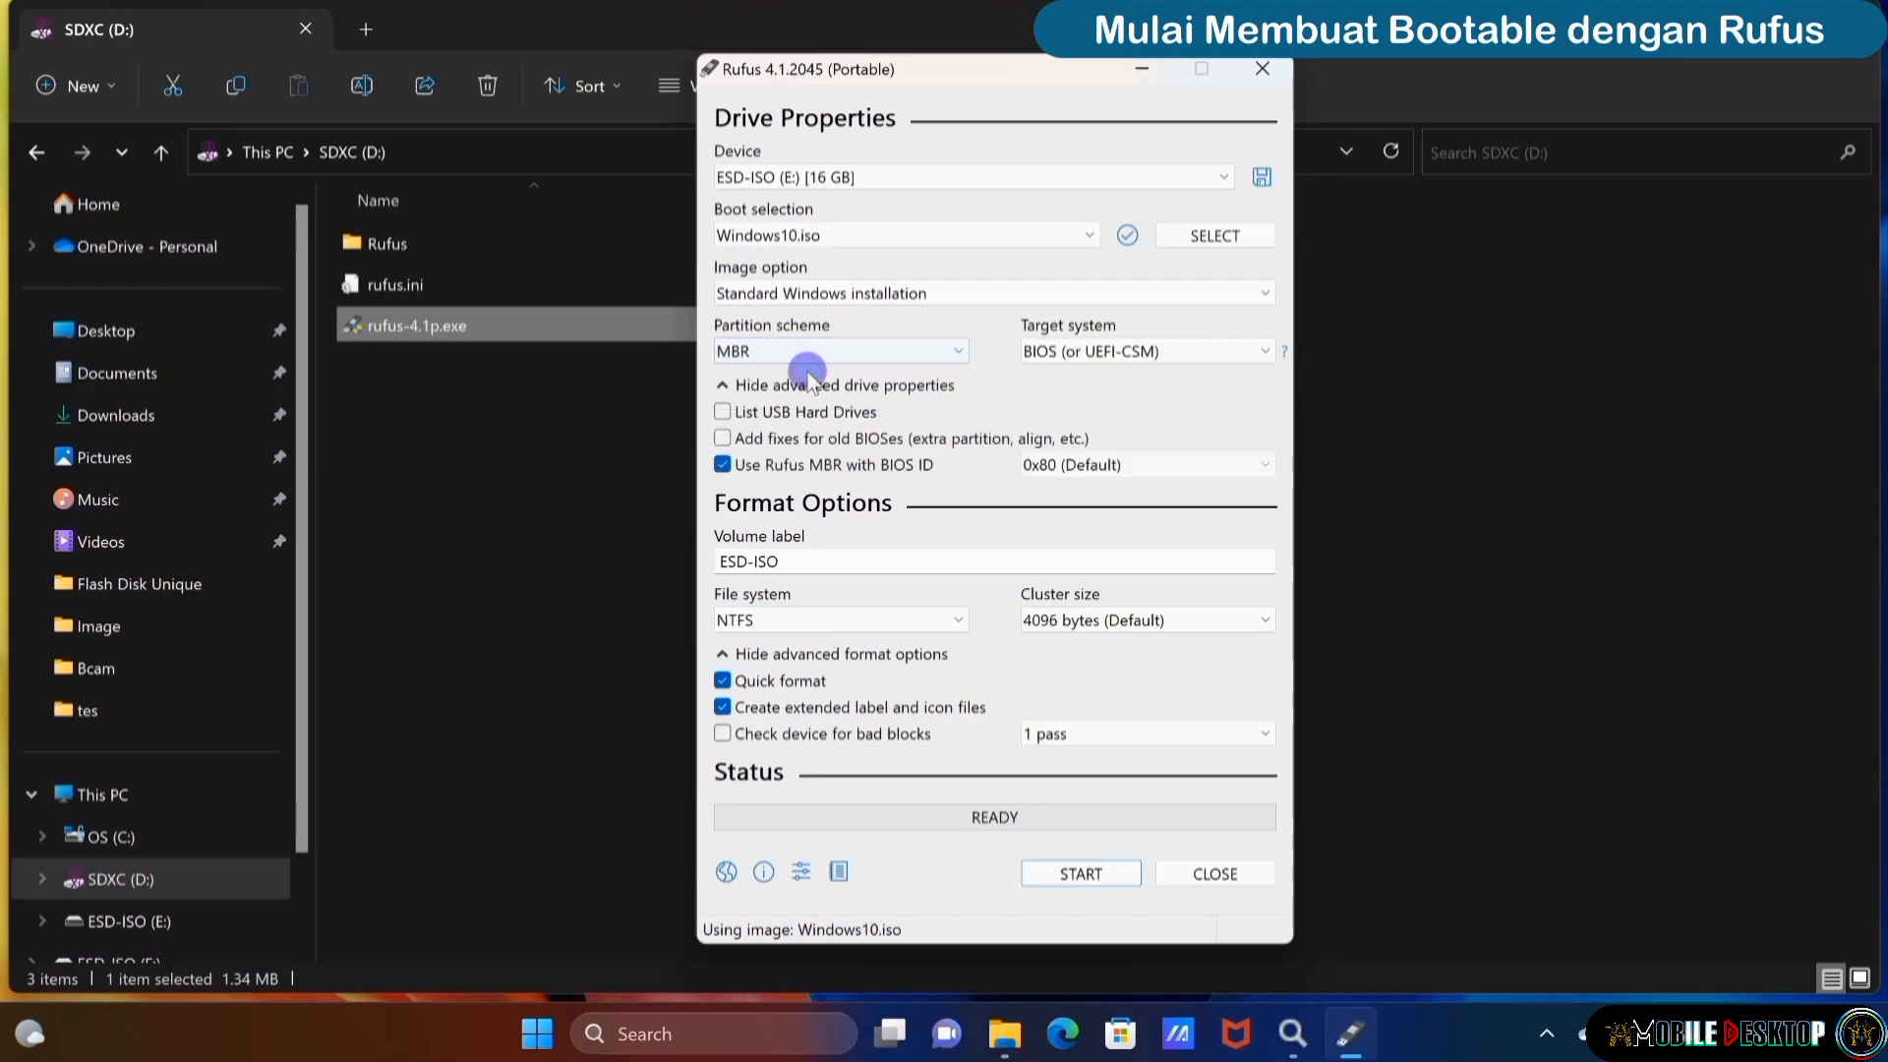
pyautogui.click(792, 561)
pyautogui.moveTo(720, 561); pyautogui.dragTo(775, 563)
pyautogui.write('HATMA10')
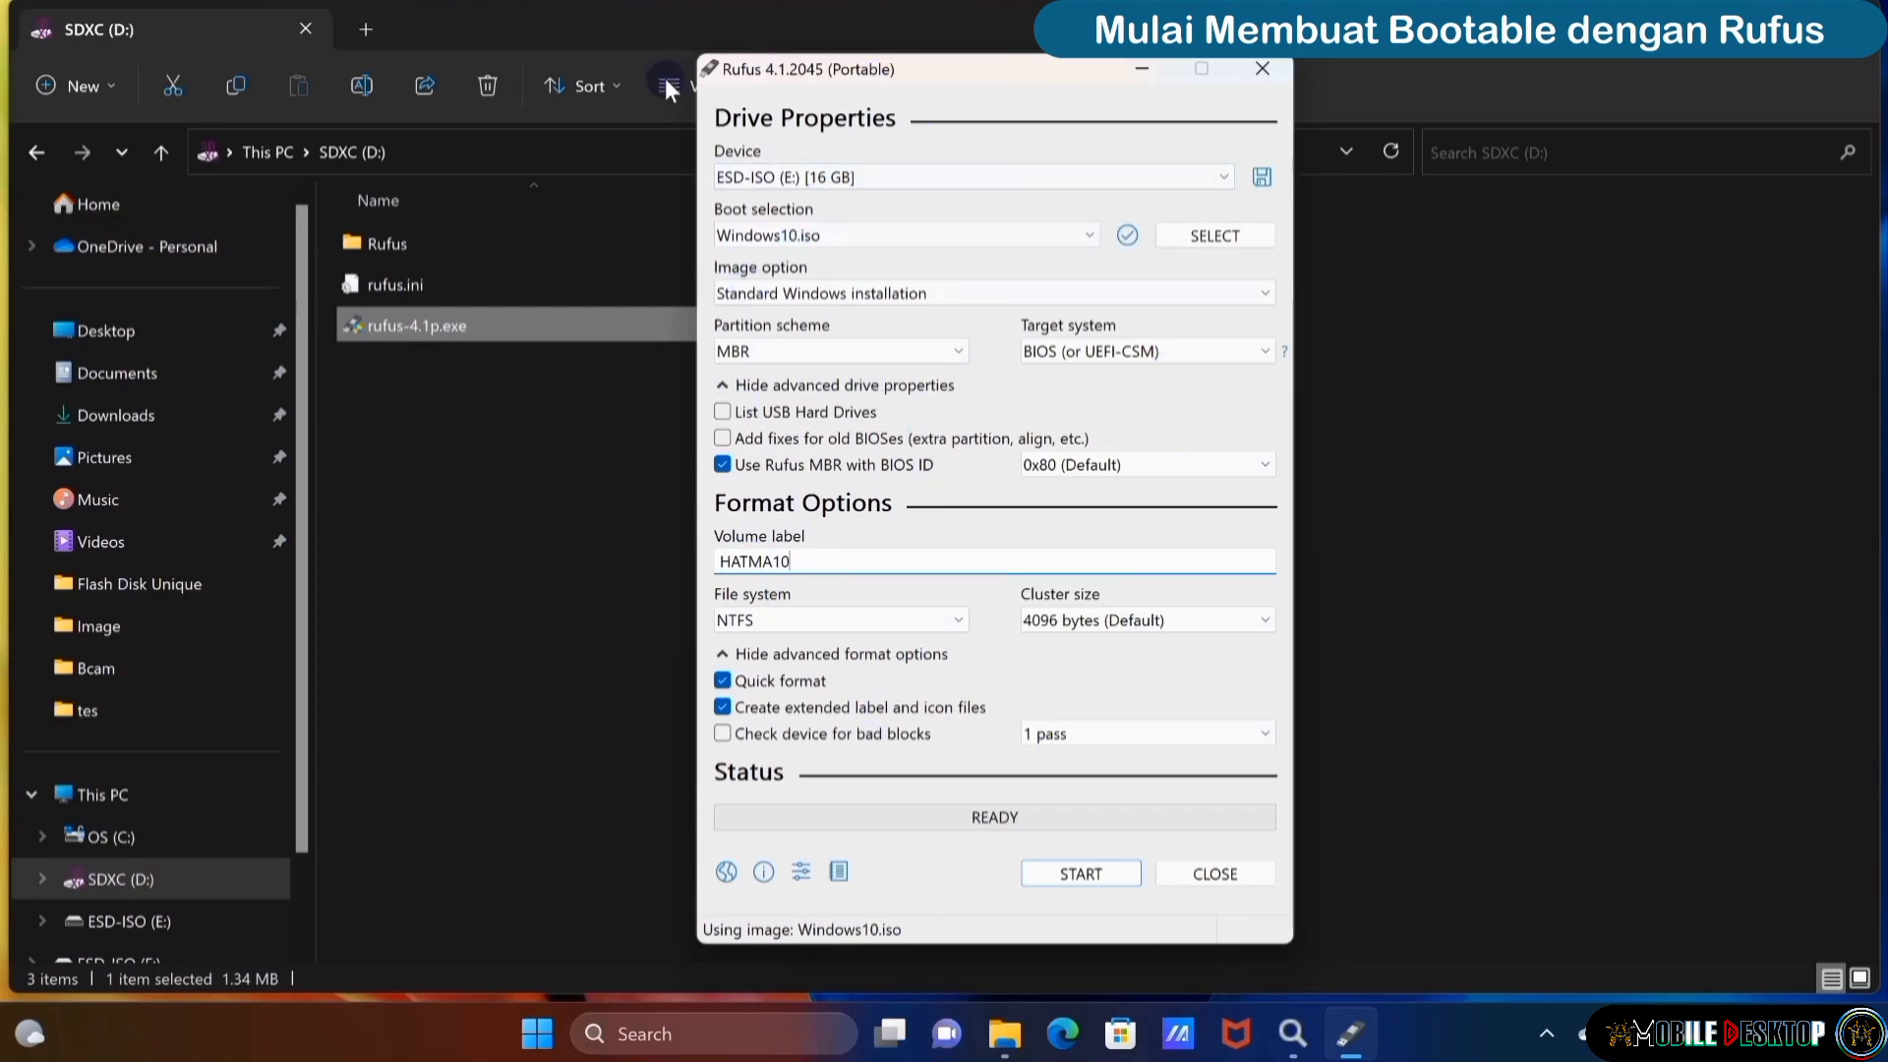
# Write the image to the USB drive without Windows customizations, accepting the erasure of its data, and close Rufus
pyautogui.click(1074, 872)
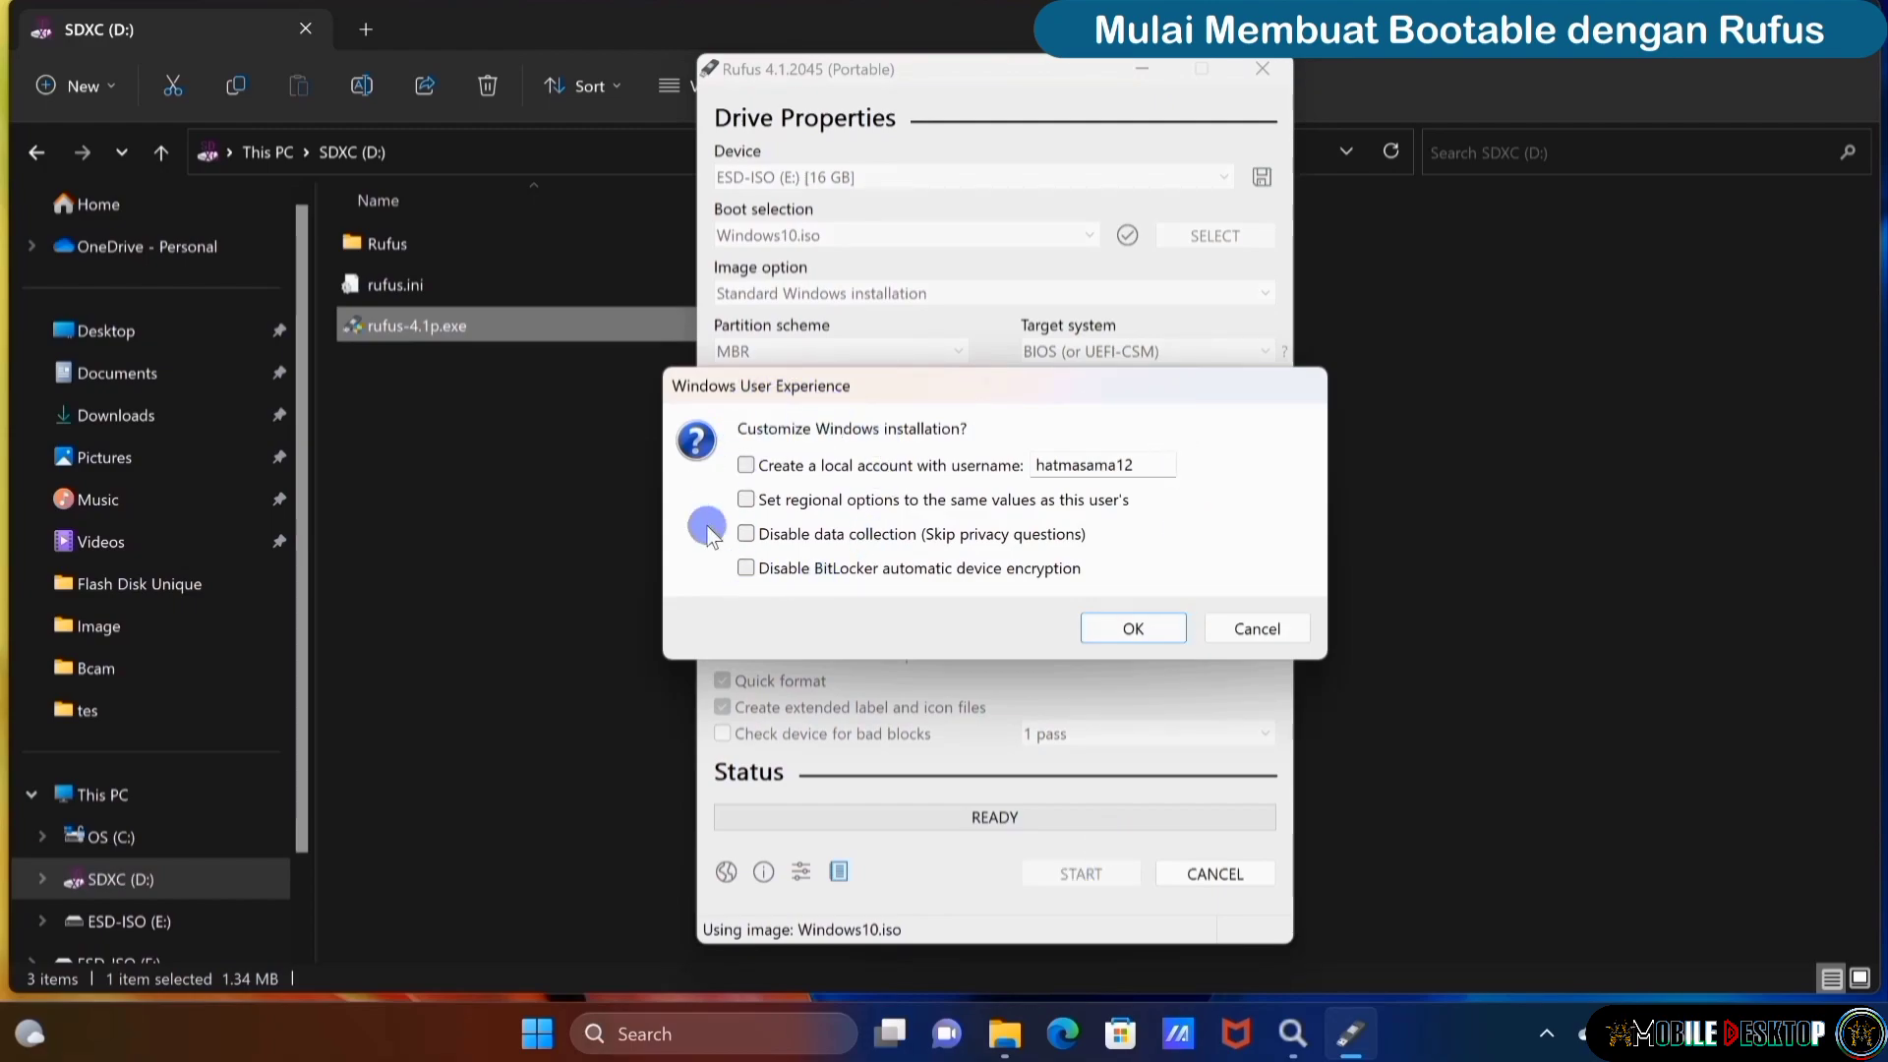
pyautogui.click(1126, 628)
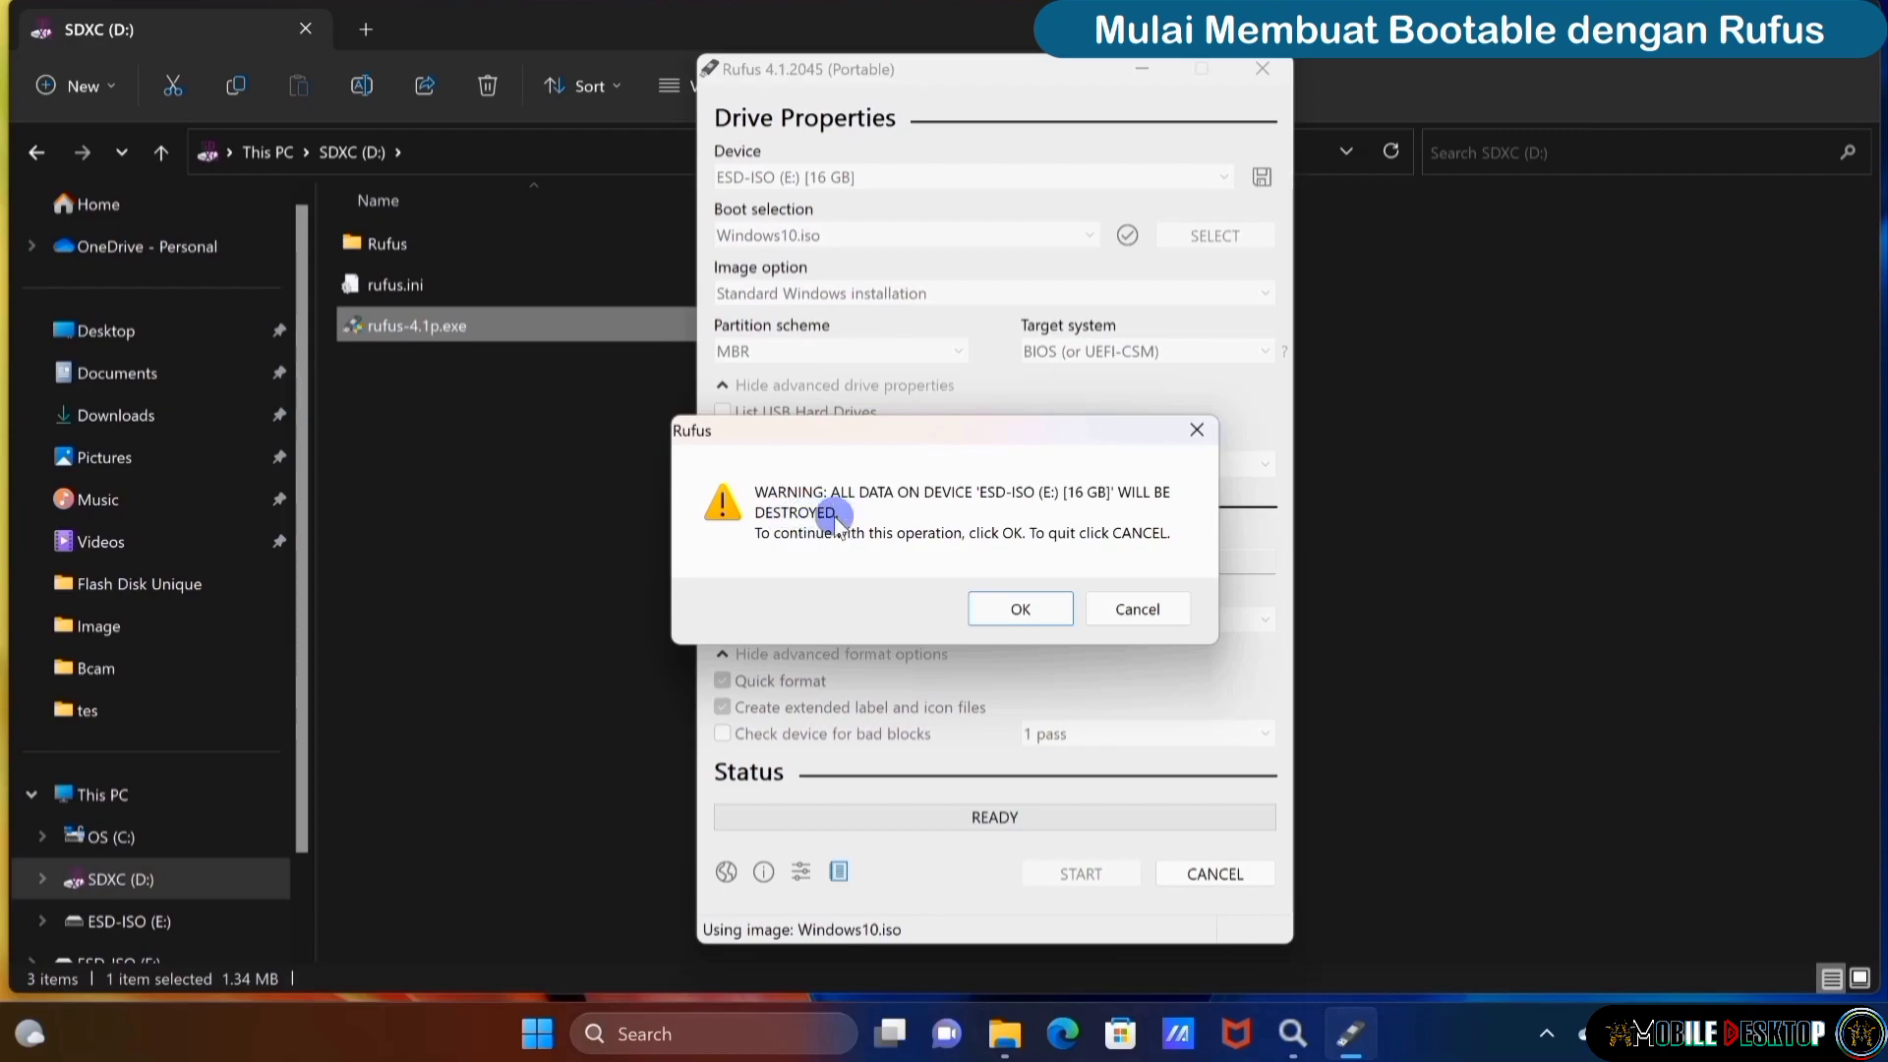
pyautogui.click(1020, 609)
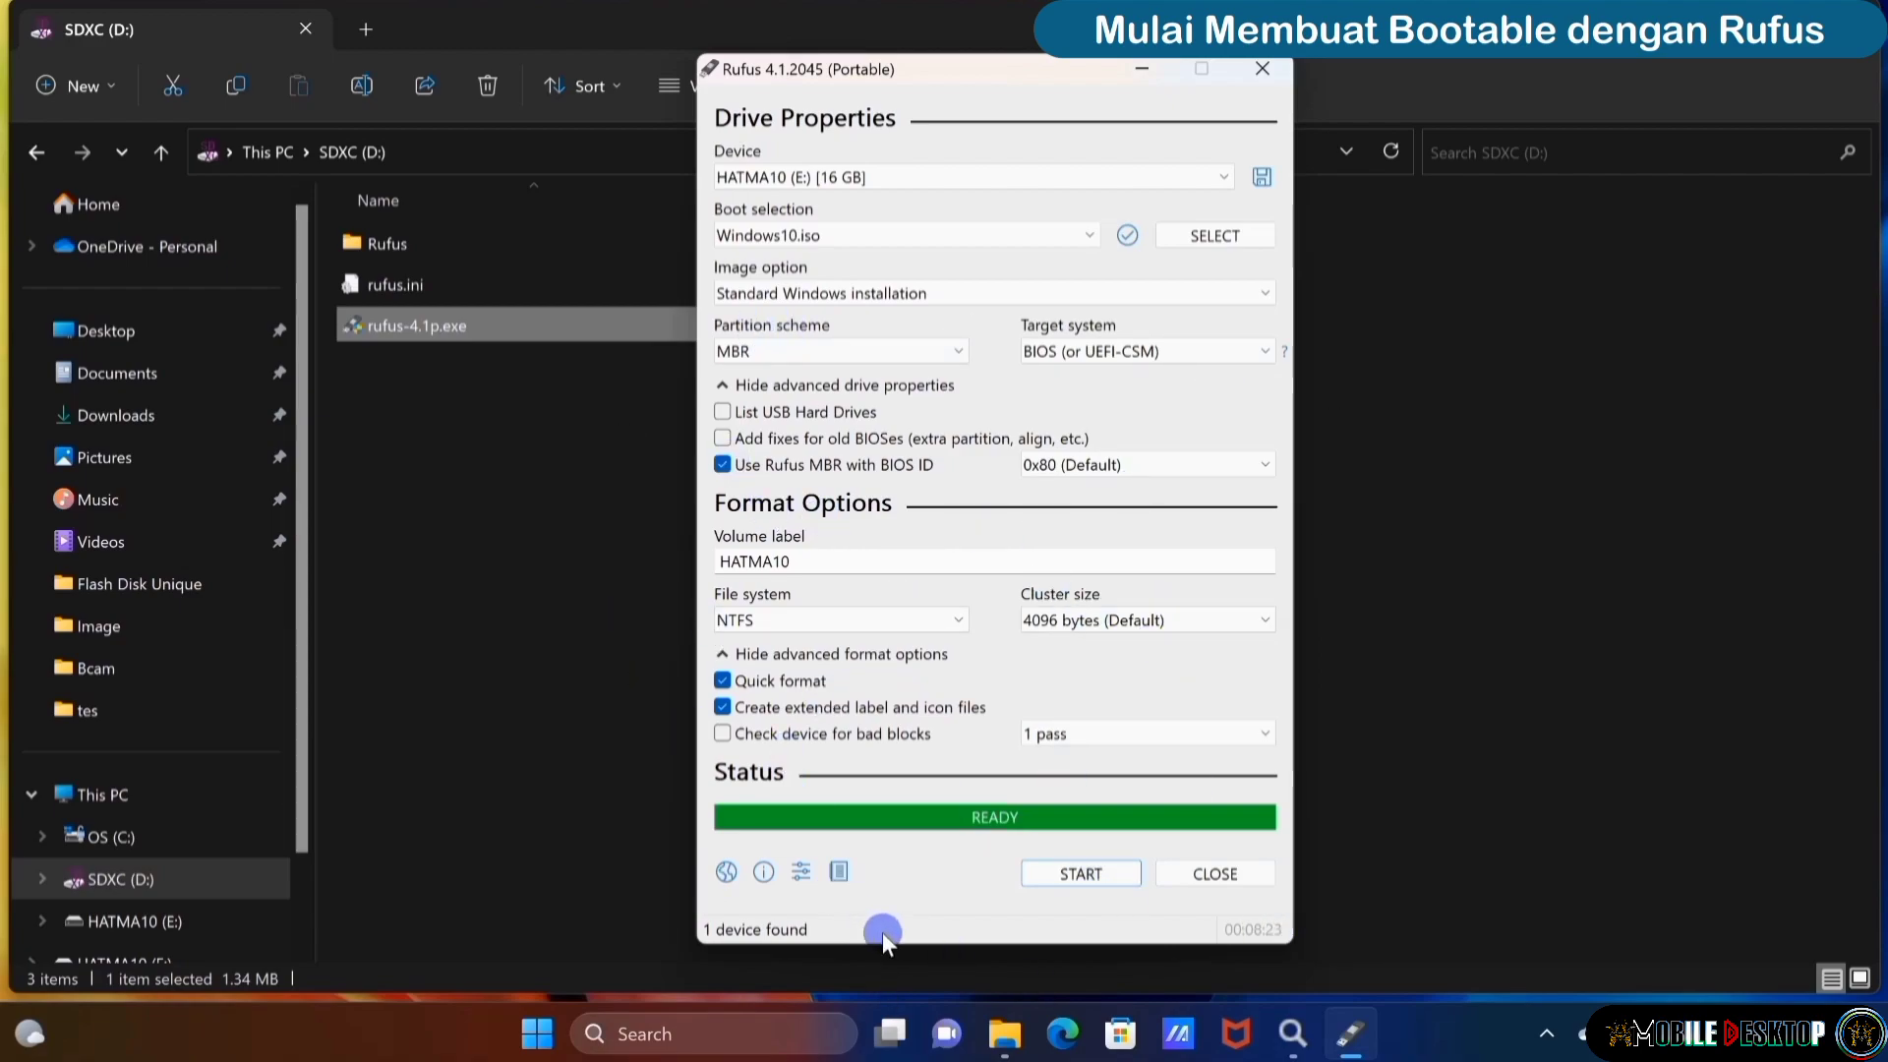
pyautogui.click(1212, 874)
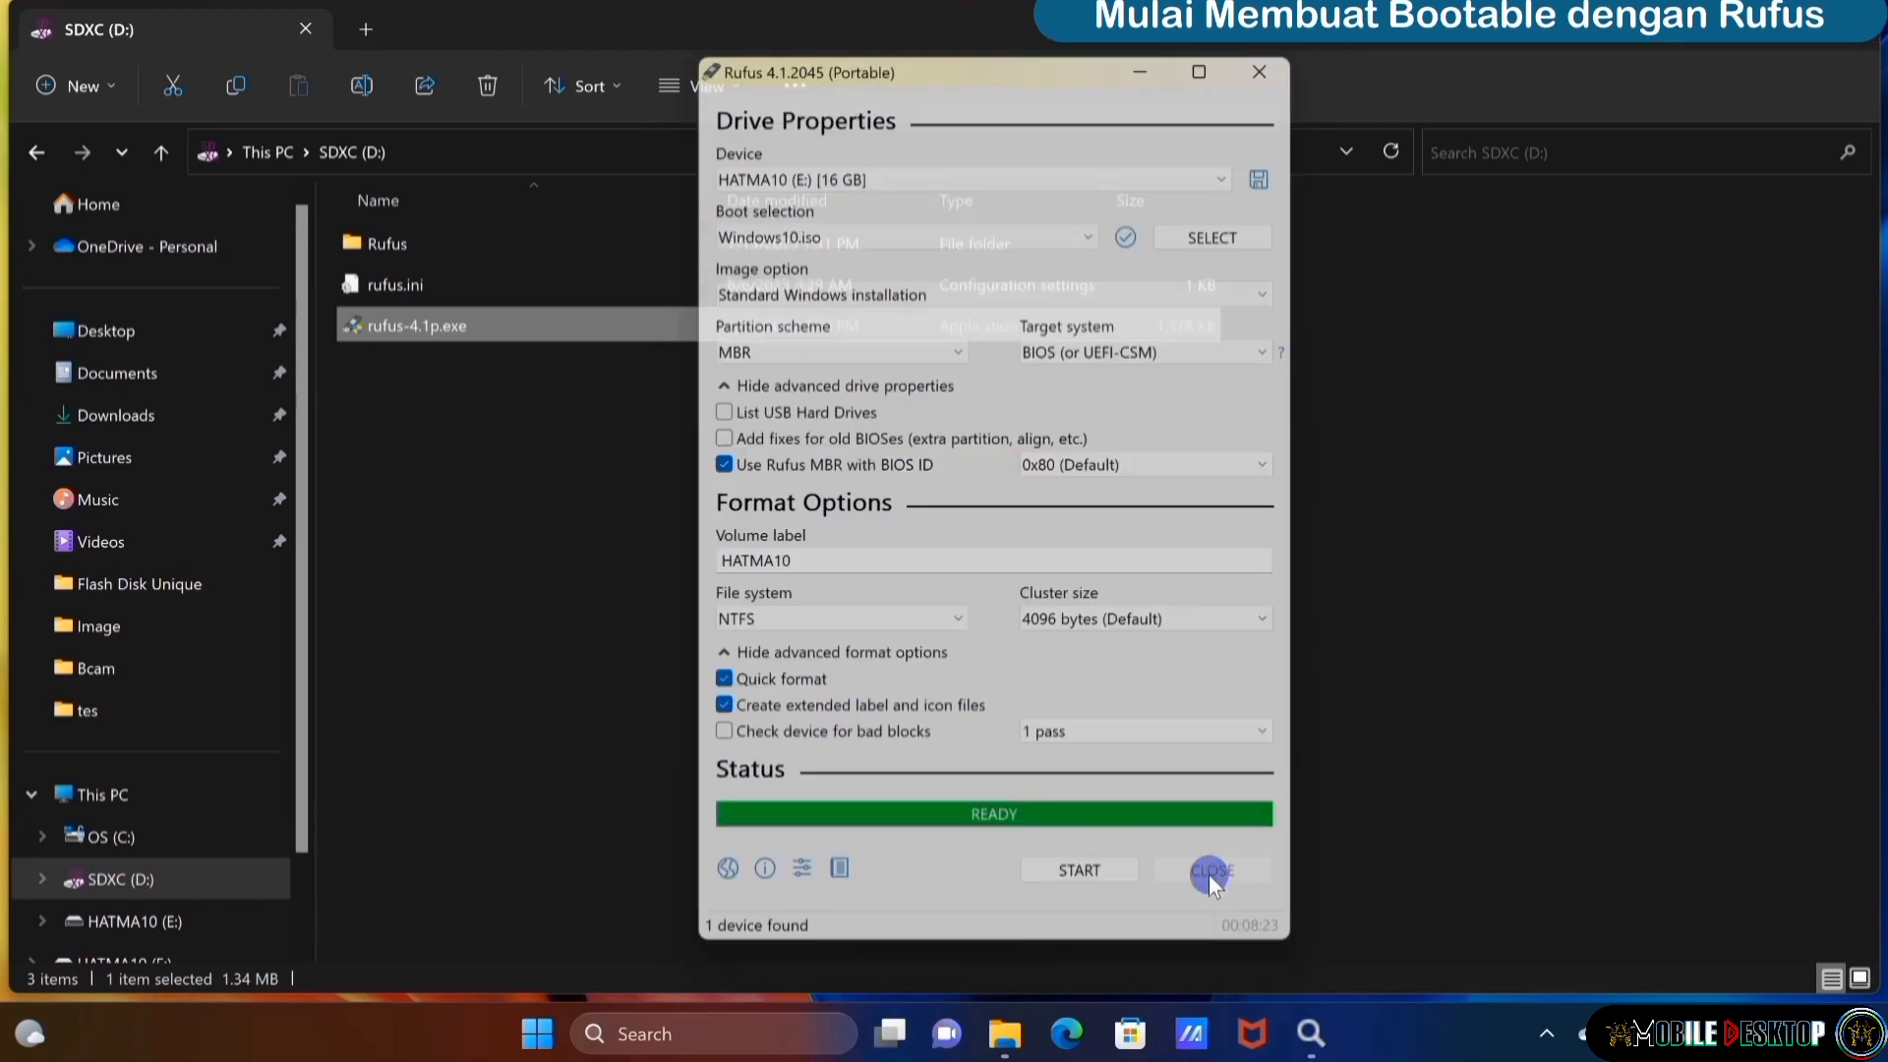
# Open the HATMA10 (E:) drive from This PC and examine the boot files written to it
pyautogui.click(106, 791)
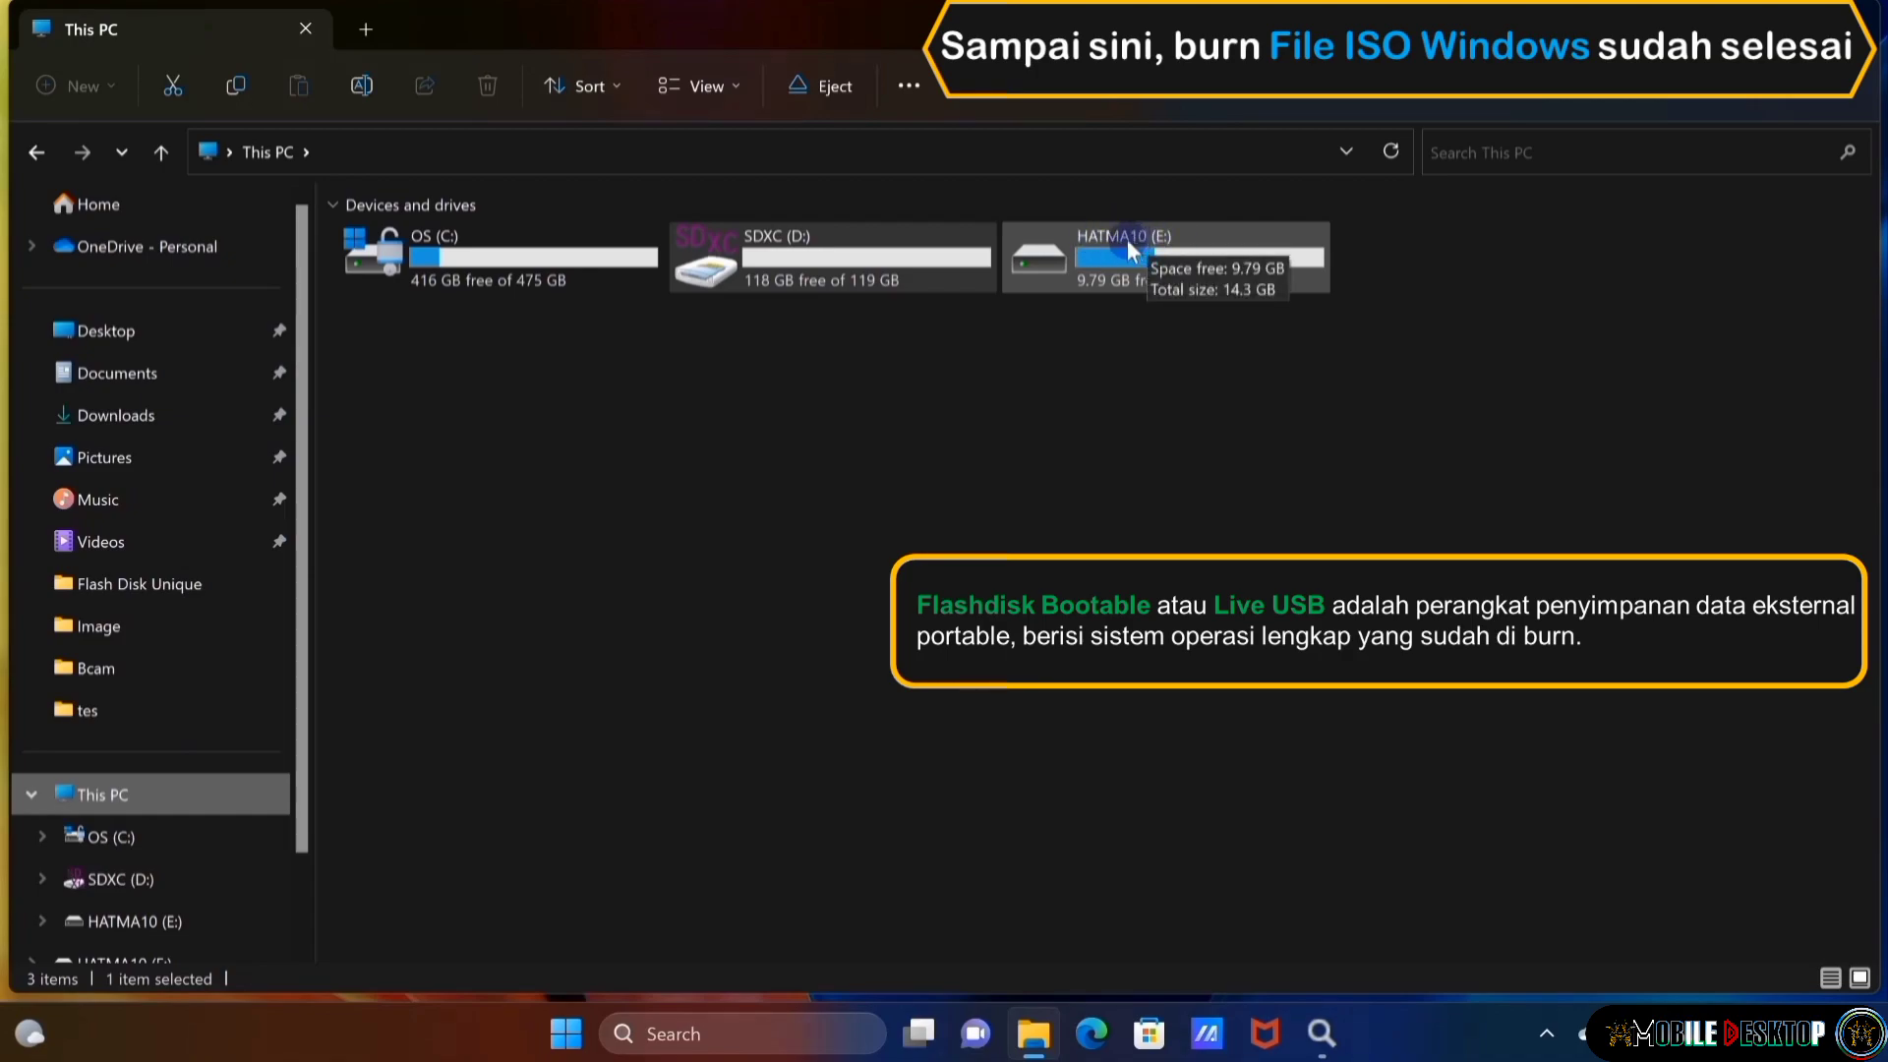
pyautogui.doubleClick(1185, 250)
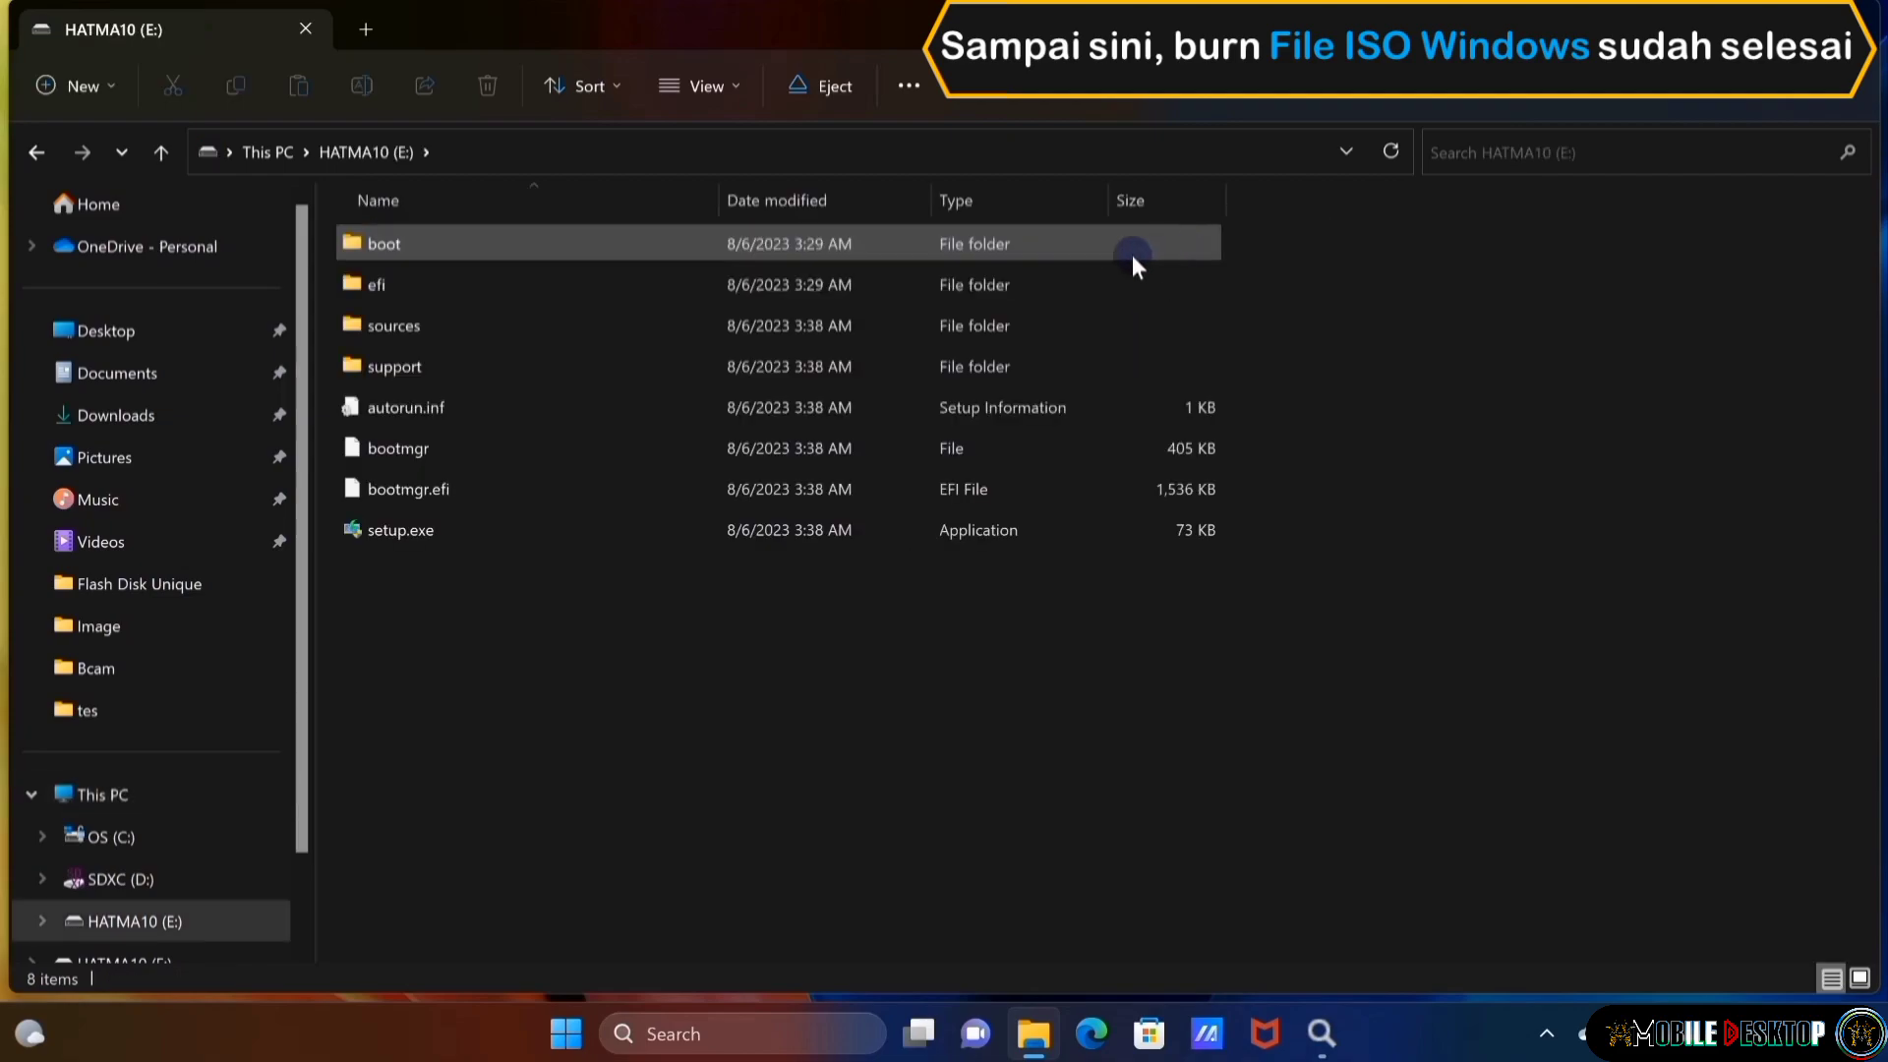
pyautogui.moveTo(568, 641); pyautogui.dragTo(381, 240)
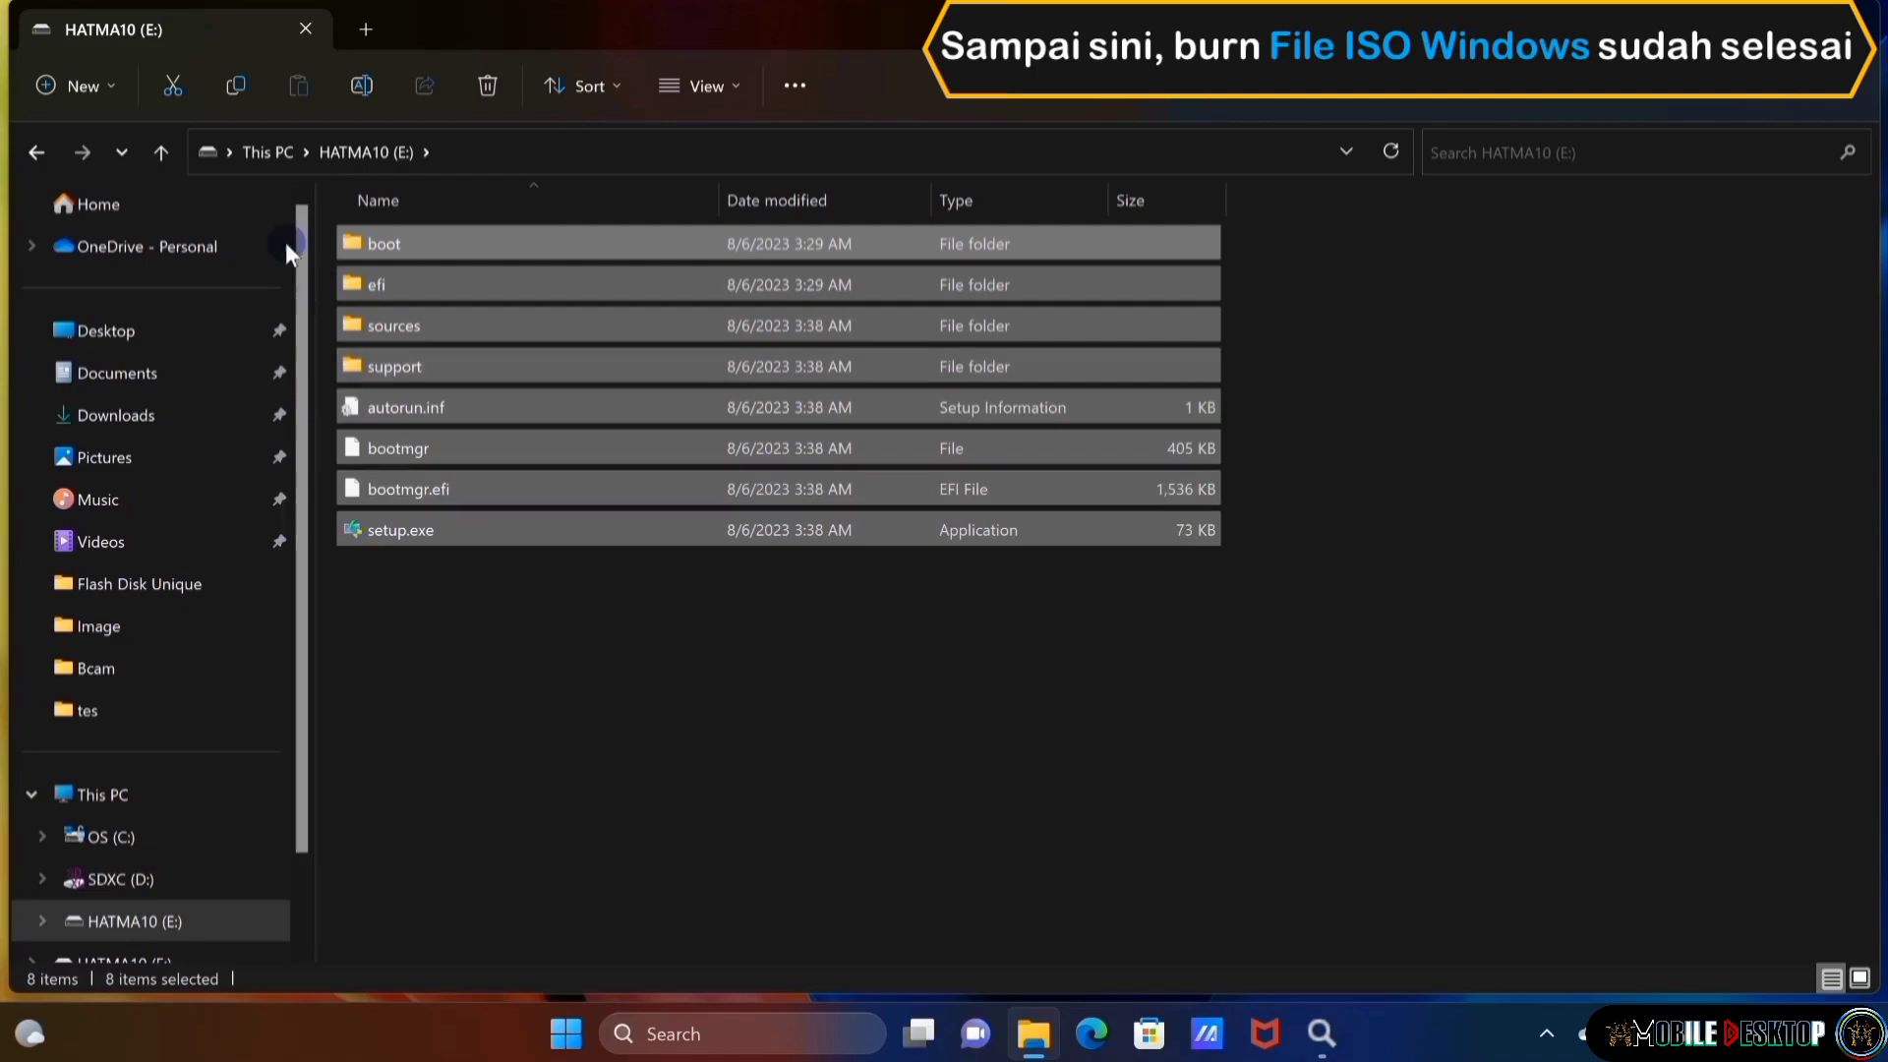
# Return to This PC and eject the HATMA10 (E:) drive
pyautogui.click(164, 155)
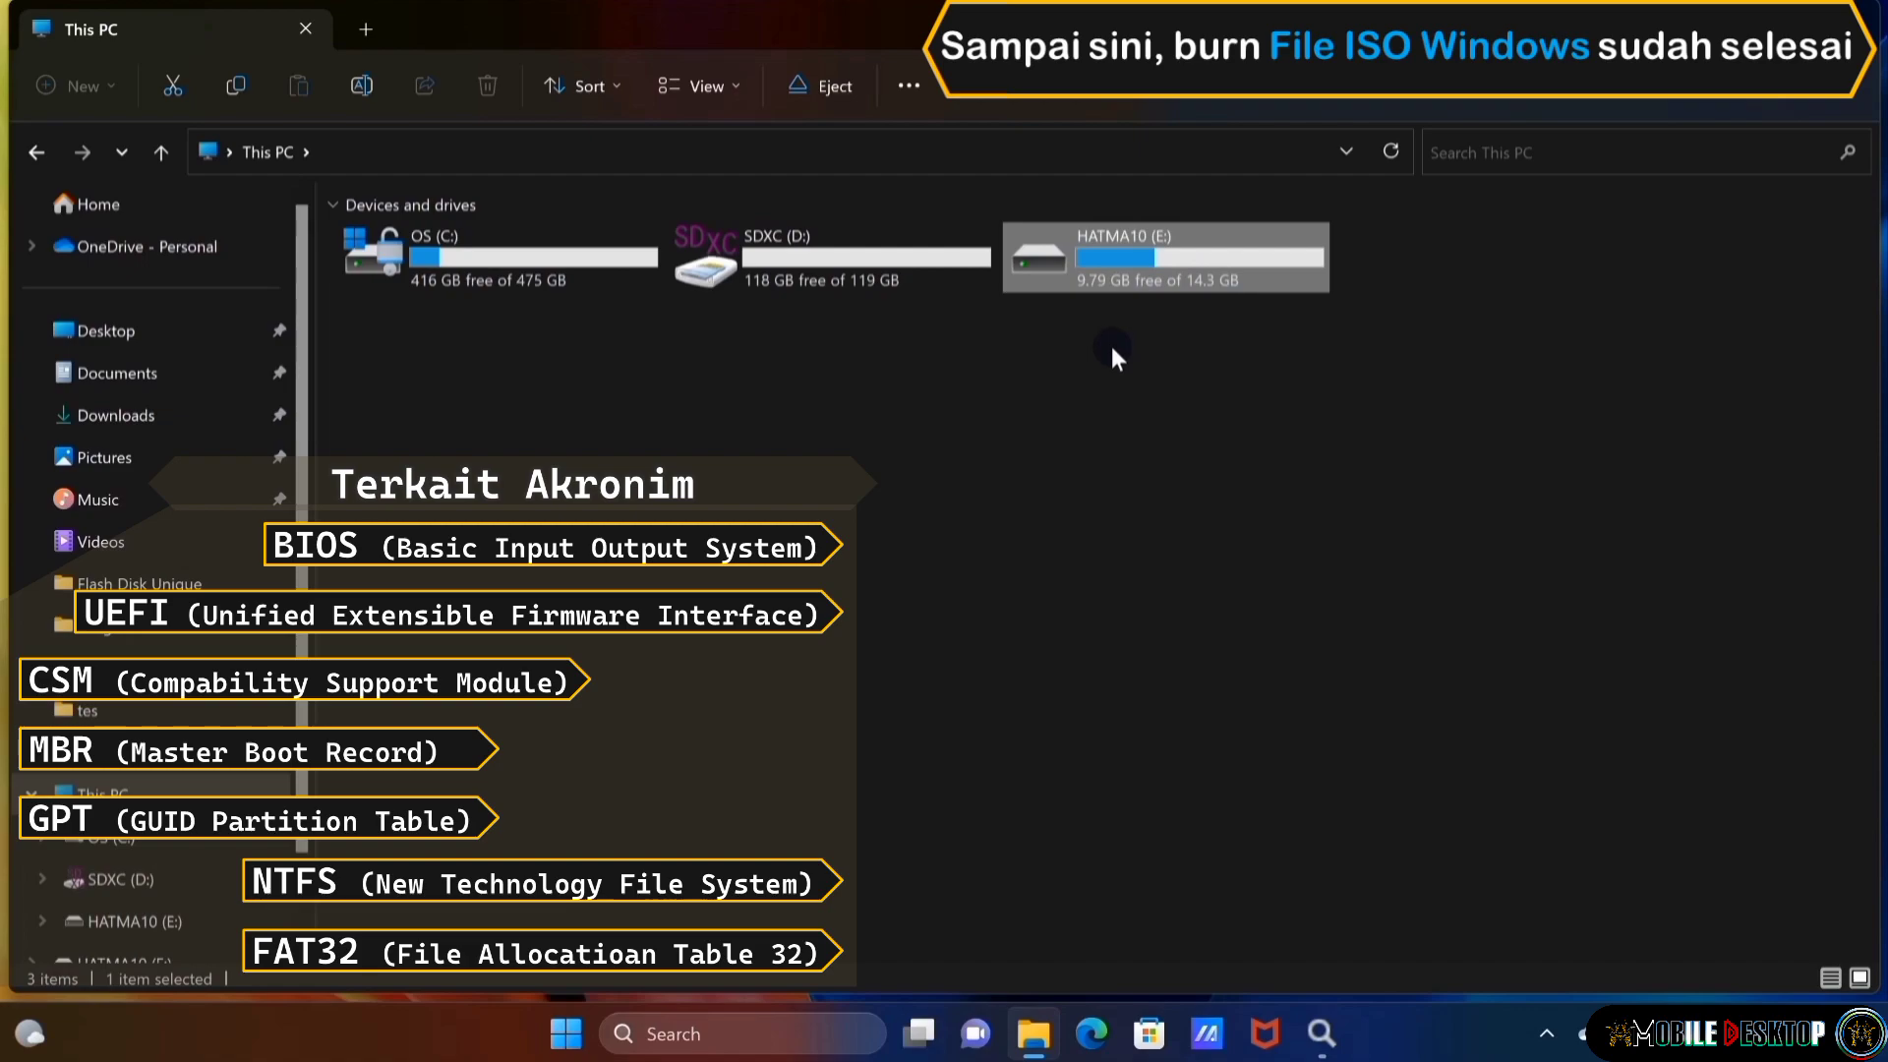
pyautogui.rightClick(1158, 257)
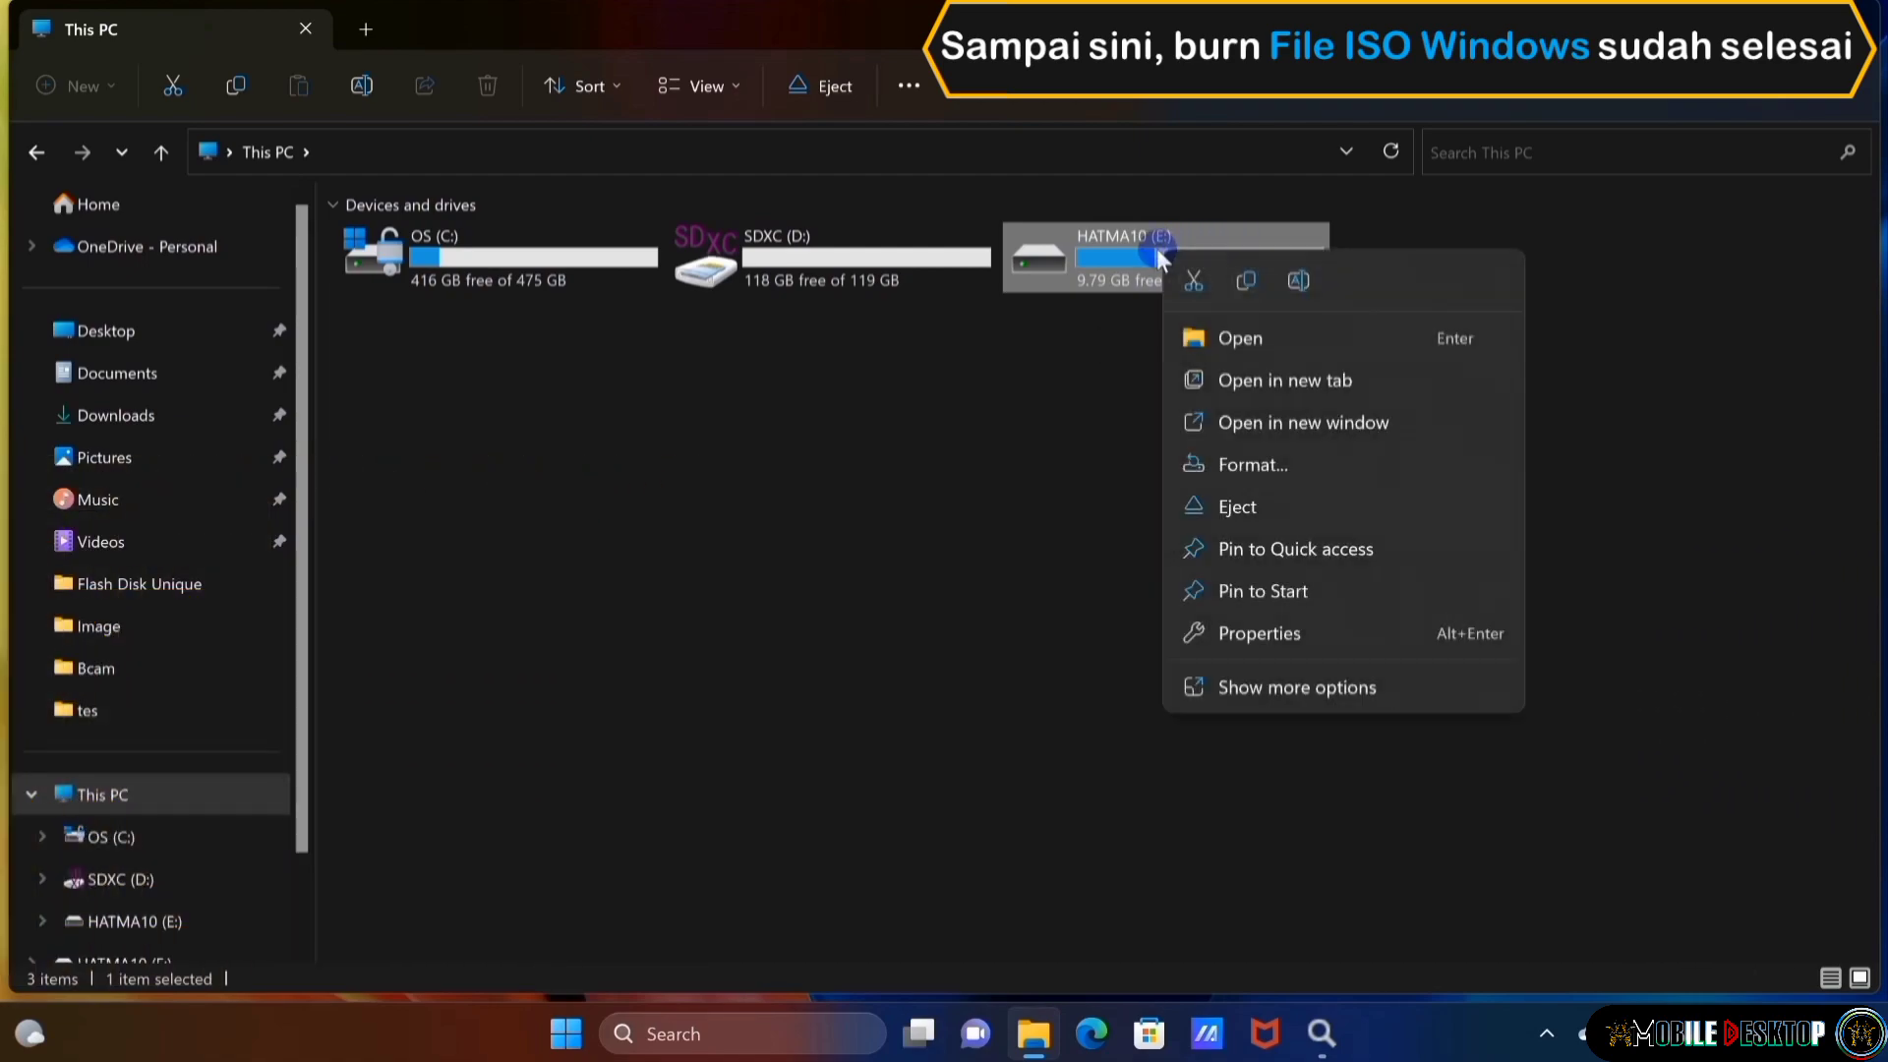
pyautogui.click(1247, 506)
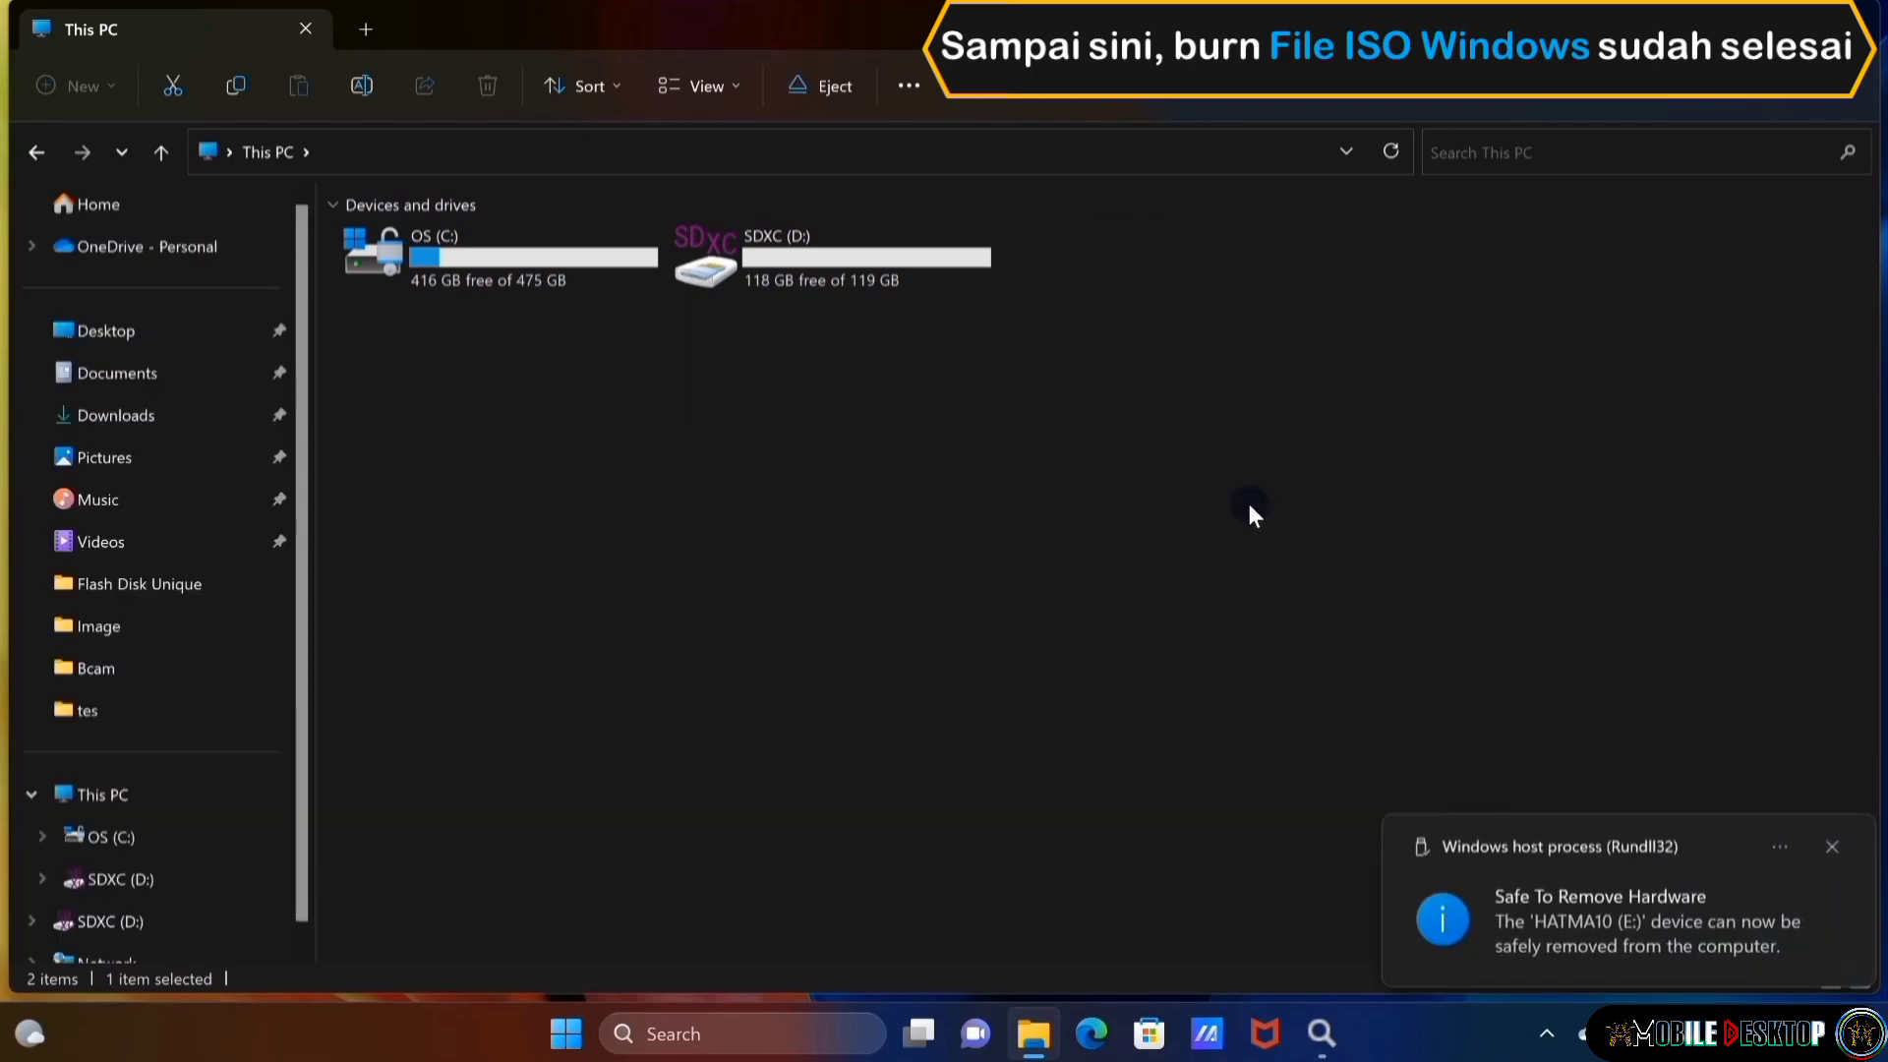